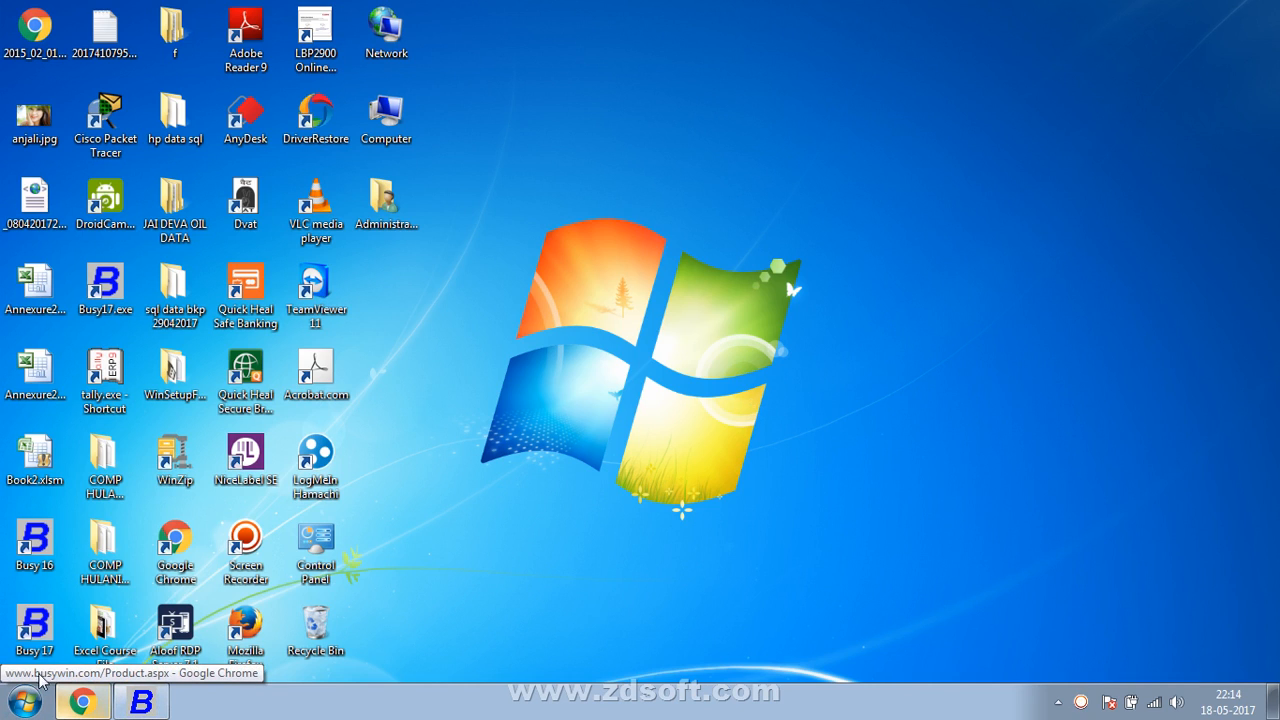
- Switch to Busy 17 and expand the masters in its Administration section
{"action": "left_click", "coordinate": [130, 707]}
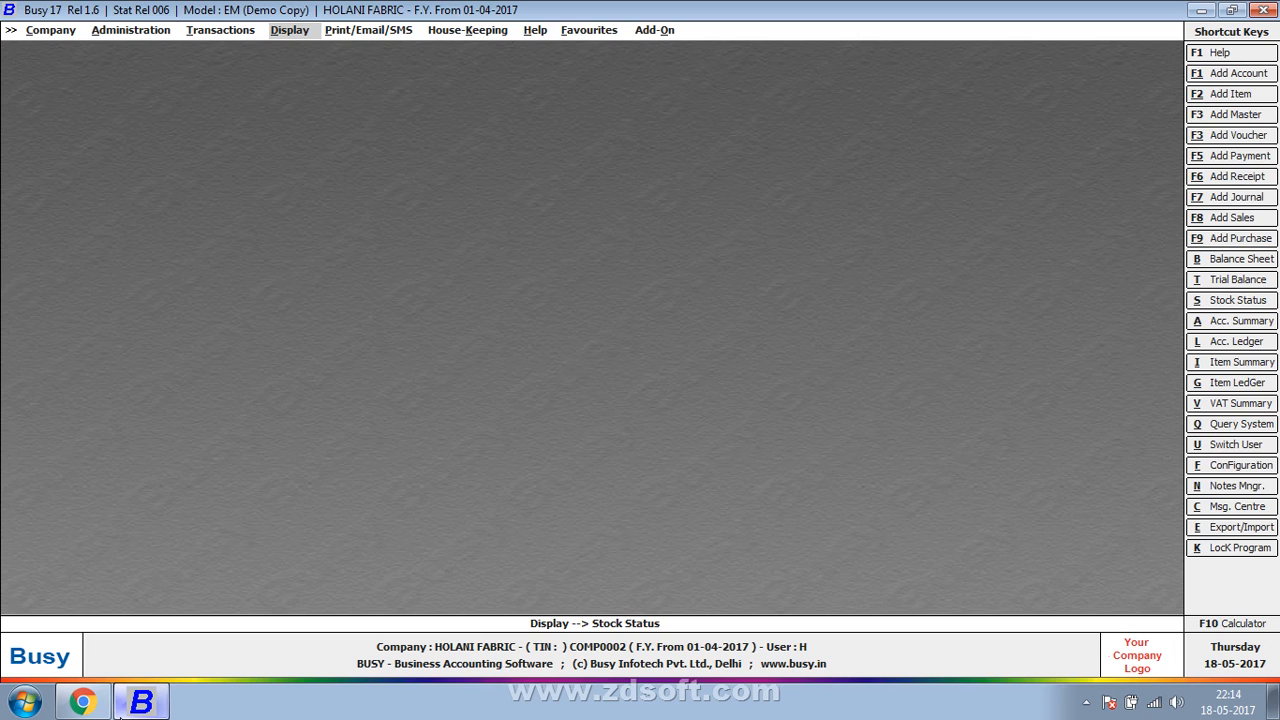
{"action": "key", "text": "Left"}
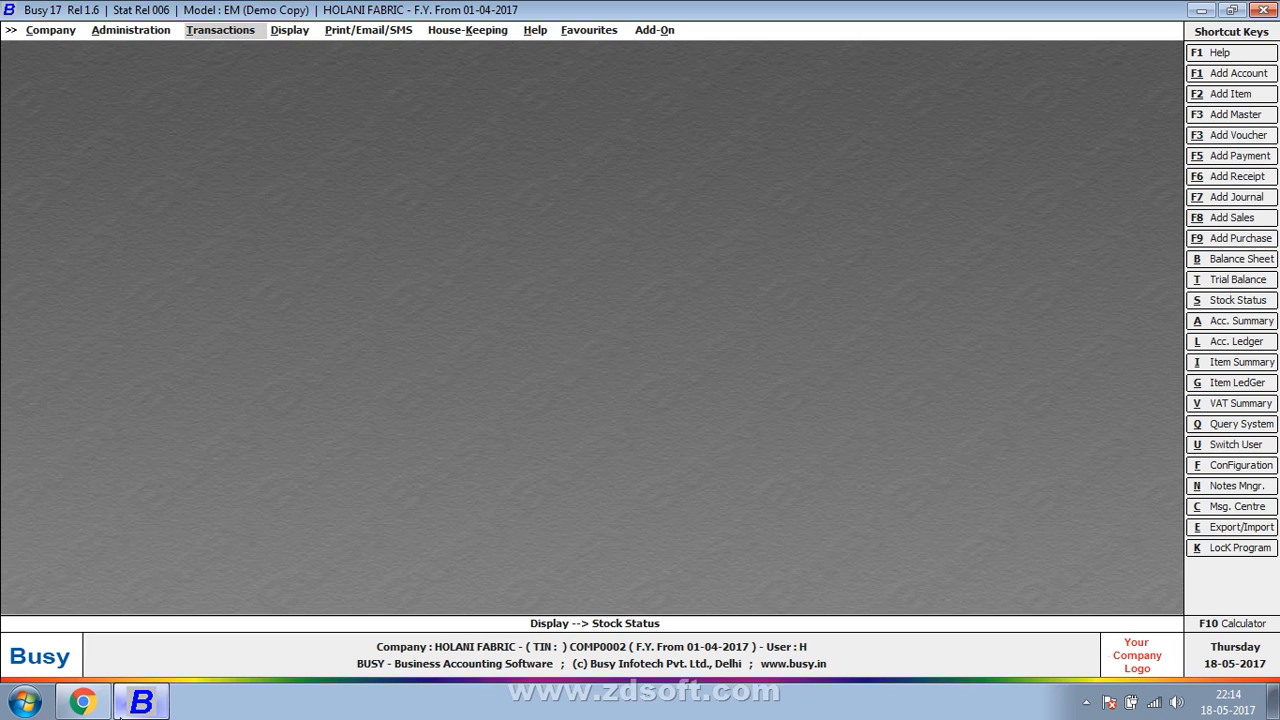
{"action": "key", "text": "Left"}
{"action": "key", "text": "Return"}
{"action": "key", "text": "Up"}
{"action": "key", "text": "Return"}
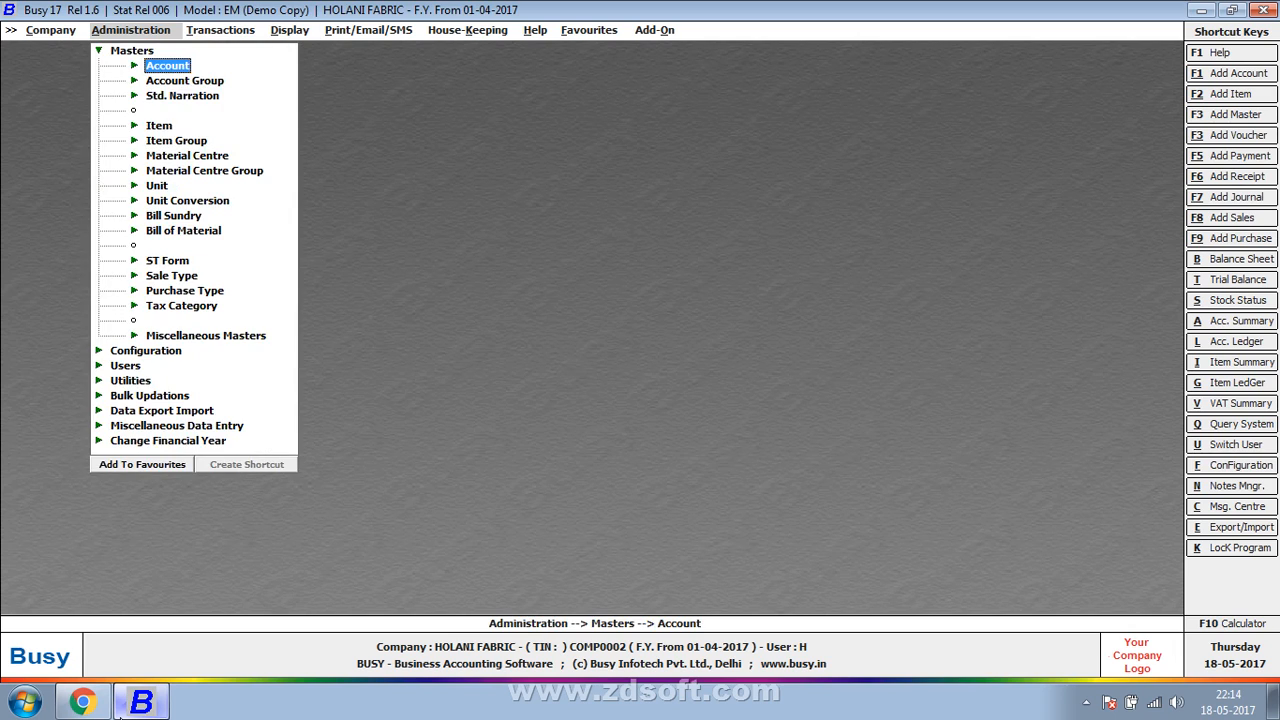
- Open the list of account masters in Standard Format, using the STANDARD layout
{"action": "key", "text": "Return"}
{"action": "key", "text": "Down"}
{"action": "key", "text": "Down"}
{"action": "key", "text": "Return"}
{"action": "key", "text": "Return"}
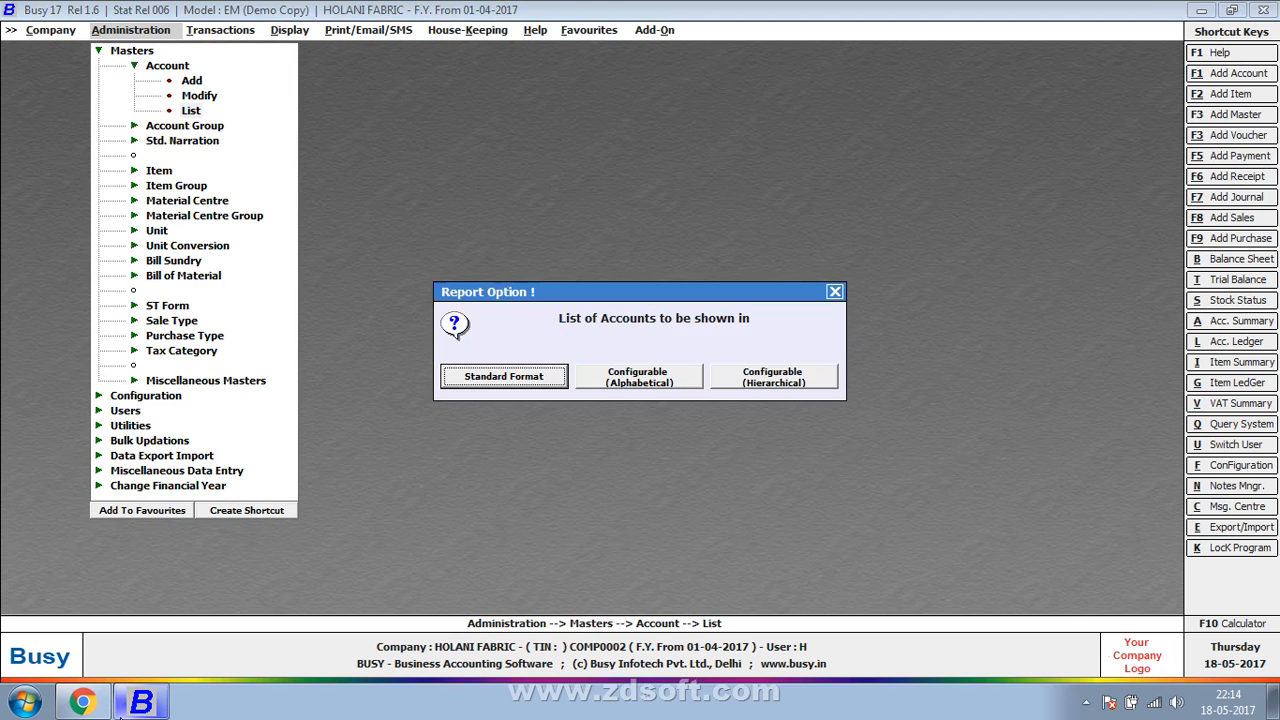
{"action": "key", "text": "Return"}
{"action": "key", "text": "Return"}
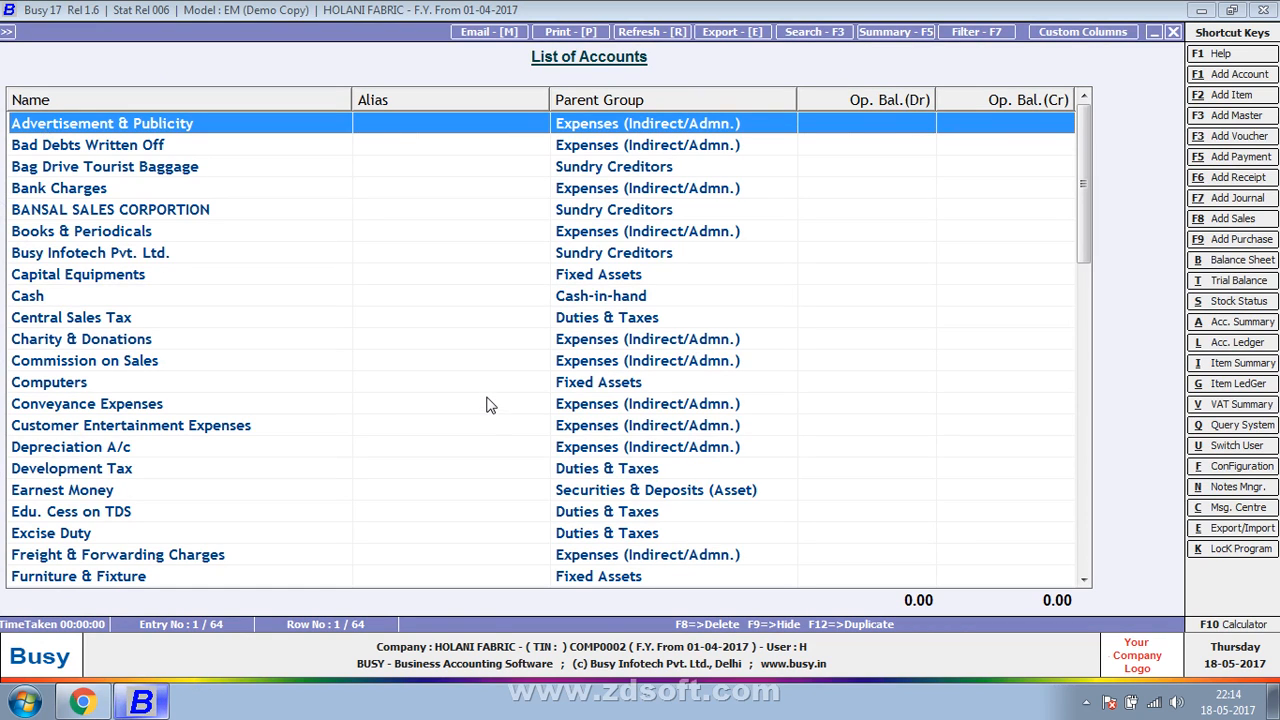
- Start a new custom column format for the list of accounts and name it New Report
{"action": "left_click", "coordinate": [1099, 32]}
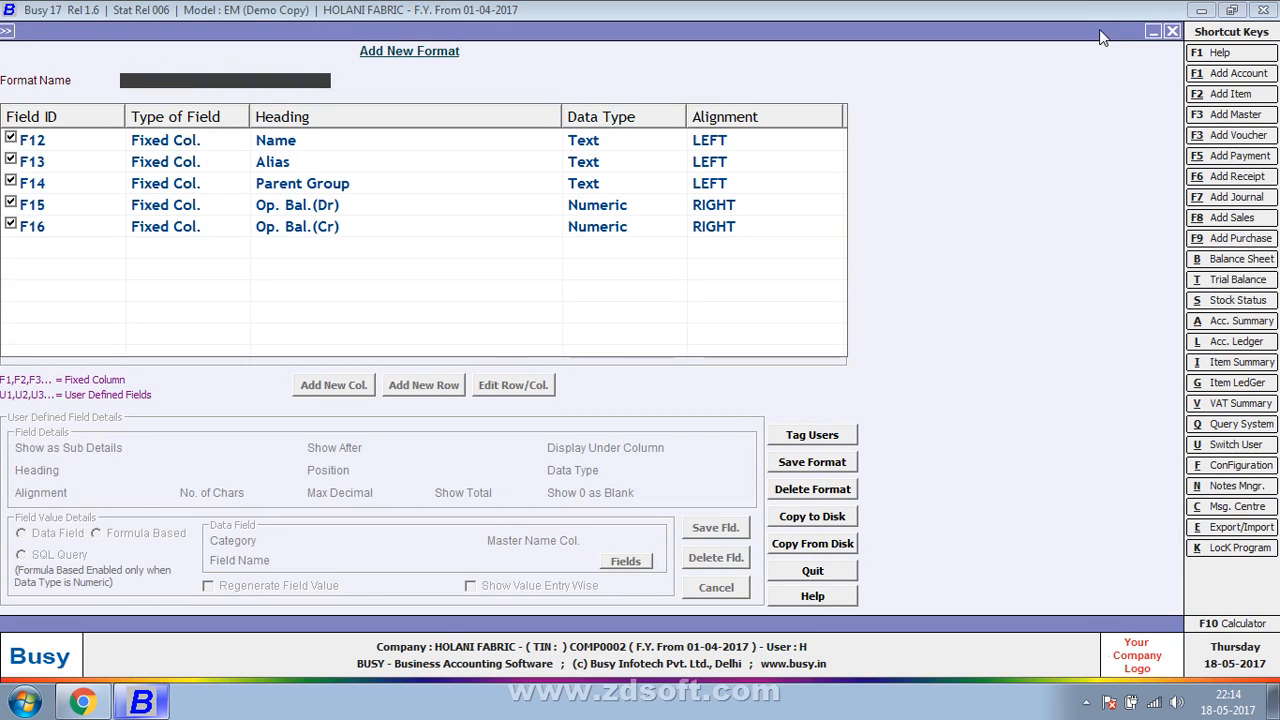
{"action": "type", "text": "shahra"}
{"action": "key", "text": "BackSpace"}
{"action": "key", "text": "BackSpace"}
{"action": "key", "text": "BackSpace"}
{"action": "key", "text": "BackSpace"}
{"action": "key", "text": "BackSpace"}
{"action": "key", "text": "BackSpace"}
{"action": "type", "text": "new report"}
{"action": "key", "text": "Return"}
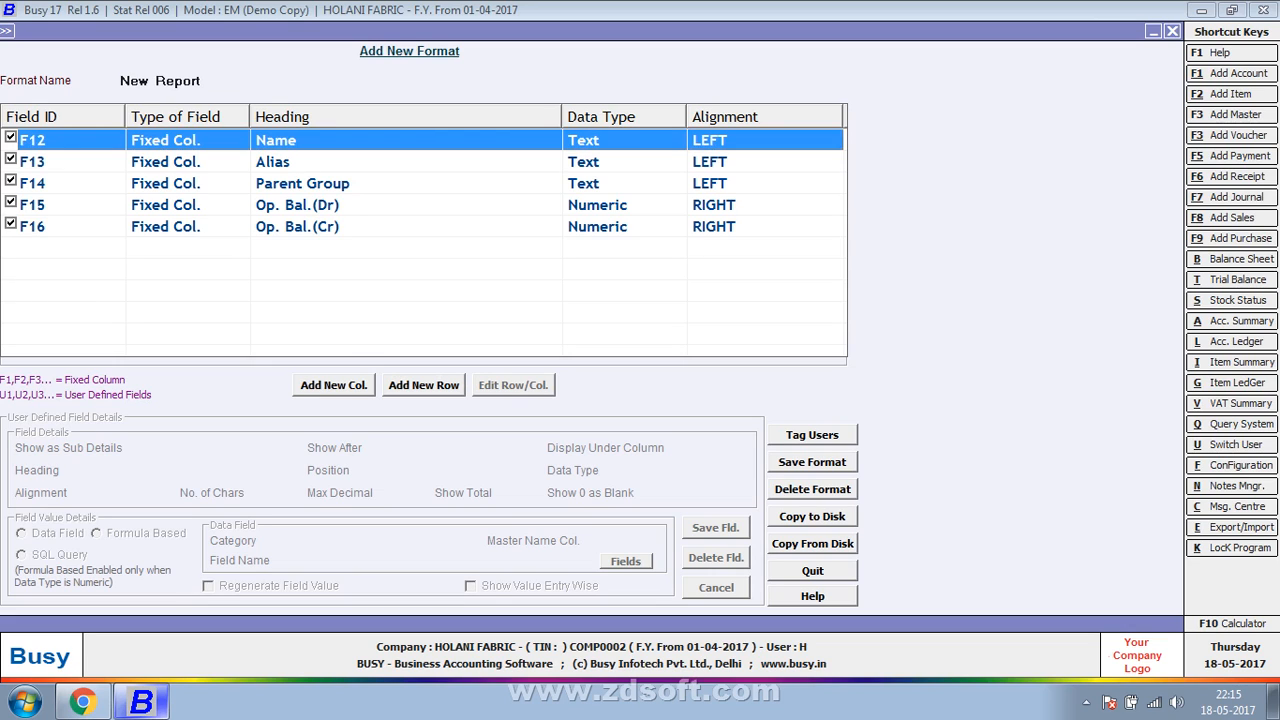
- Add a new user-defined column to the format with the heading Station
{"action": "key", "text": "Return"}
{"action": "key", "text": "Return"}
{"action": "type", "text": "st"}
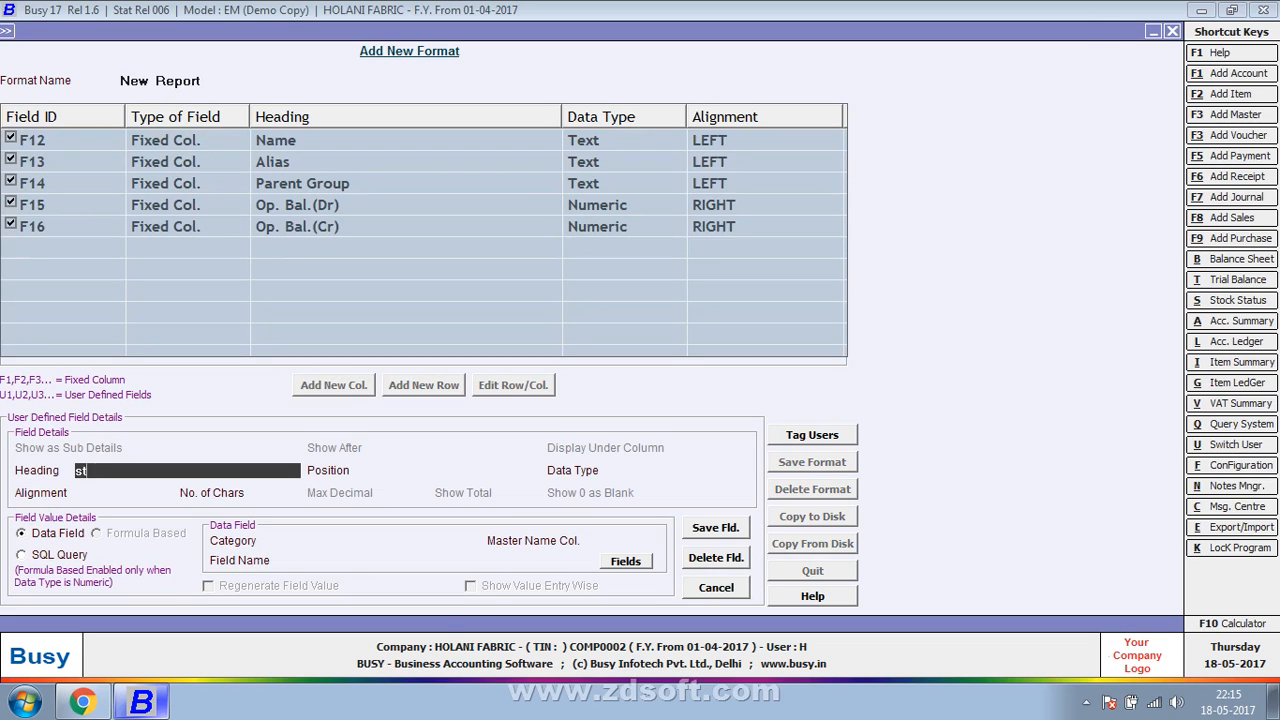
{"action": "type", "text": "ation"}
{"action": "key", "text": "Return"}
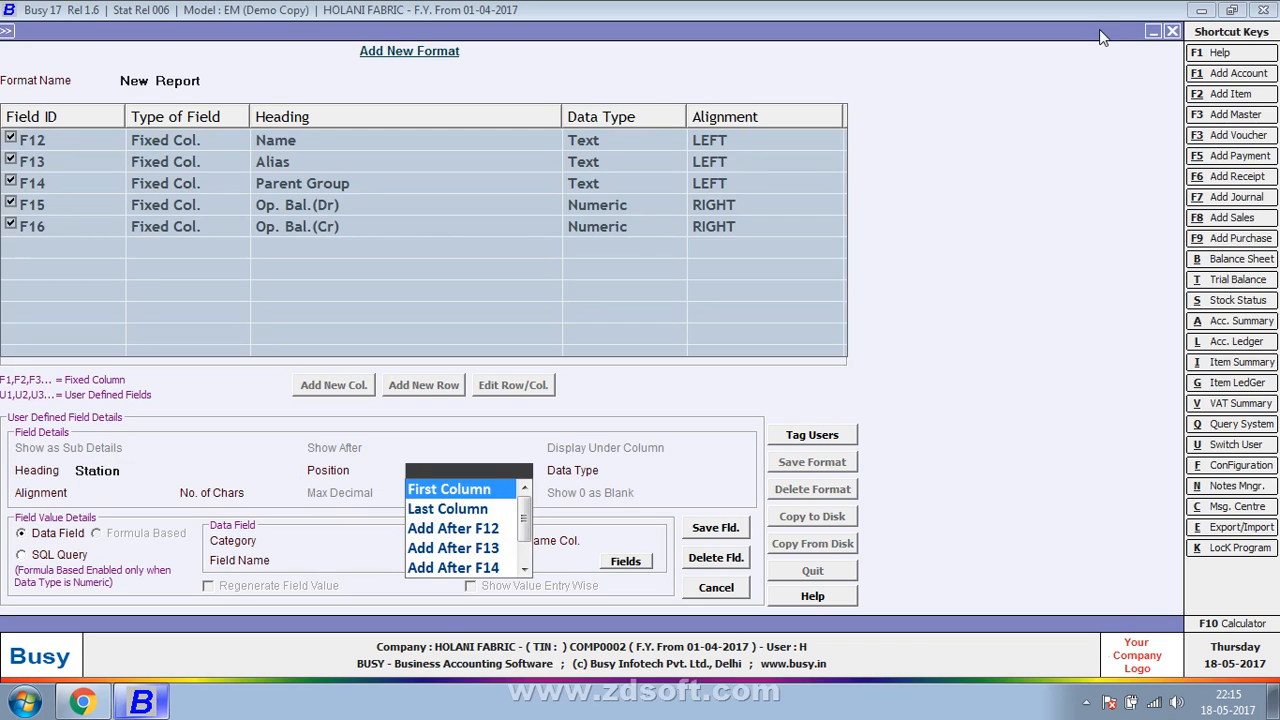
- Place the Station column after F16, with Text data type, LEFT alignment and 40 characters
{"action": "key", "text": "Down"}
{"action": "key", "text": "Down"}
{"action": "key", "text": "Down"}
{"action": "key", "text": "Down"}
{"action": "key", "text": "Down"}
{"action": "key", "text": "Down"}
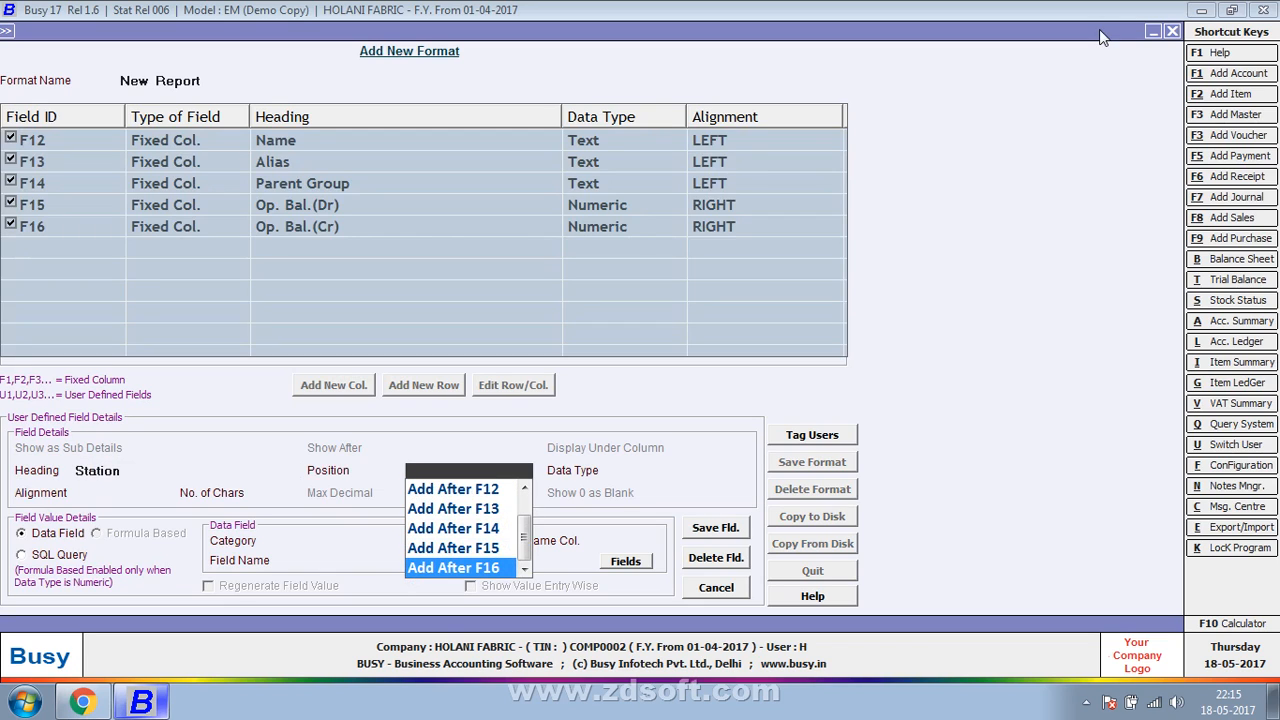
{"action": "key", "text": "Return"}
{"action": "key", "text": "Return"}
{"action": "key", "text": "Return"}
{"action": "key", "text": "Return"}
{"action": "key", "text": "Return"}
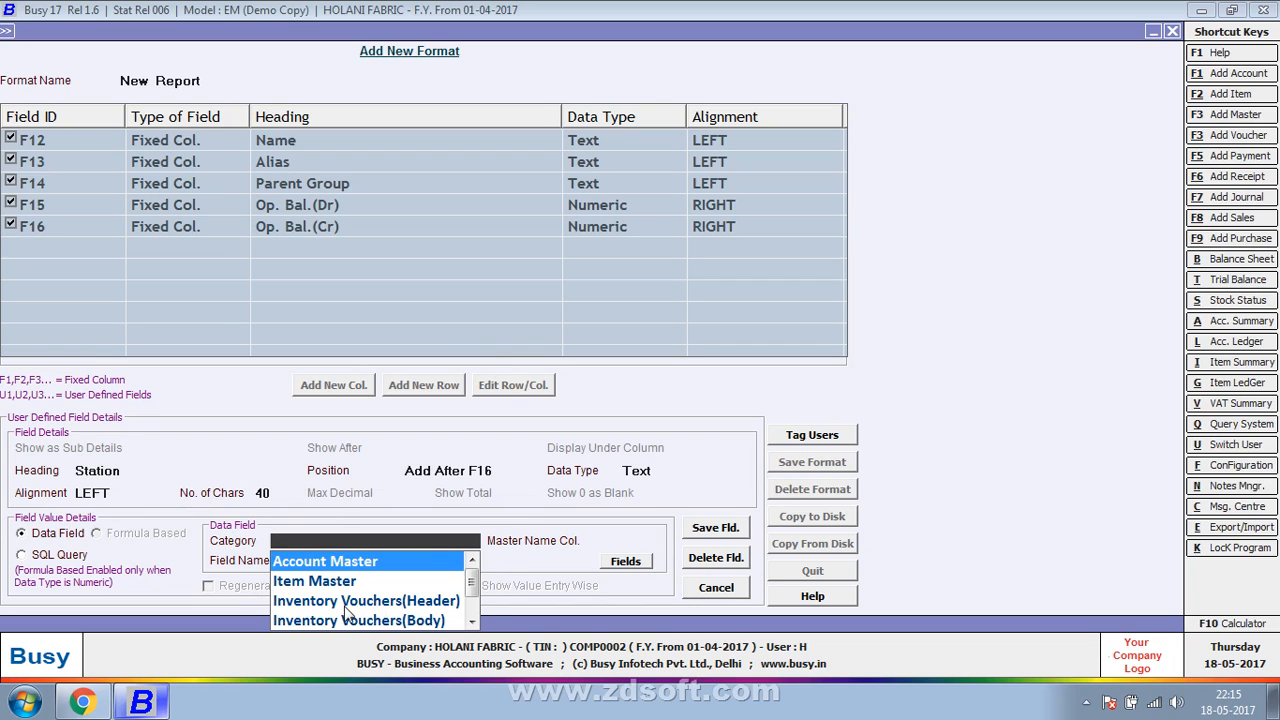
- Set the column's data category to Inventory Vouchers(Header) and choose PARTY_STATE from the party fields as its source
{"action": "left_click", "coordinate": [347, 601]}
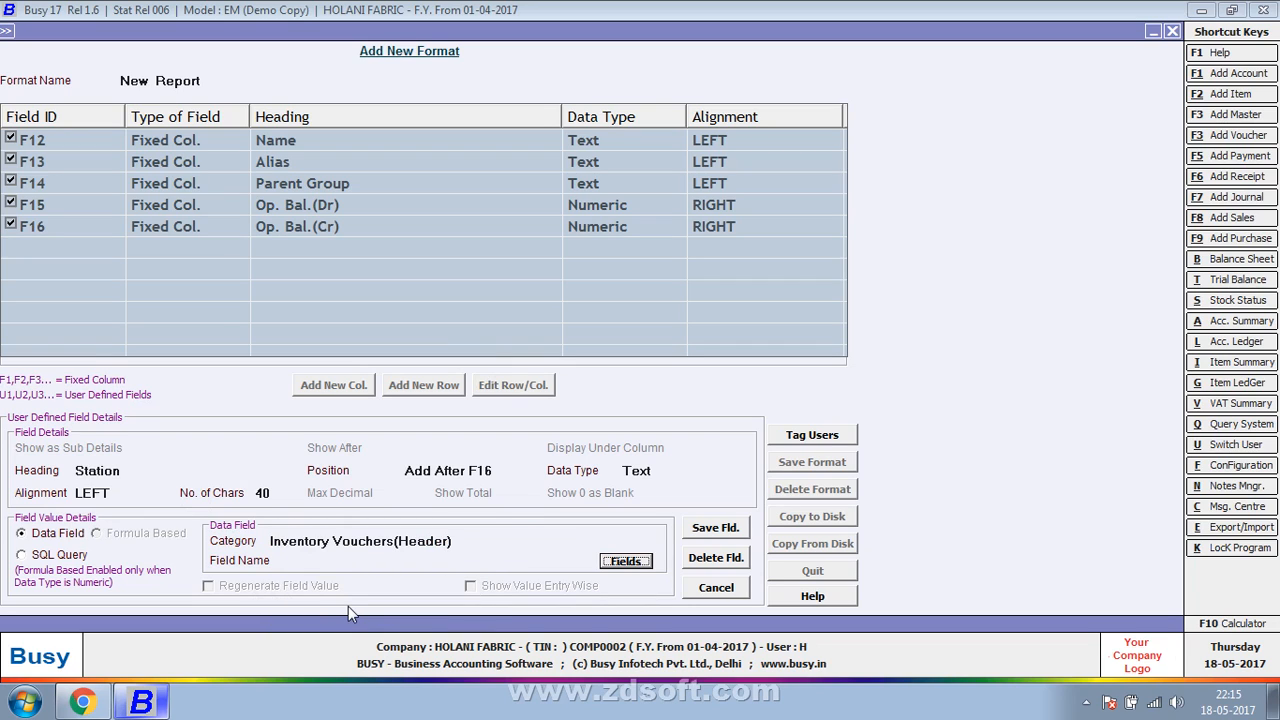
{"action": "key", "text": "Return"}
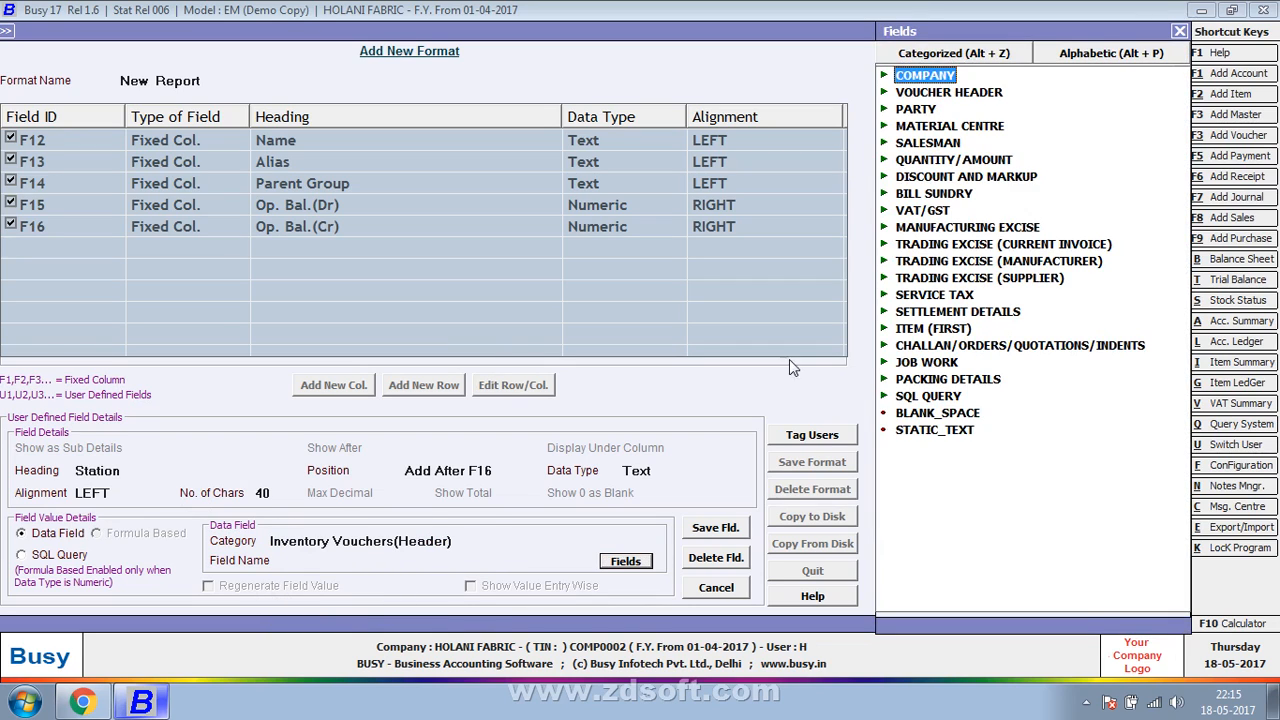
{"action": "key", "text": "Down"}
{"action": "key", "text": "Down"}
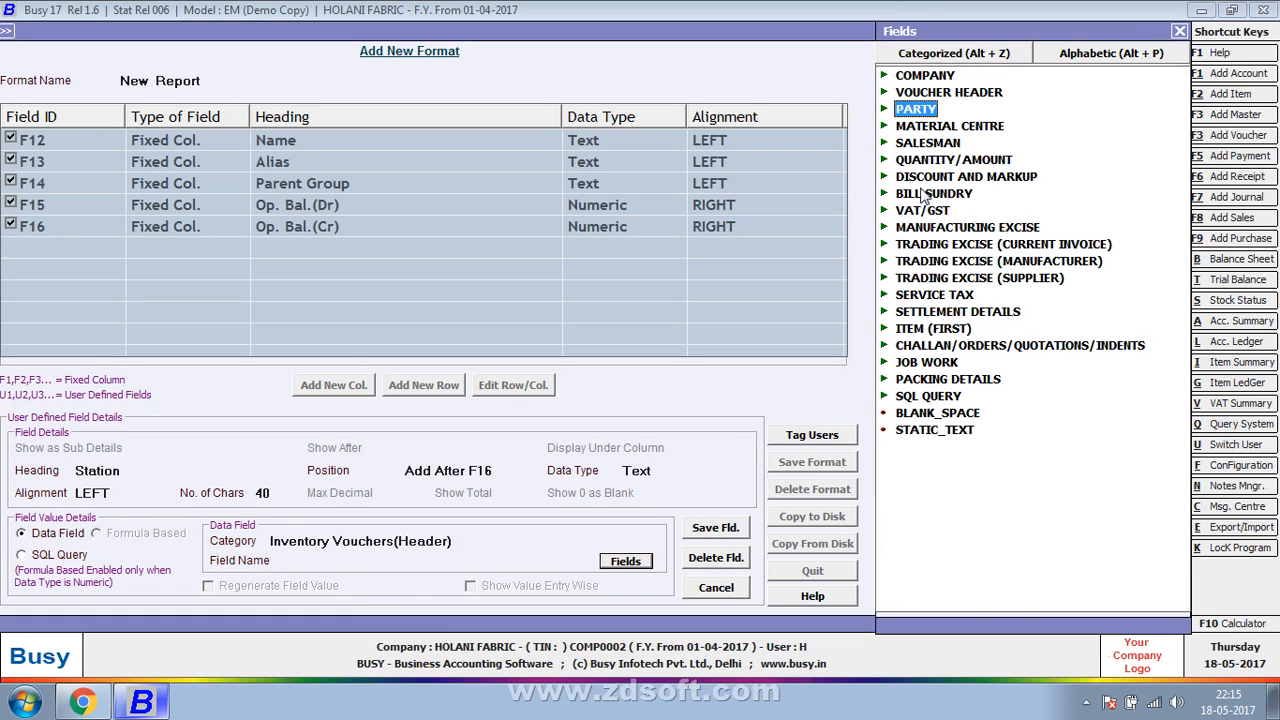
{"action": "key", "text": "Return"}
{"action": "scroll", "coordinate": [955, 265], "scroll_direction": "down", "scroll_amount": 5}
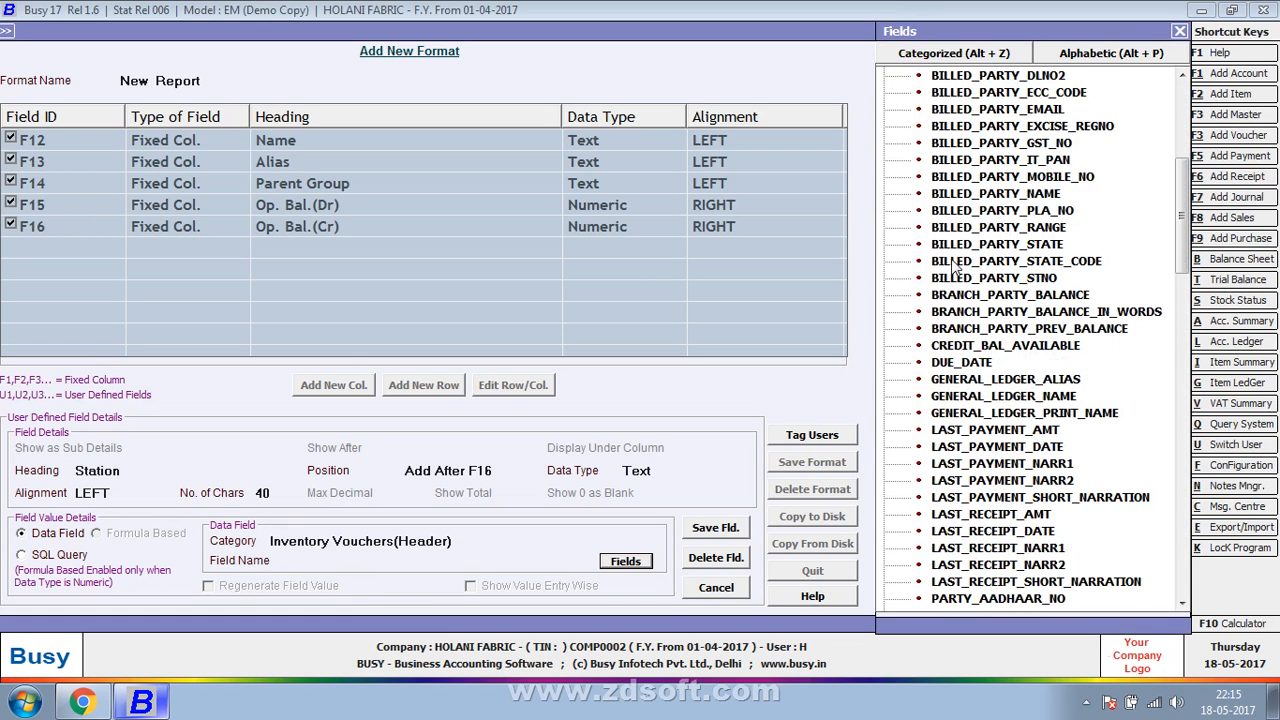
{"action": "scroll", "coordinate": [955, 270], "scroll_direction": "down", "scroll_amount": 8}
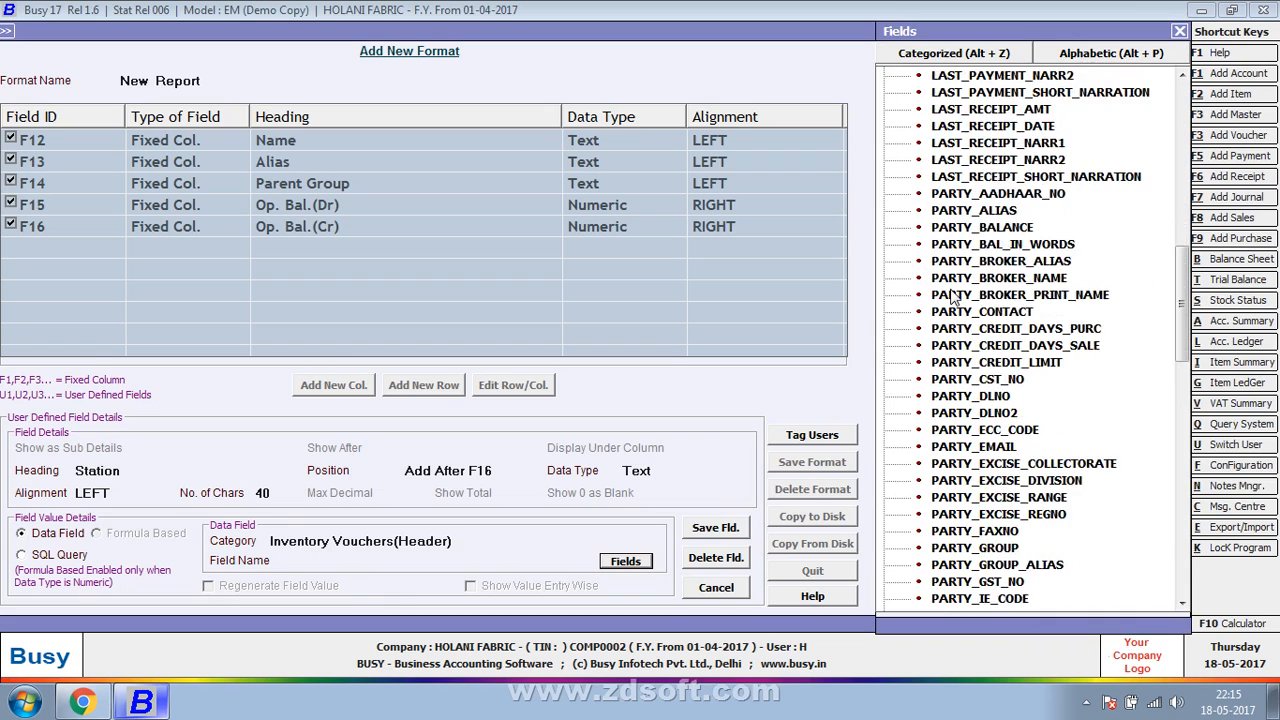
{"action": "scroll", "coordinate": [955, 298], "scroll_direction": "down", "scroll_amount": 12}
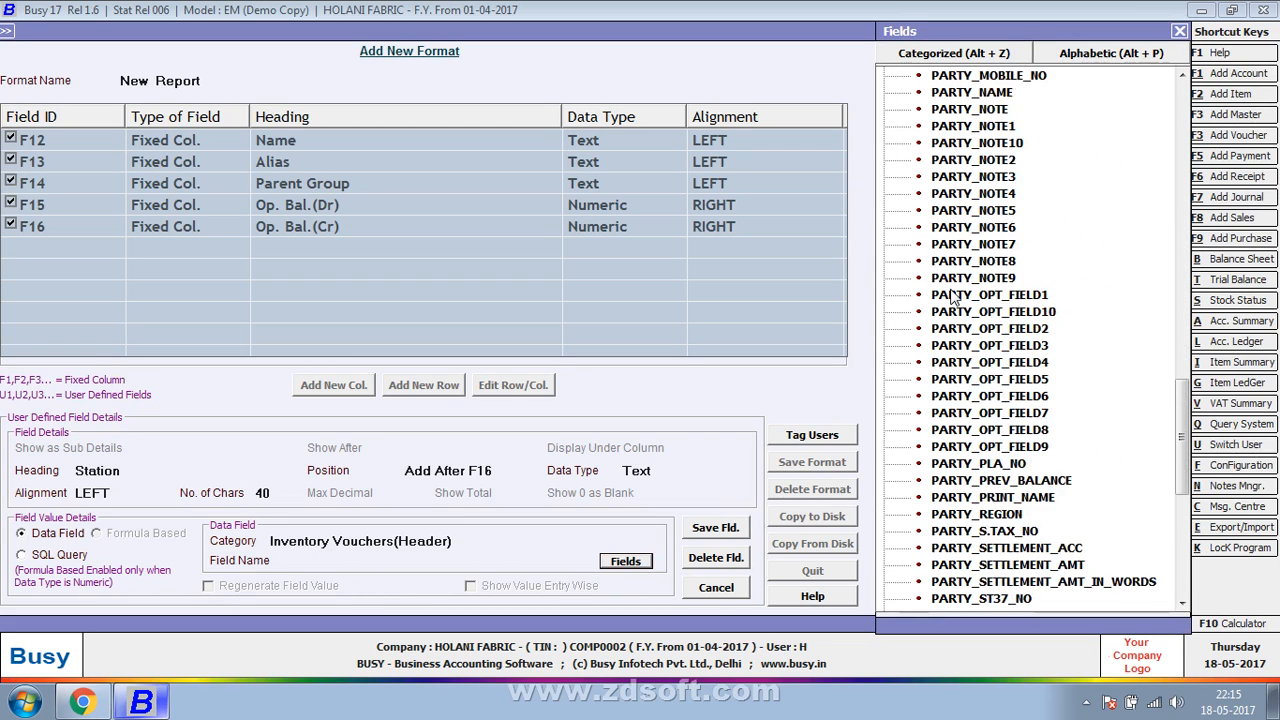
{"action": "scroll", "coordinate": [955, 298], "scroll_direction": "down", "scroll_amount": 4}
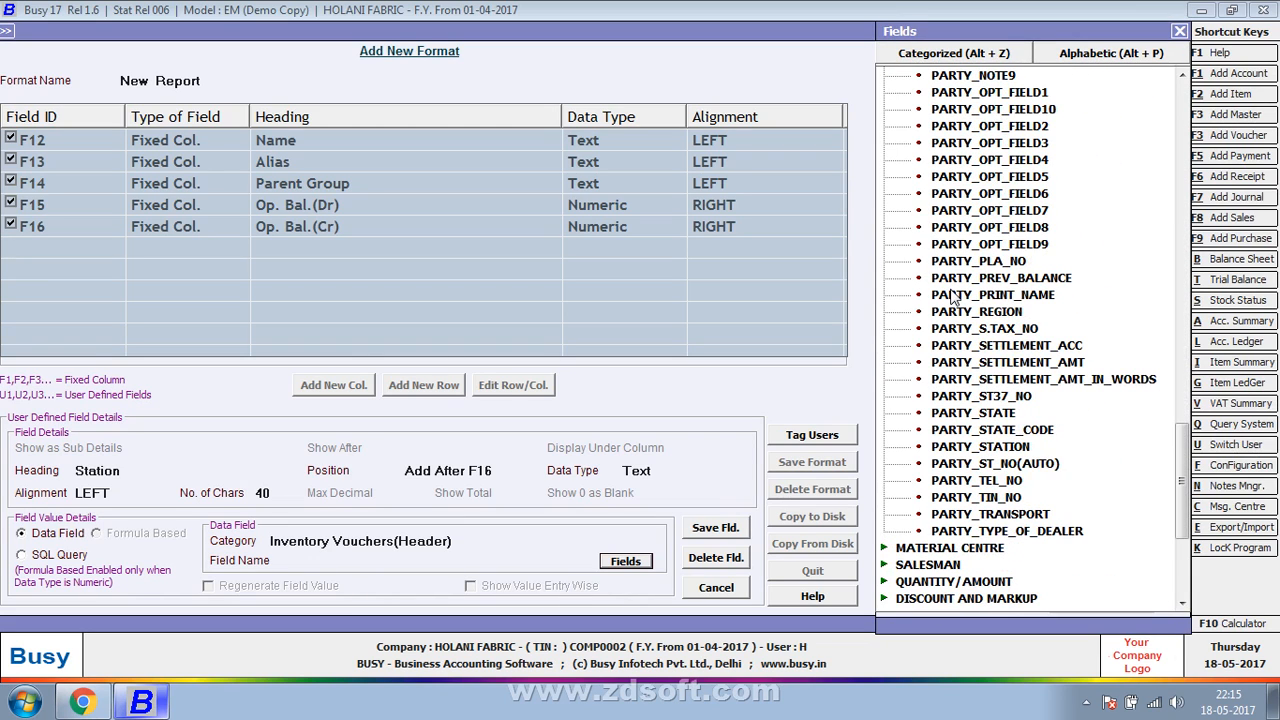
{"action": "left_click", "coordinate": [981, 452]}
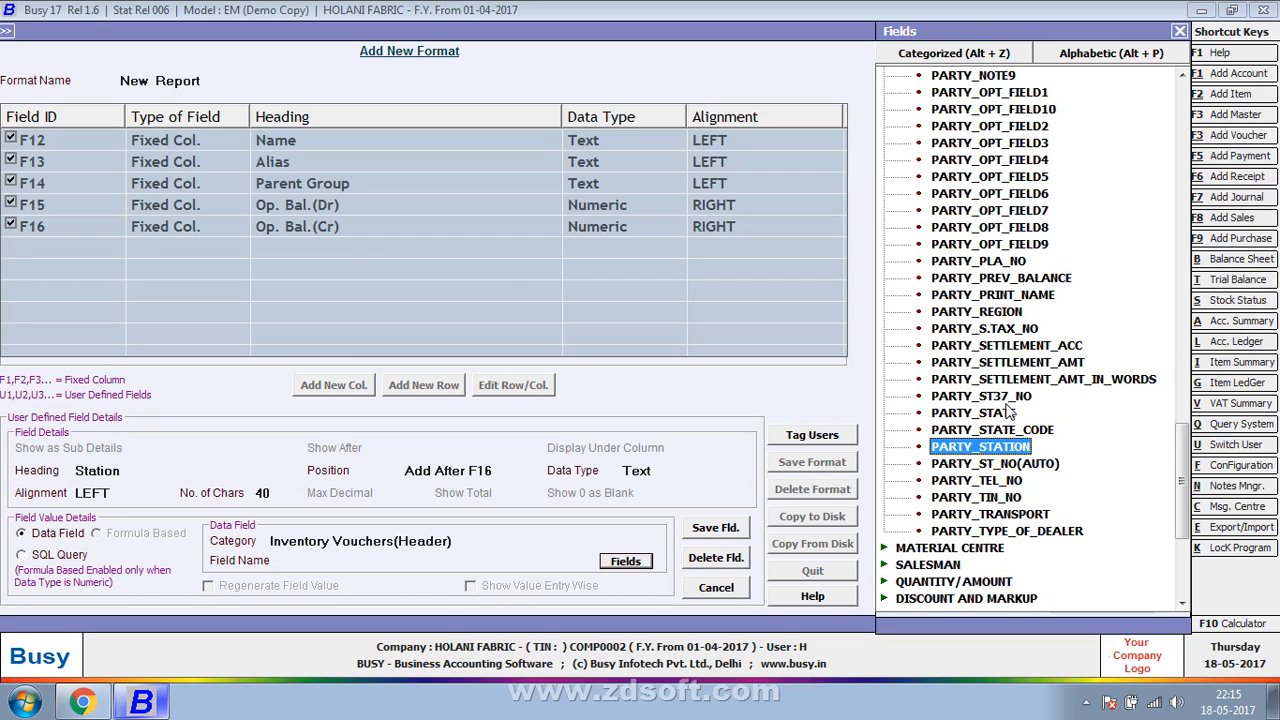
{"action": "double_click", "coordinate": [1007, 418]}
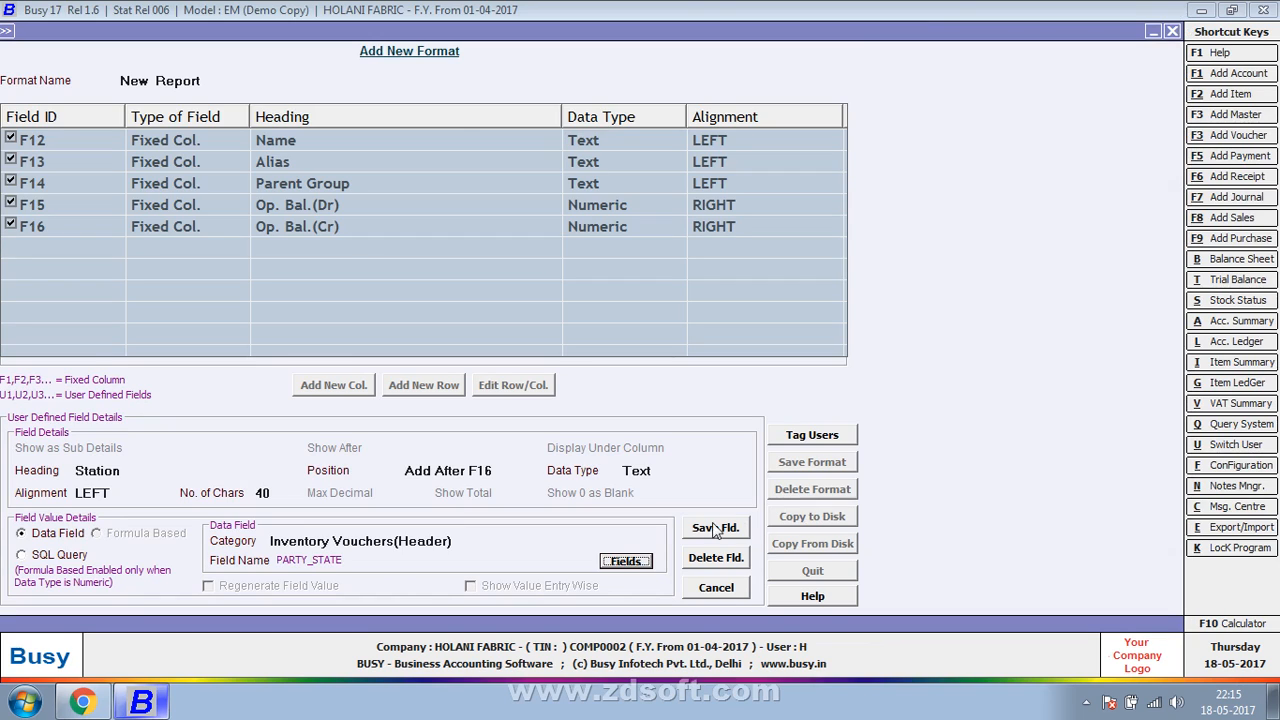
- Save the Station field, and save the New Report format
{"action": "left_click", "coordinate": [700, 530]}
{"action": "left_click", "coordinate": [688, 392]}
{"action": "left_click", "coordinate": [812, 462]}
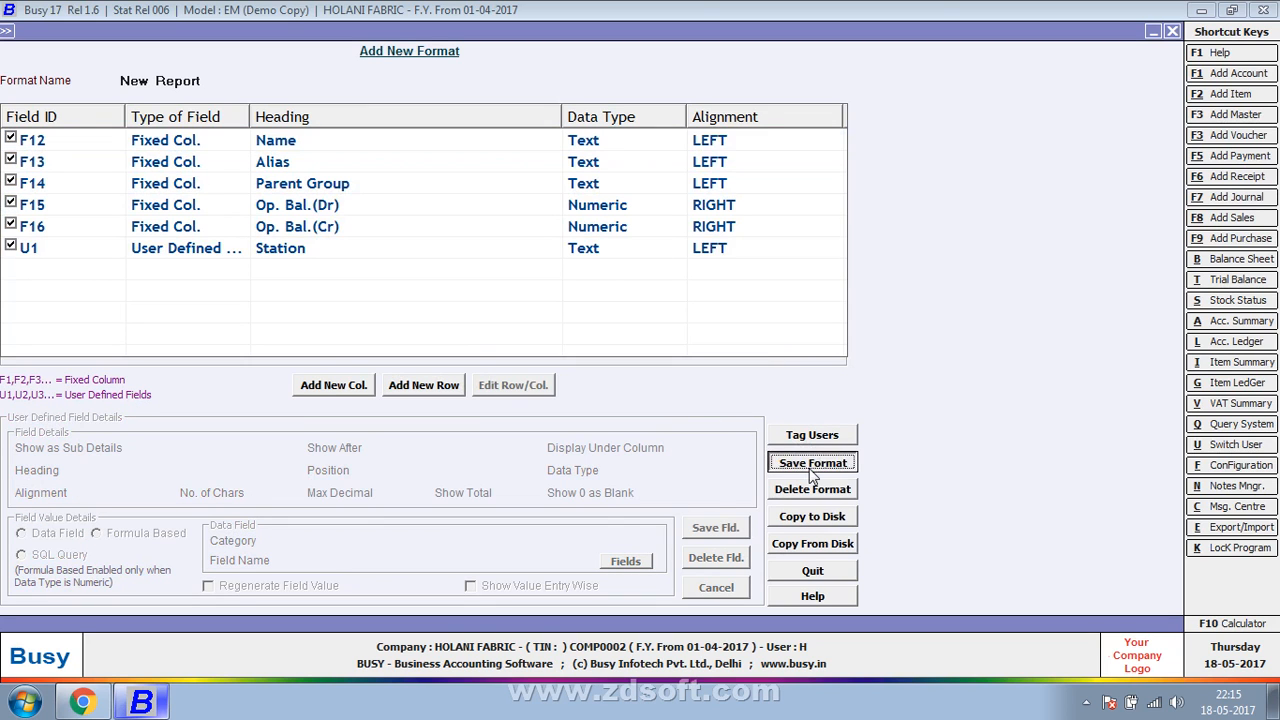
{"action": "left_click", "coordinate": [693, 397]}
{"action": "left_click", "coordinate": [770, 388]}
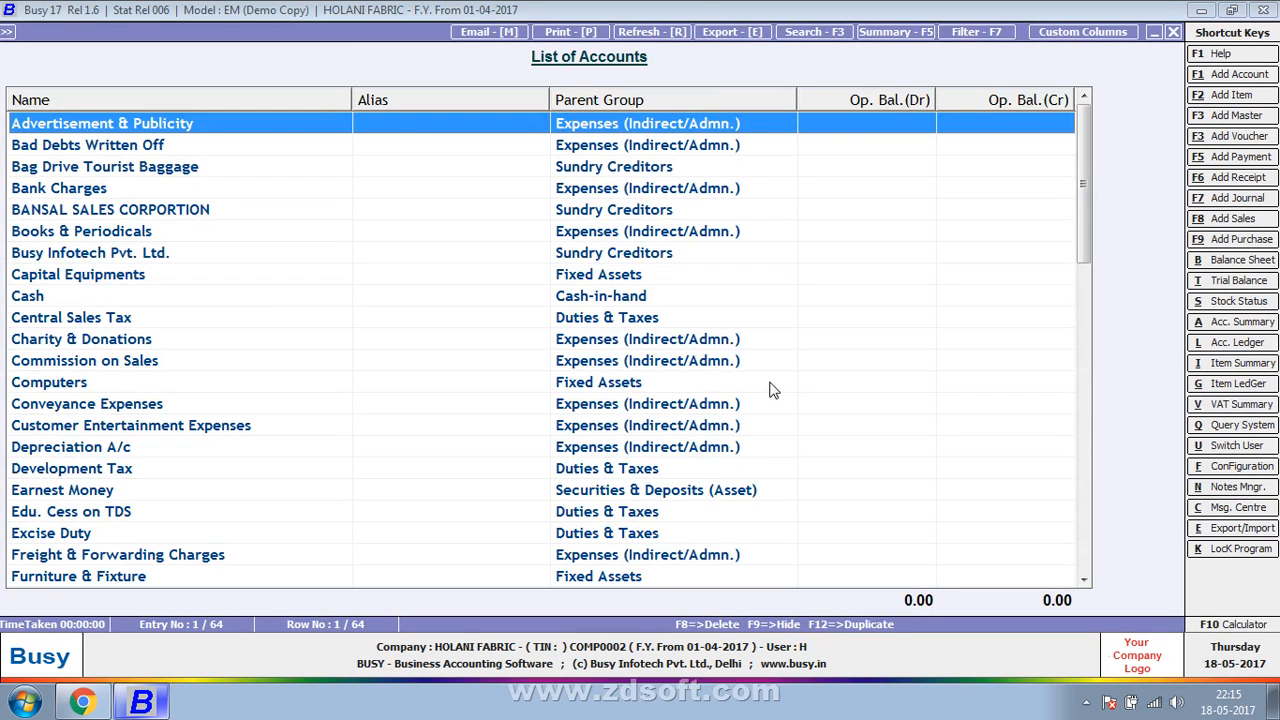
- Close the account list and reopen it using the New Report format
{"action": "key", "text": "Escape"}
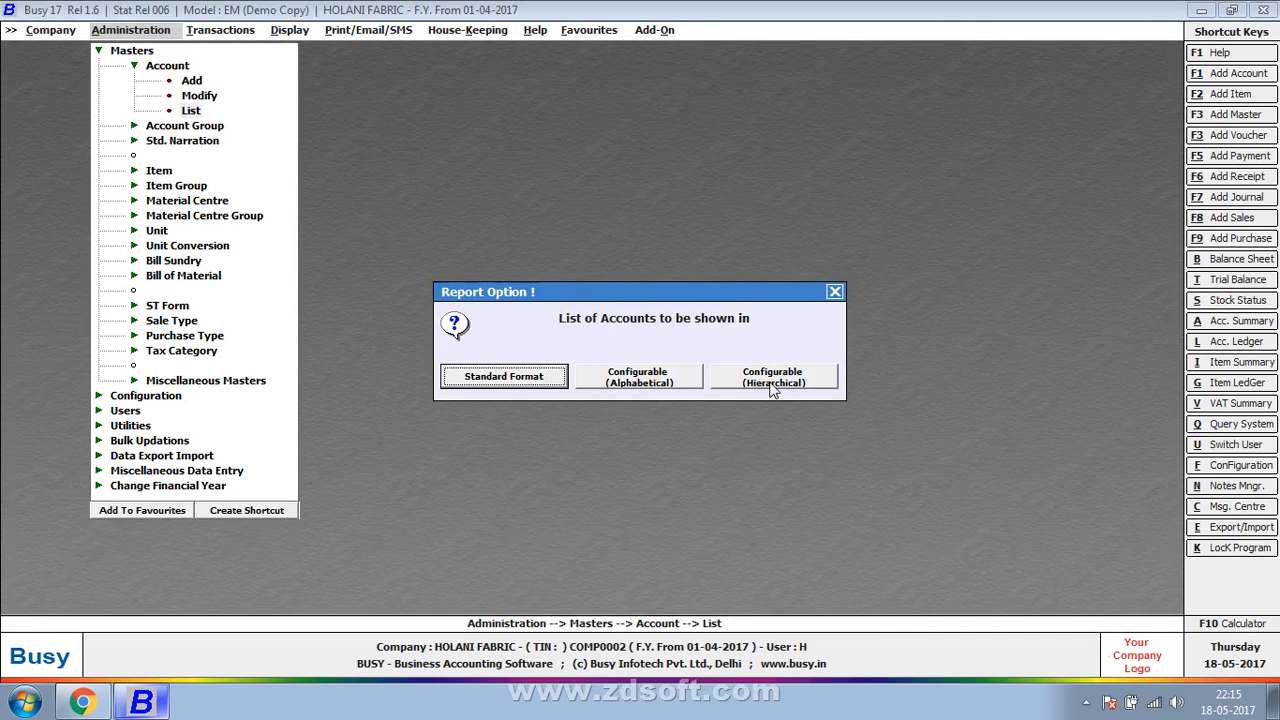
{"action": "left_click", "coordinate": [772, 390]}
{"action": "left_click", "coordinate": [769, 381]}
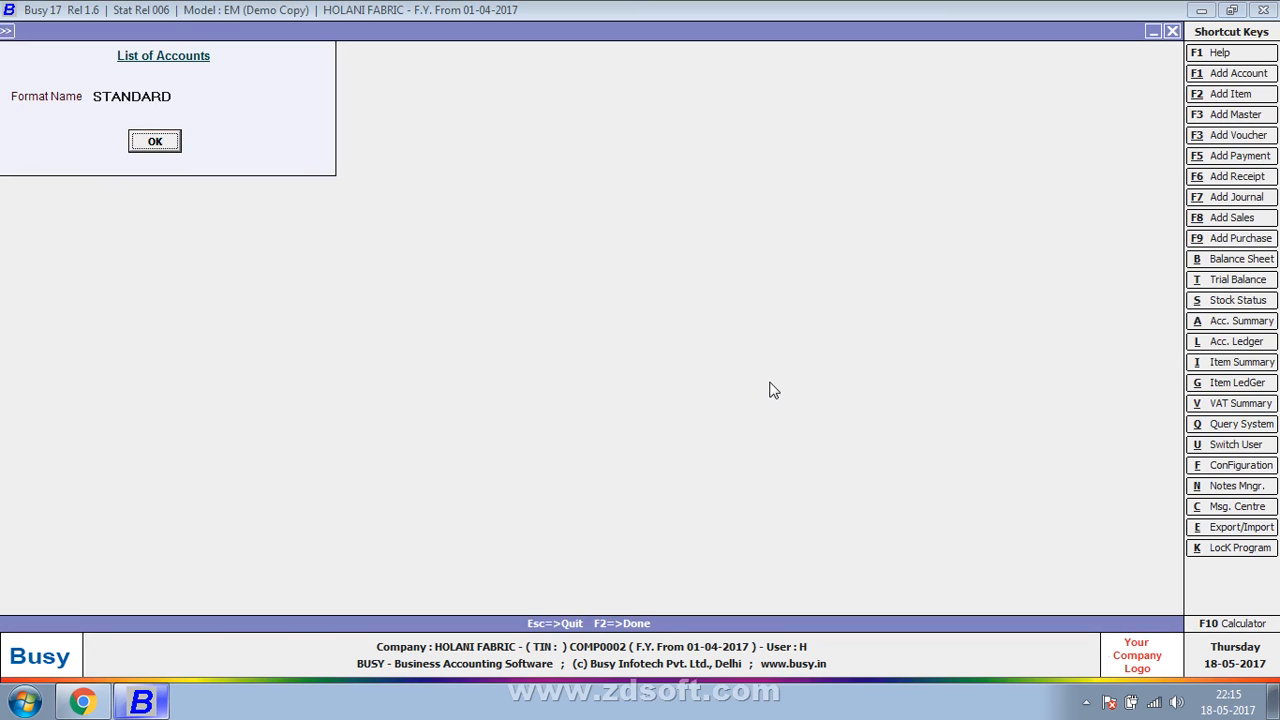
{"action": "key", "text": "Down"}
{"action": "key", "text": "Down"}
{"action": "key", "text": "Return"}
{"action": "key", "text": "Return"}
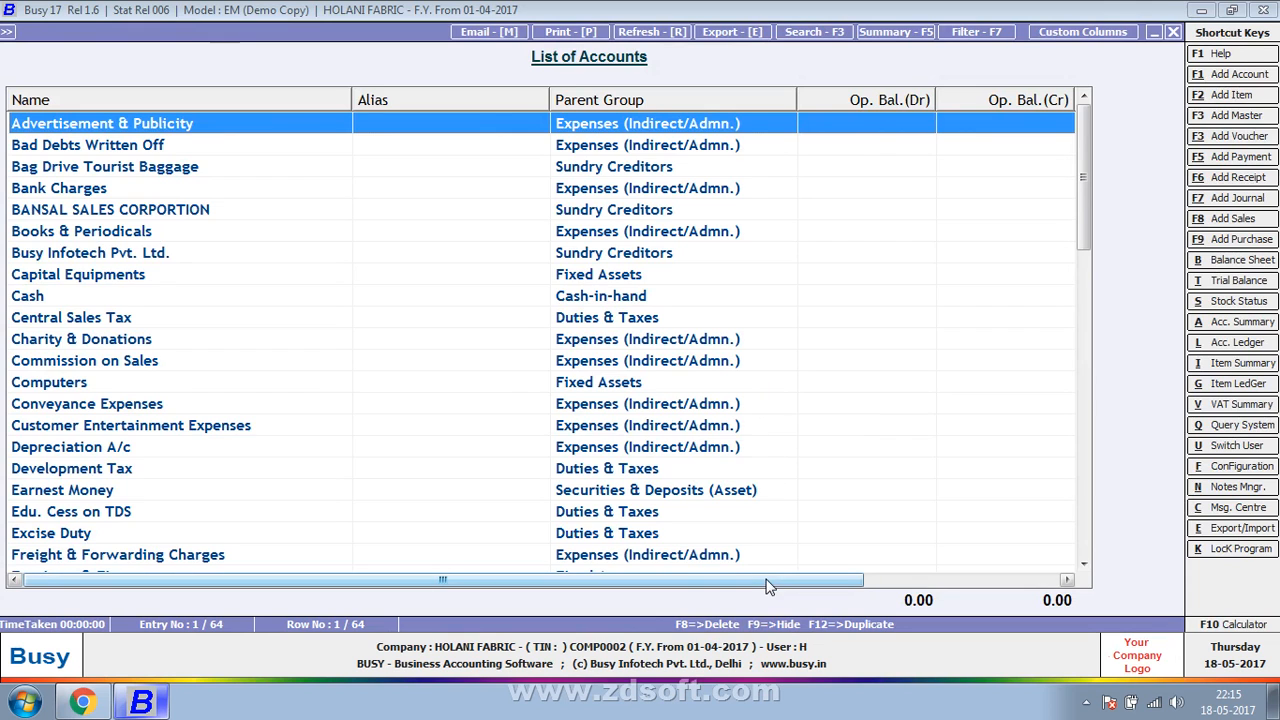
- Examine the Station column throughout the account list, and return to the report format selection
{"action": "left_click_drag", "start_coordinate": [1152, 624], "coordinate": [1080, 589]}
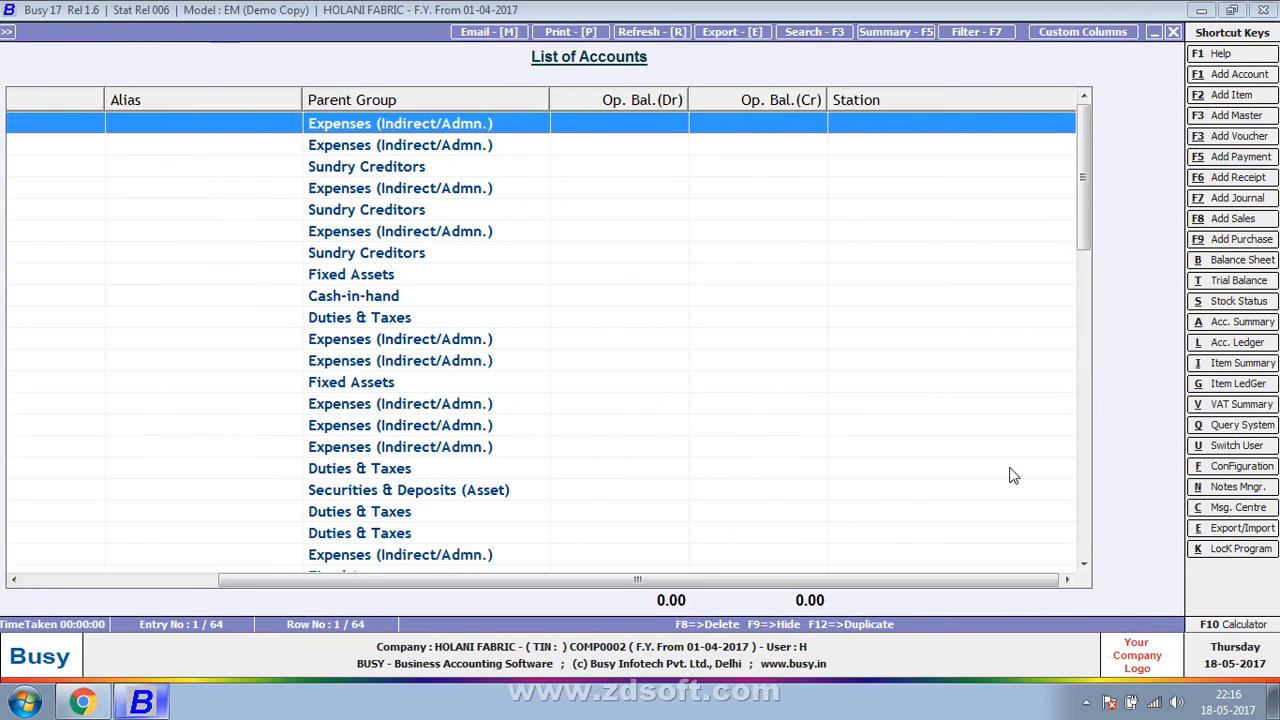
{"action": "scroll", "coordinate": [945, 207], "scroll_direction": "down", "scroll_amount": 10}
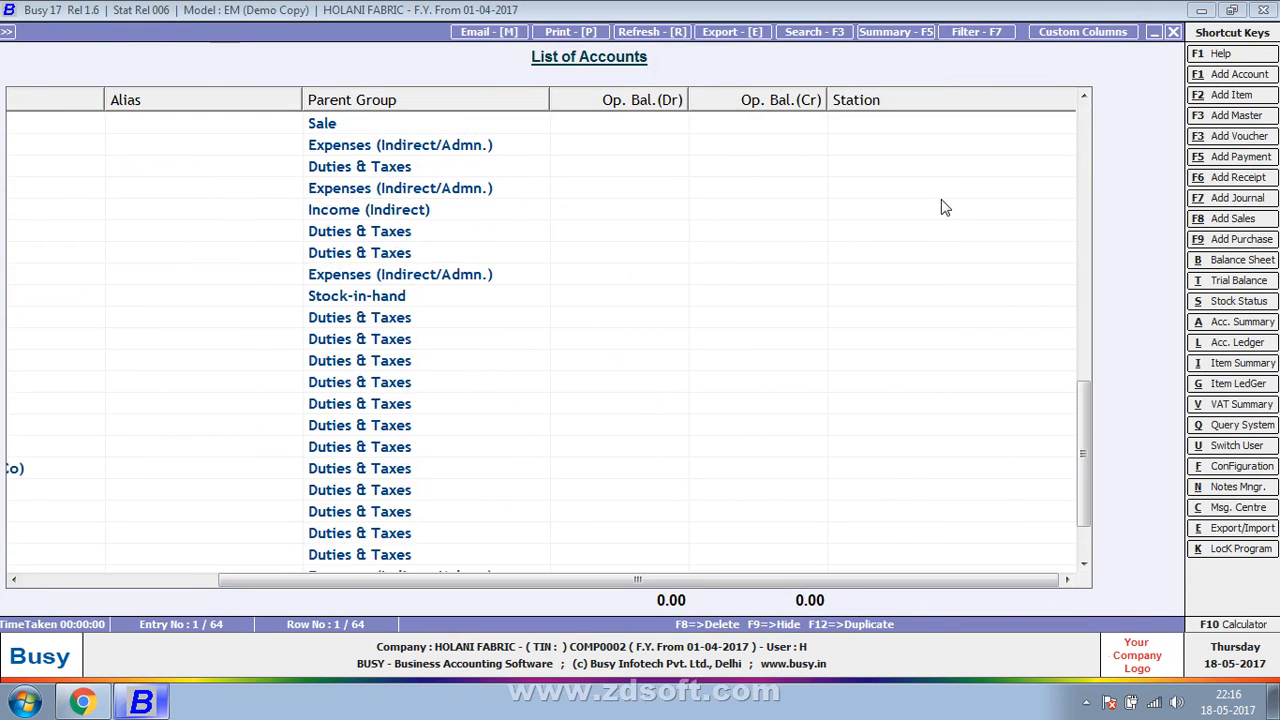
{"action": "scroll", "coordinate": [945, 207], "scroll_direction": "up", "scroll_amount": 10}
{"action": "double_click", "coordinate": [885, 145]}
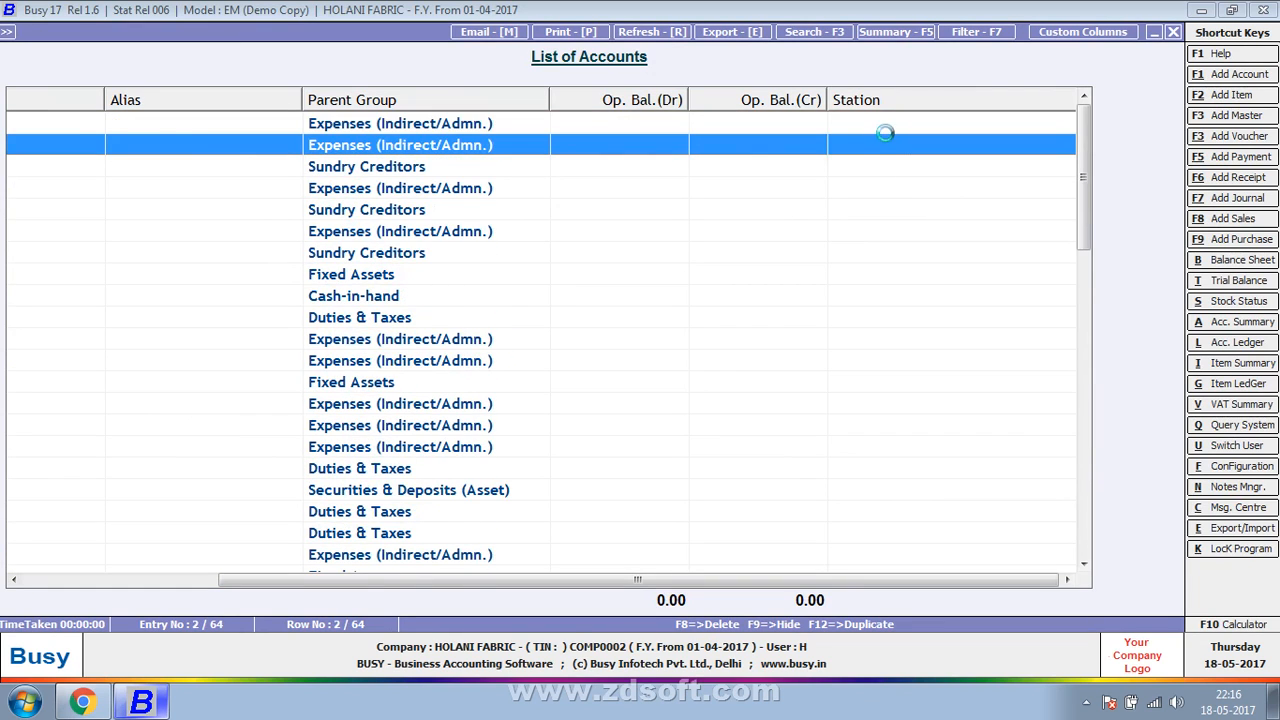
{"action": "key", "text": "Escape"}
{"action": "key", "text": "Escape"}
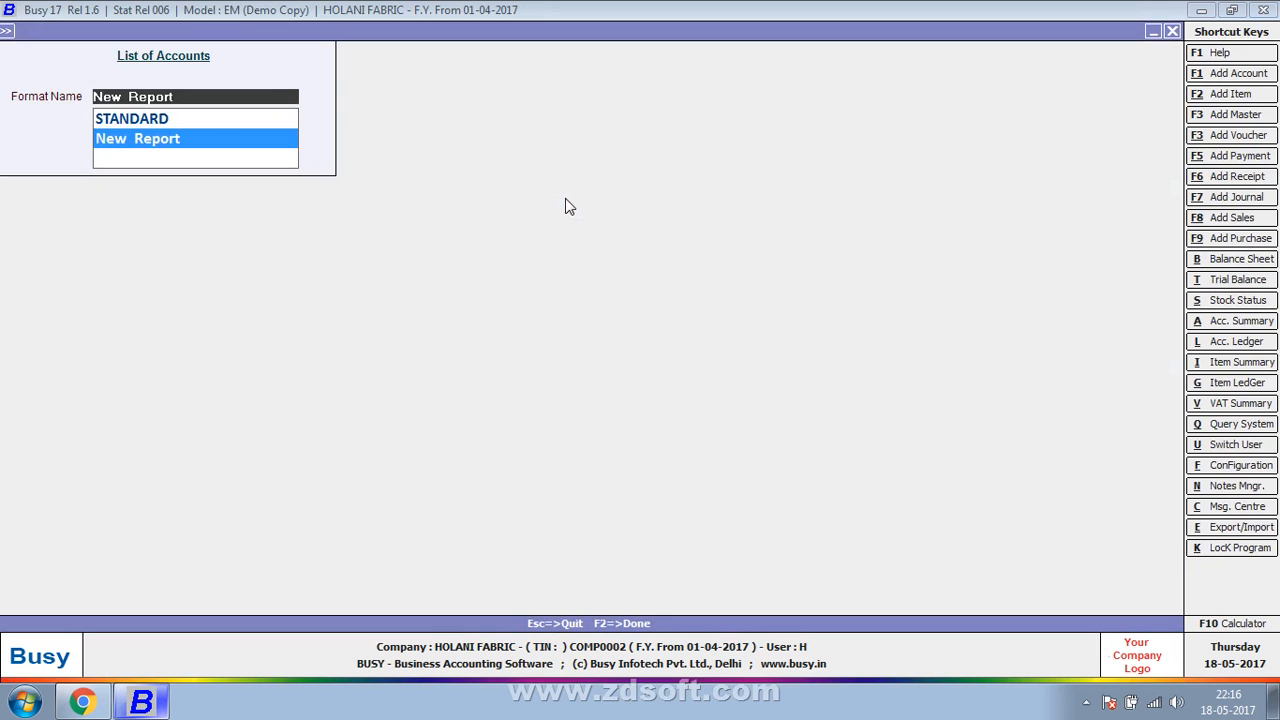
- Reload the list in the New Report format and check the state entered in the HIND TRADERS account
{"action": "key", "text": "Return"}
{"action": "scroll", "coordinate": [565, 210], "scroll_direction": "down", "scroll_amount": 4}
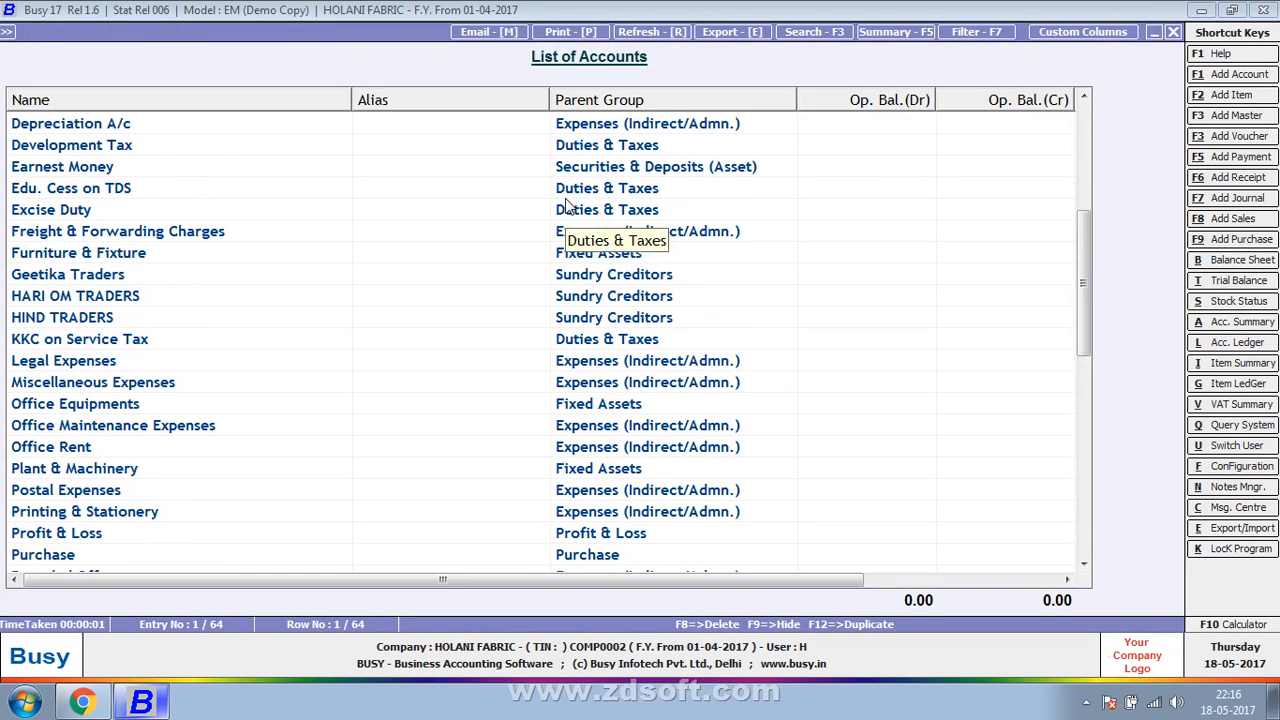
{"action": "double_click", "coordinate": [32, 317]}
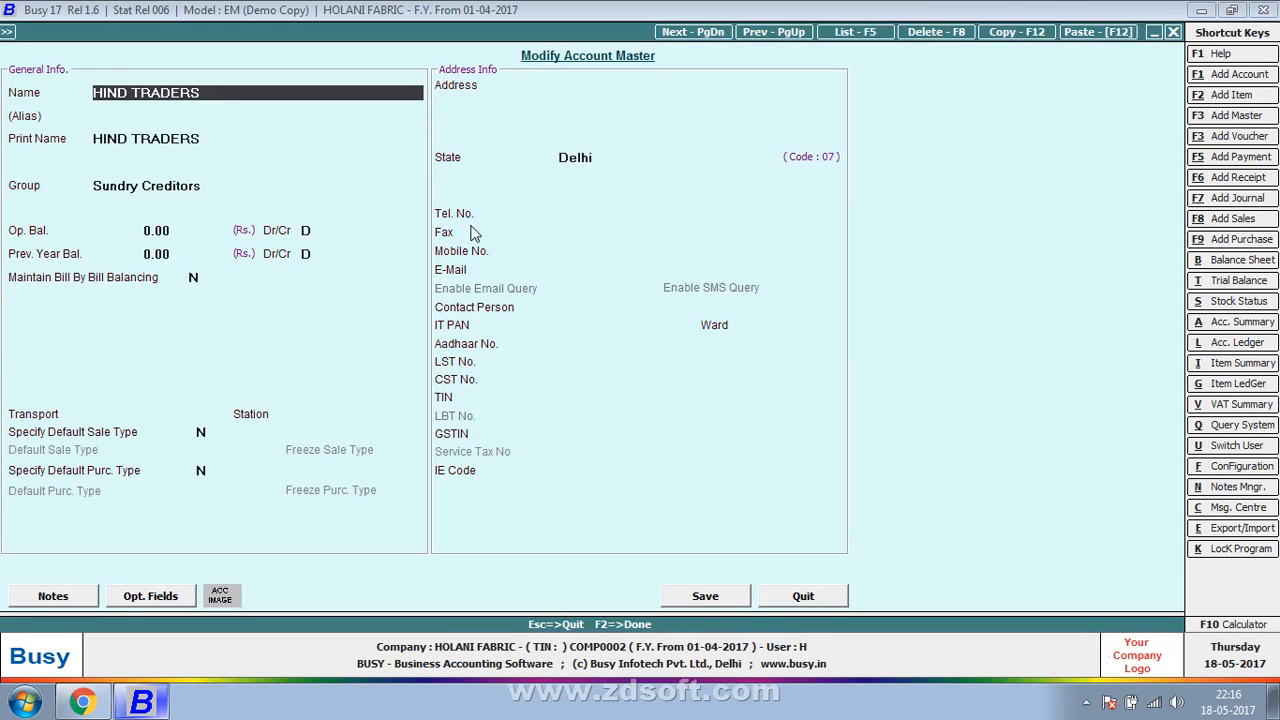
{"action": "left_click", "coordinate": [636, 160]}
{"action": "key", "text": "Return"}
{"action": "key", "text": "Return"}
{"action": "key", "text": "Return"}
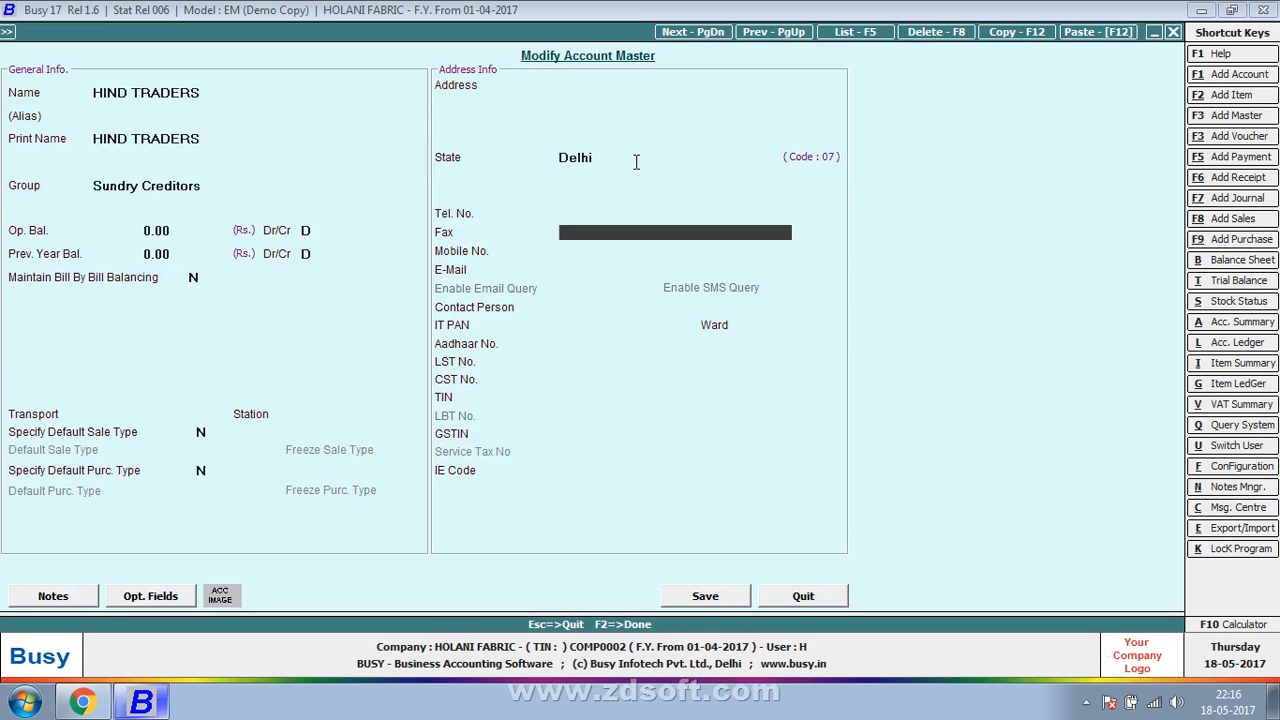
{"action": "key", "text": "Escape"}
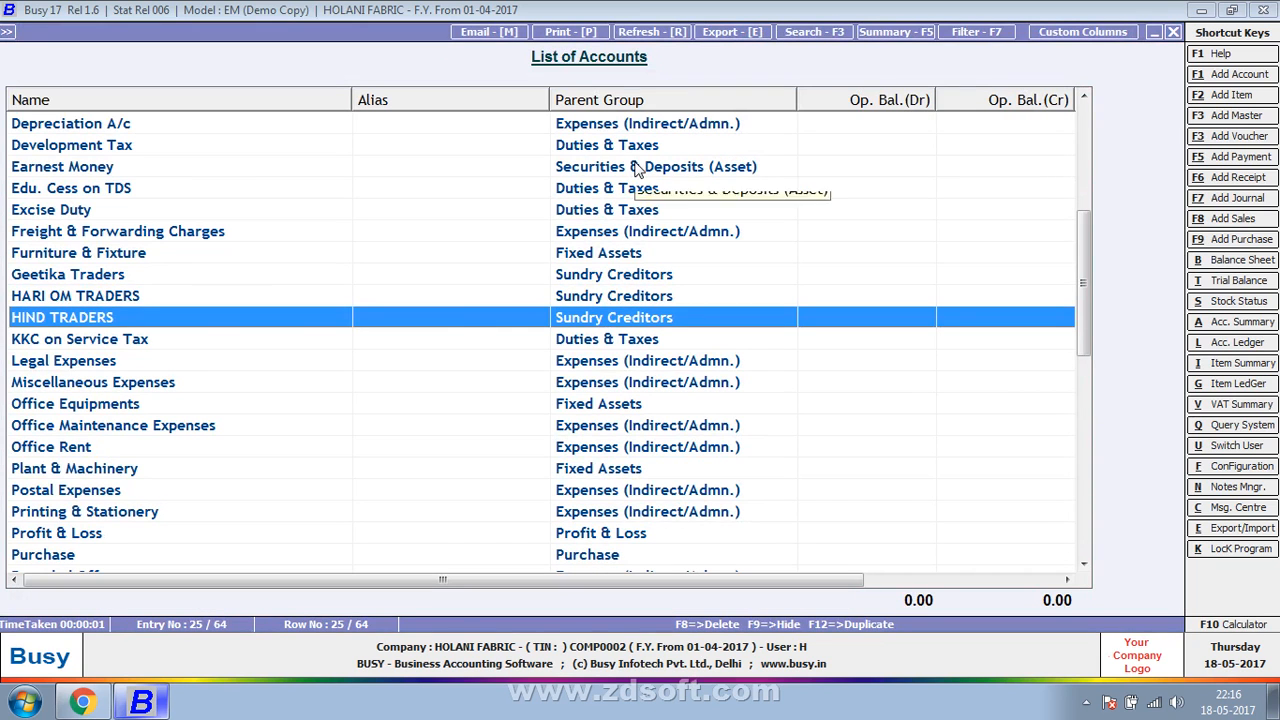
- Check the address details of the KKC on Service Tax account and return to the list
{"action": "left_click", "coordinate": [587, 336]}
{"action": "key", "text": "Return"}
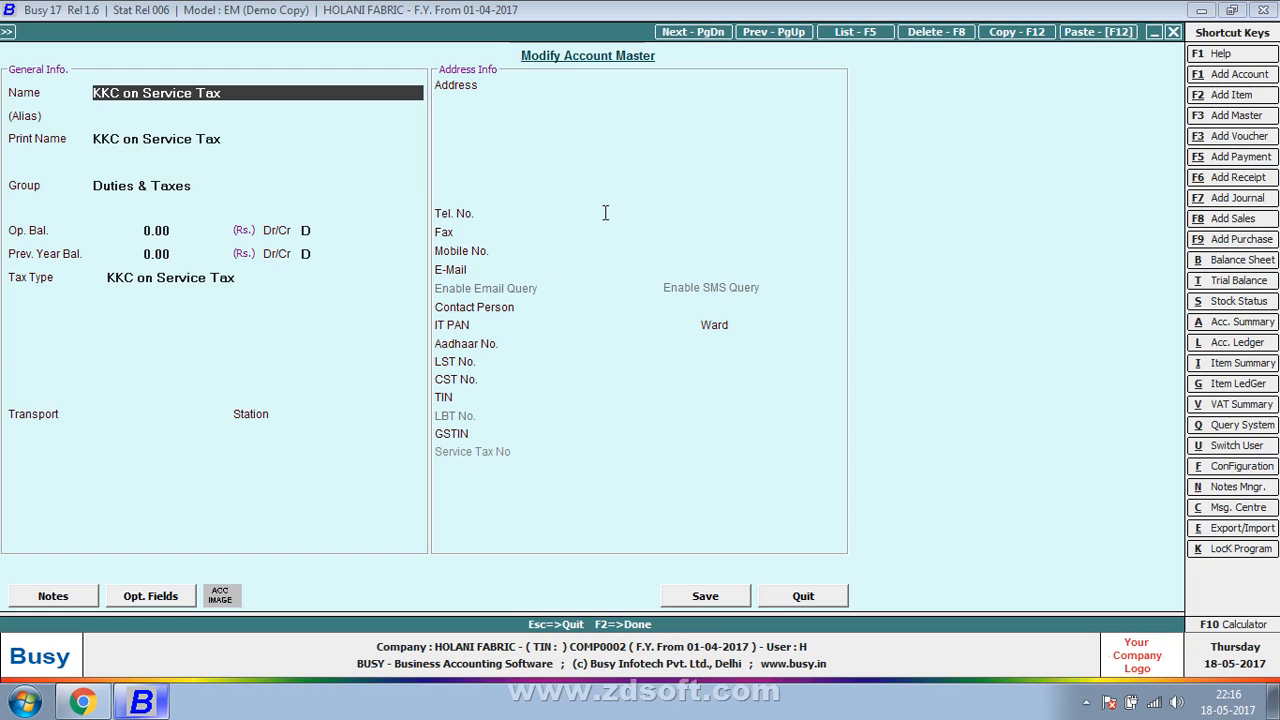
{"action": "key", "text": "Escape"}
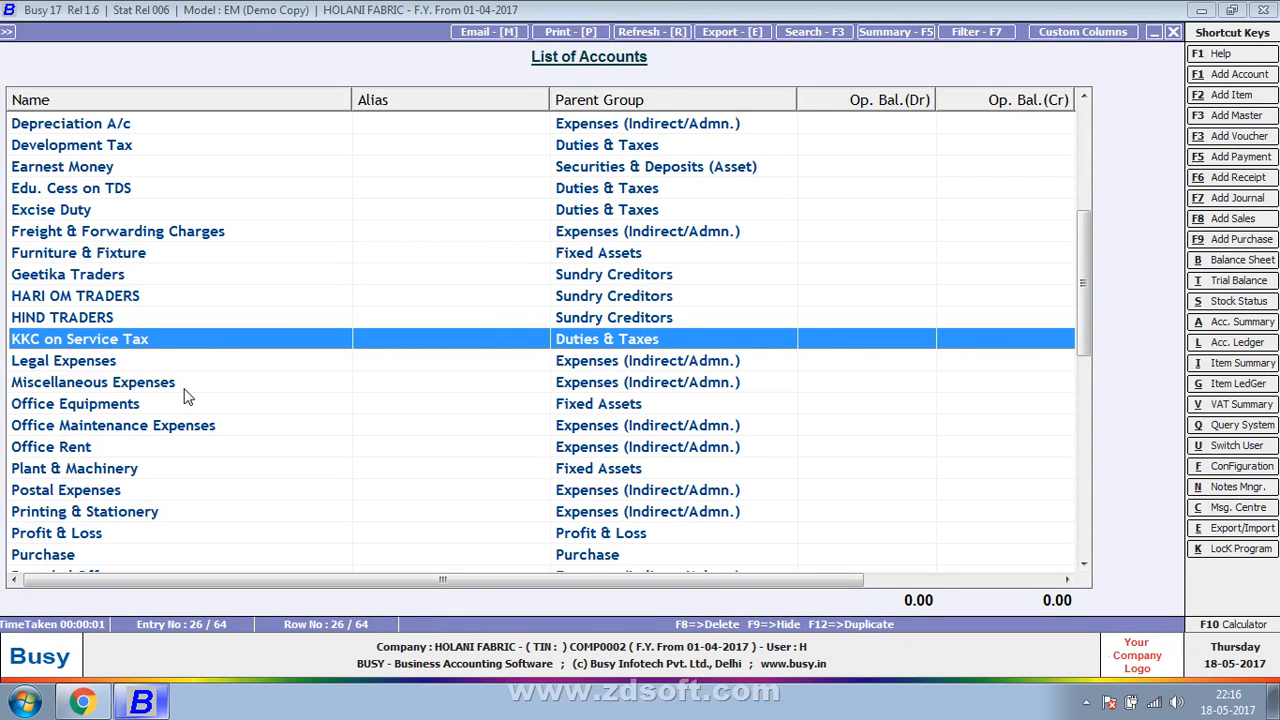
- Review the Station field's definition in the custom columns of the New Report format, and return to the account list
{"action": "left_click", "coordinate": [1045, 33]}
{"action": "double_click", "coordinate": [236, 248]}
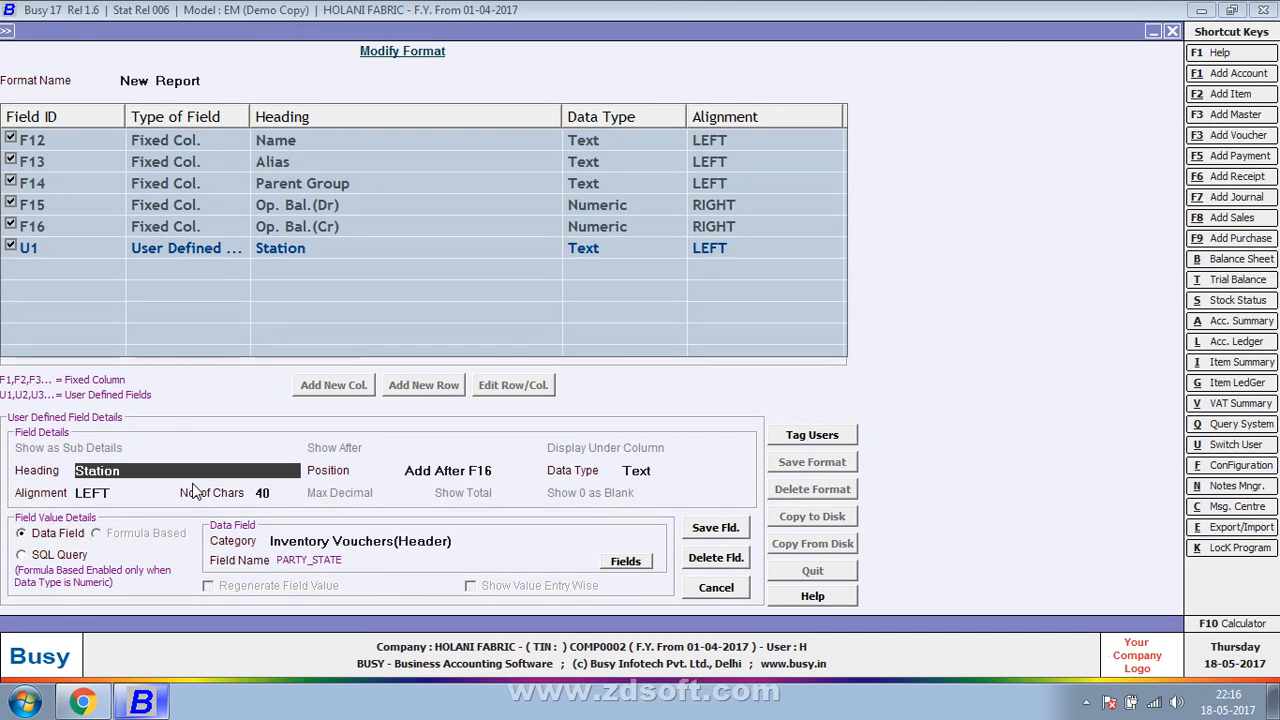
{"action": "key", "text": "Escape"}
{"action": "key", "text": "Return"}
{"action": "key", "text": "Escape"}
{"action": "key", "text": "Return"}
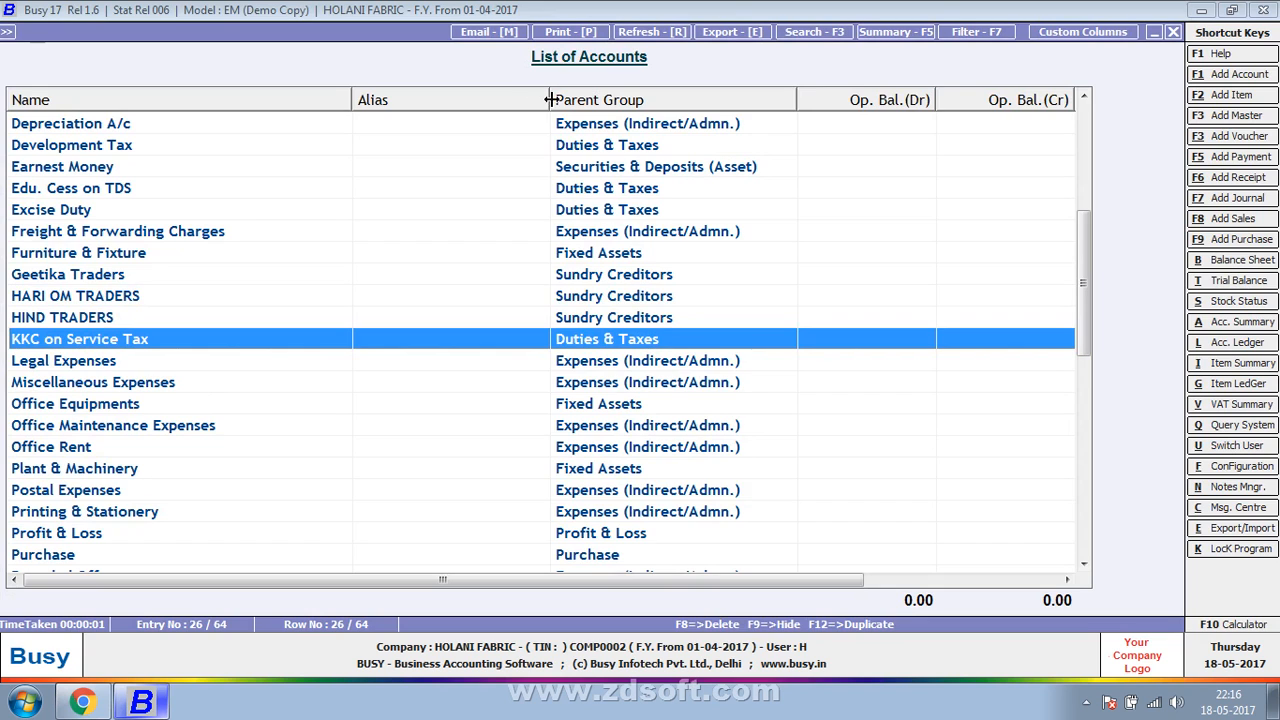
- Narrow the Name and Alias columns so the Station column fits in view, and look down the account list
{"action": "left_click_drag", "start_coordinate": [549, 100], "coordinate": [248, 105]}
{"action": "scroll", "coordinate": [223, 309], "scroll_direction": "down", "scroll_amount": 7}
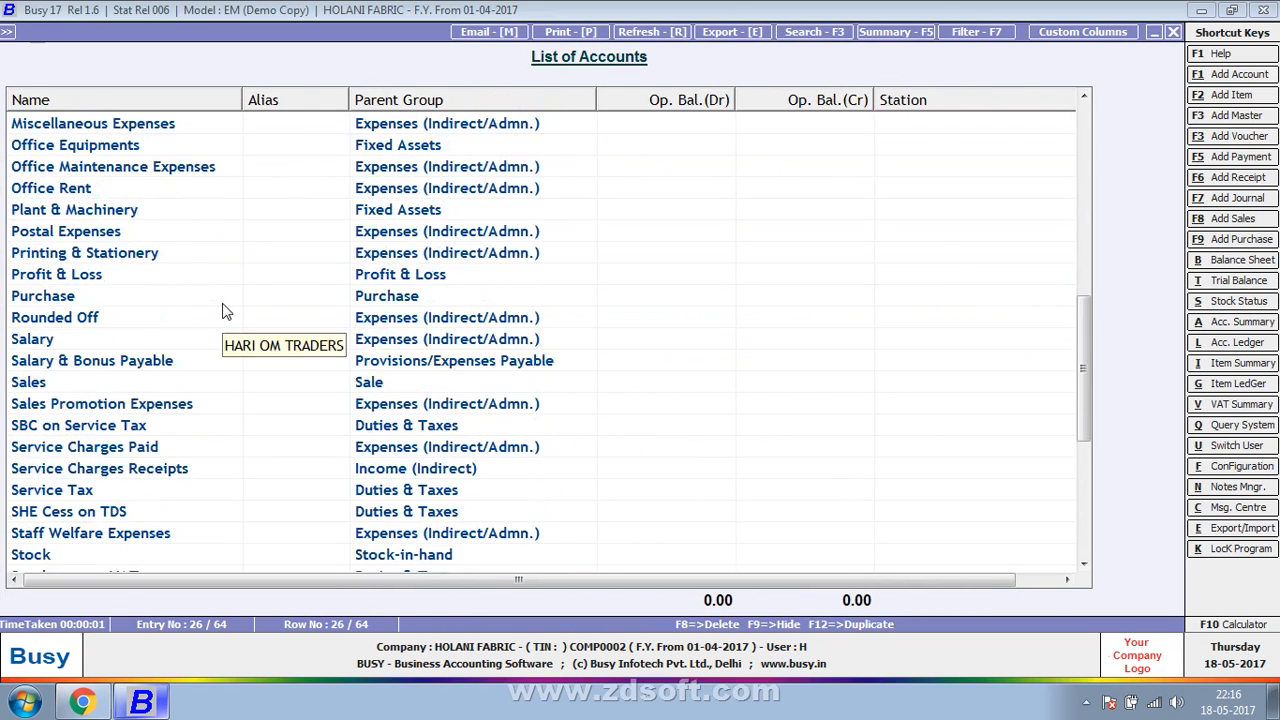
{"action": "scroll", "coordinate": [223, 311], "scroll_direction": "down", "scroll_amount": 3}
- Close the account list, reopen it as a standard report in the New Report format, and check its Station column
{"action": "key", "text": "Escape"}
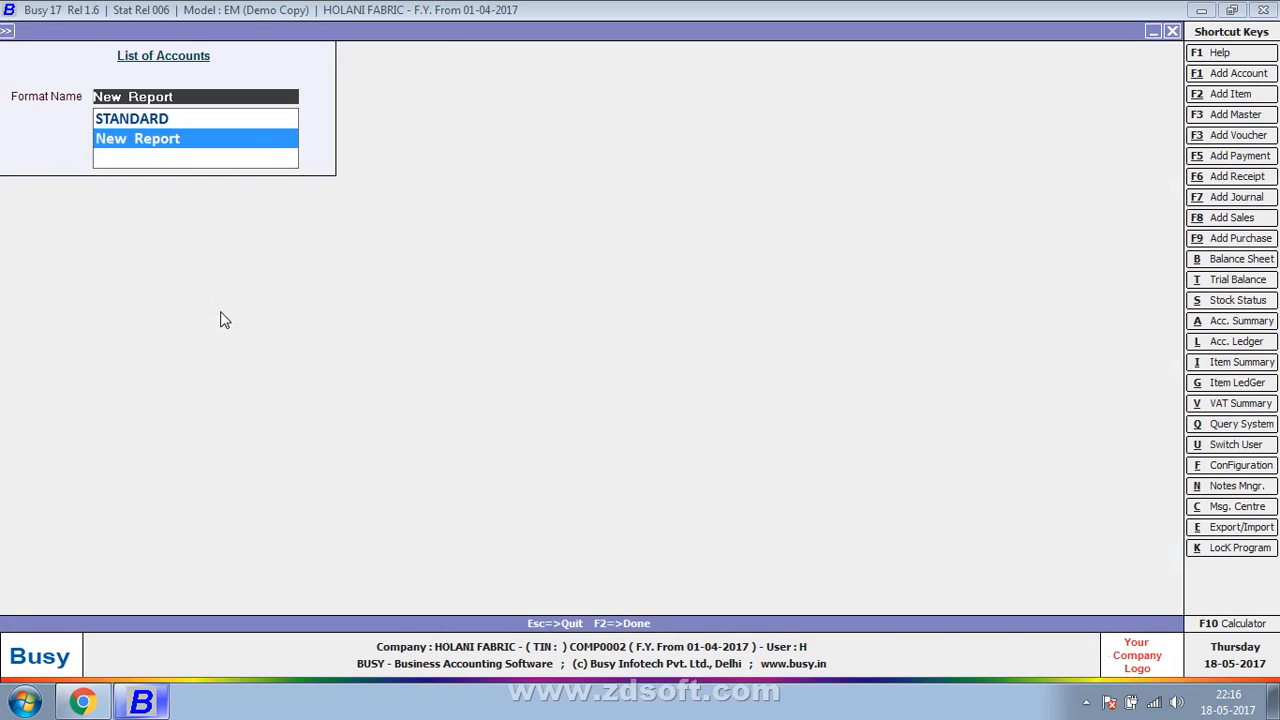
{"action": "key", "text": "Escape"}
{"action": "key", "text": "Escape"}
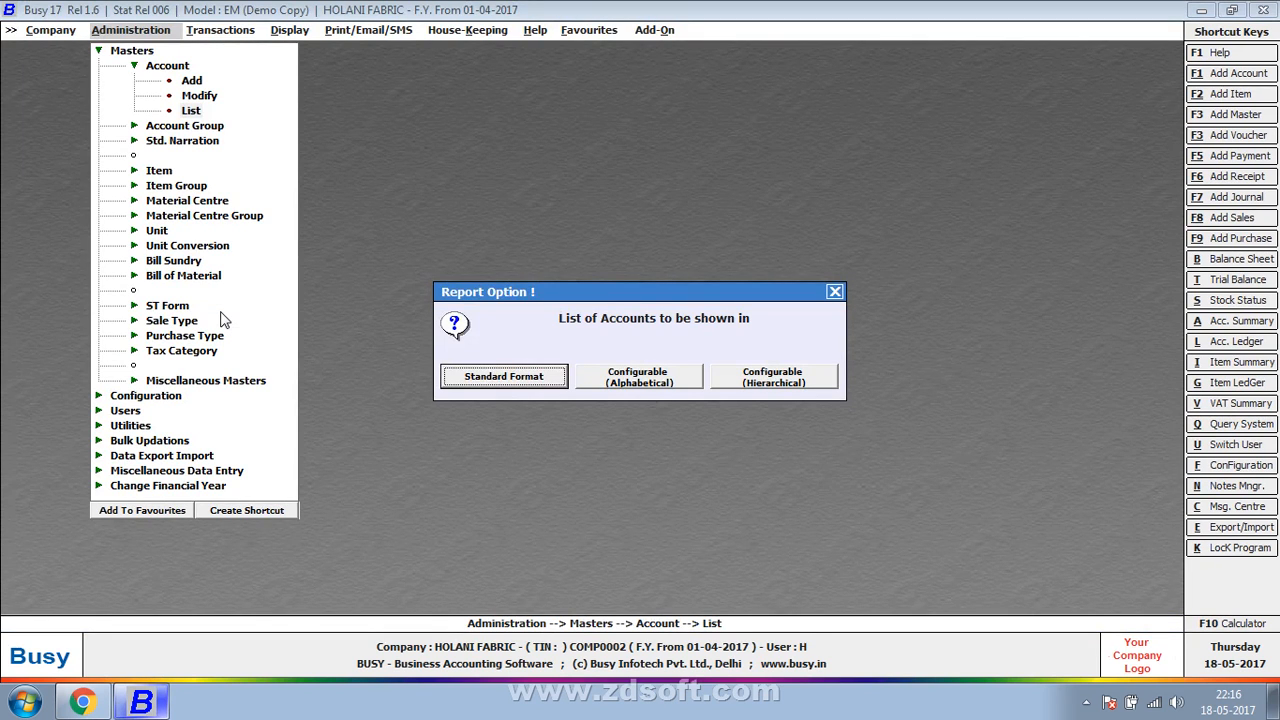
{"action": "key", "text": "Return"}
{"action": "key", "text": "Return"}
{"action": "key", "text": "Return"}
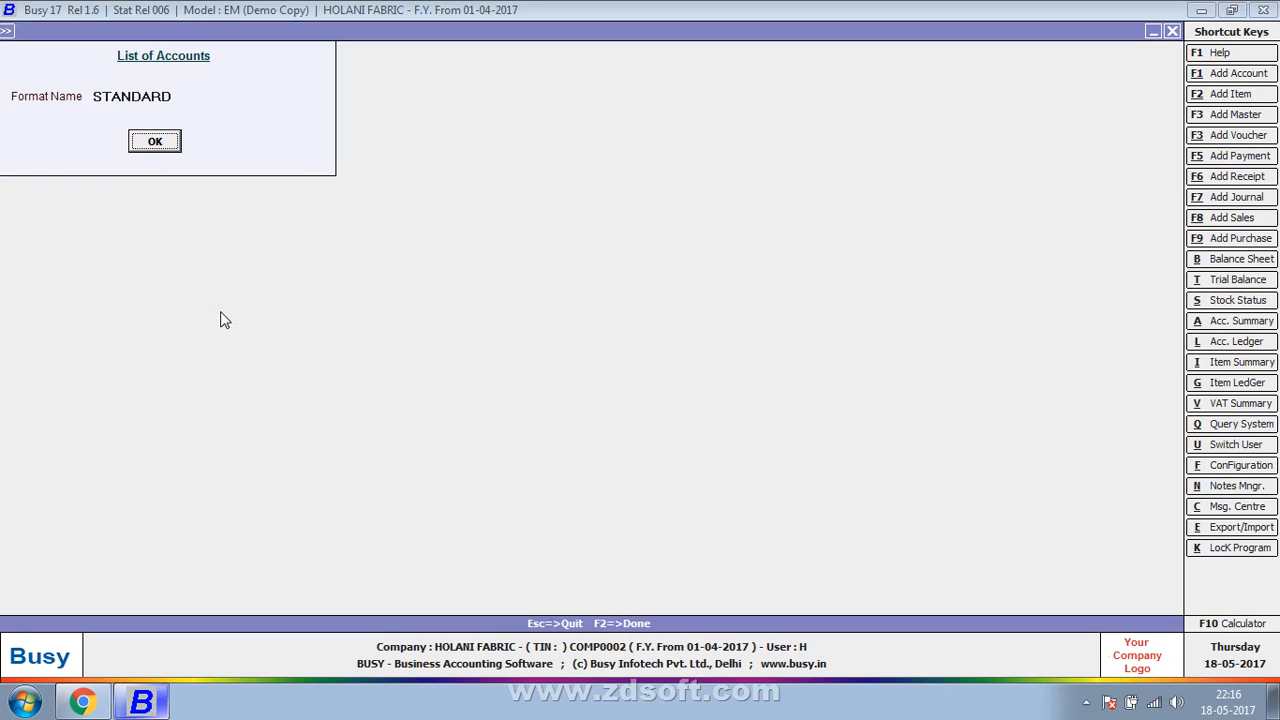
{"action": "key", "text": "Up"}
{"action": "key", "text": "Down"}
{"action": "key", "text": "Return"}
{"action": "key", "text": "Return"}
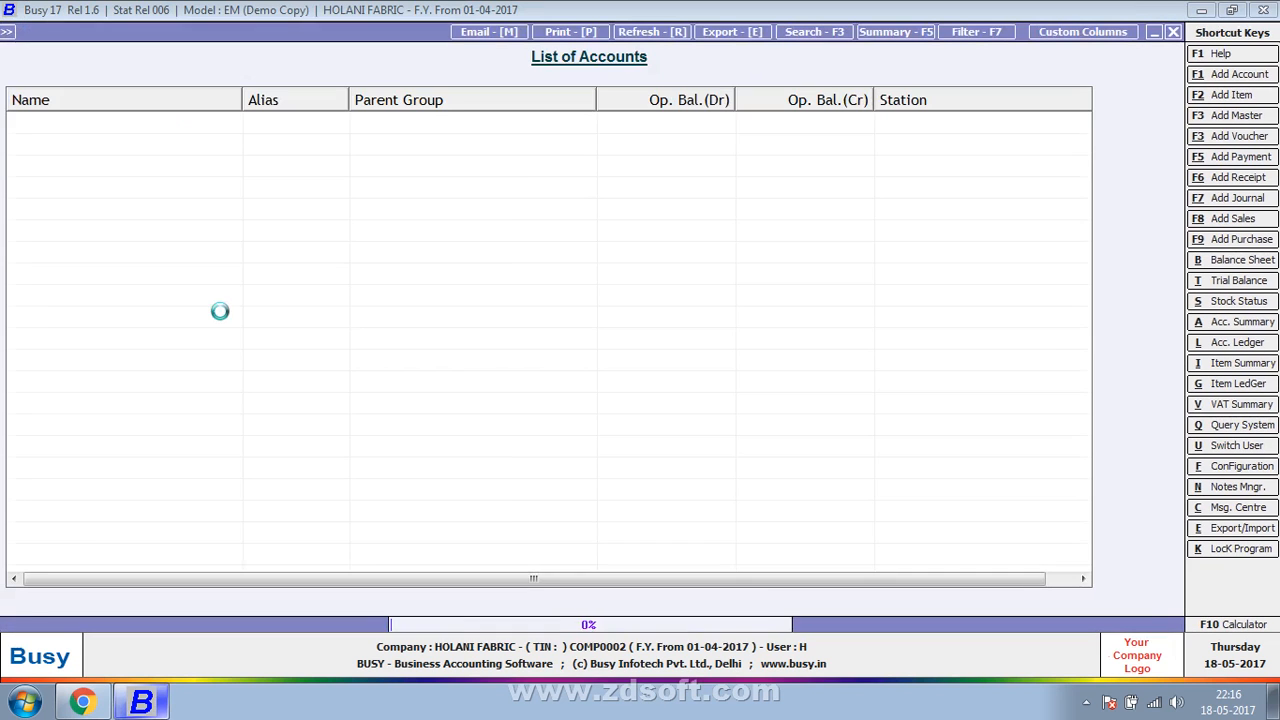
{"action": "key", "text": "Right"}
{"action": "key", "text": "Right"}
{"action": "key", "text": "Right"}
{"action": "key", "text": "Right"}
{"action": "key", "text": "Right"}
{"action": "key", "text": "Down"}
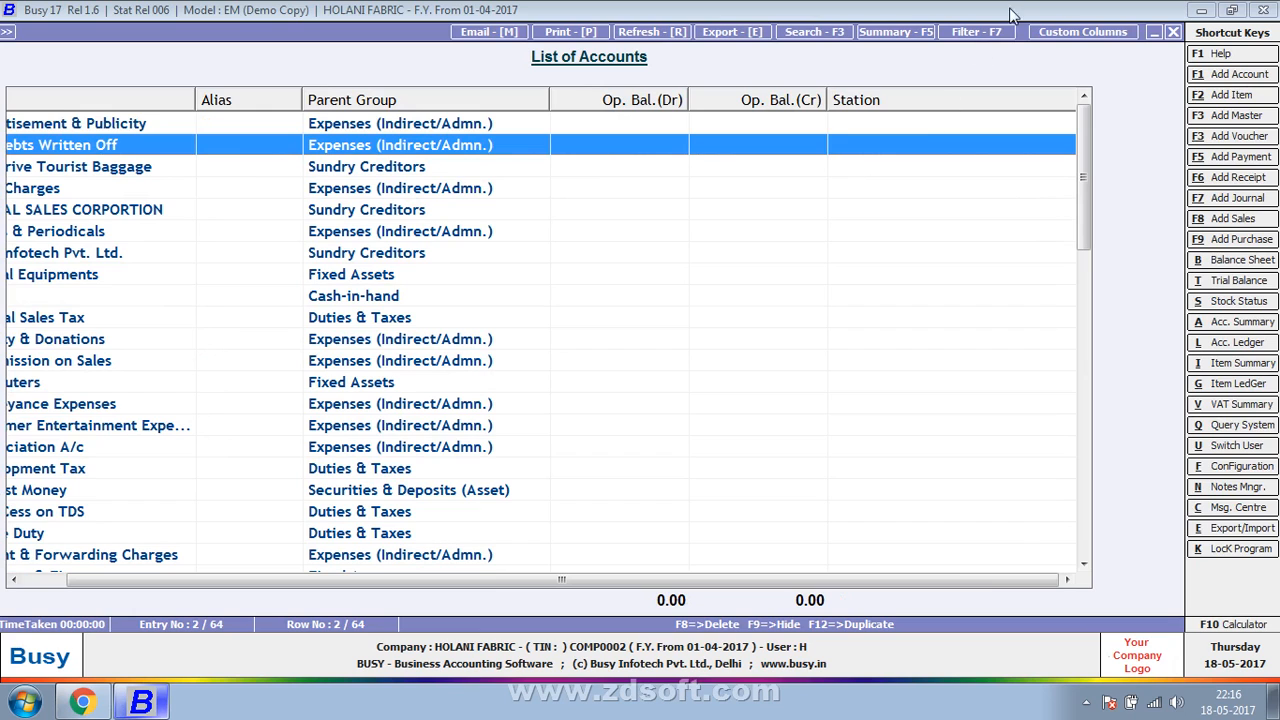
- Set the Station column's data category to Account Master, with F12 as the account name column
{"action": "left_click", "coordinate": [1080, 33]}
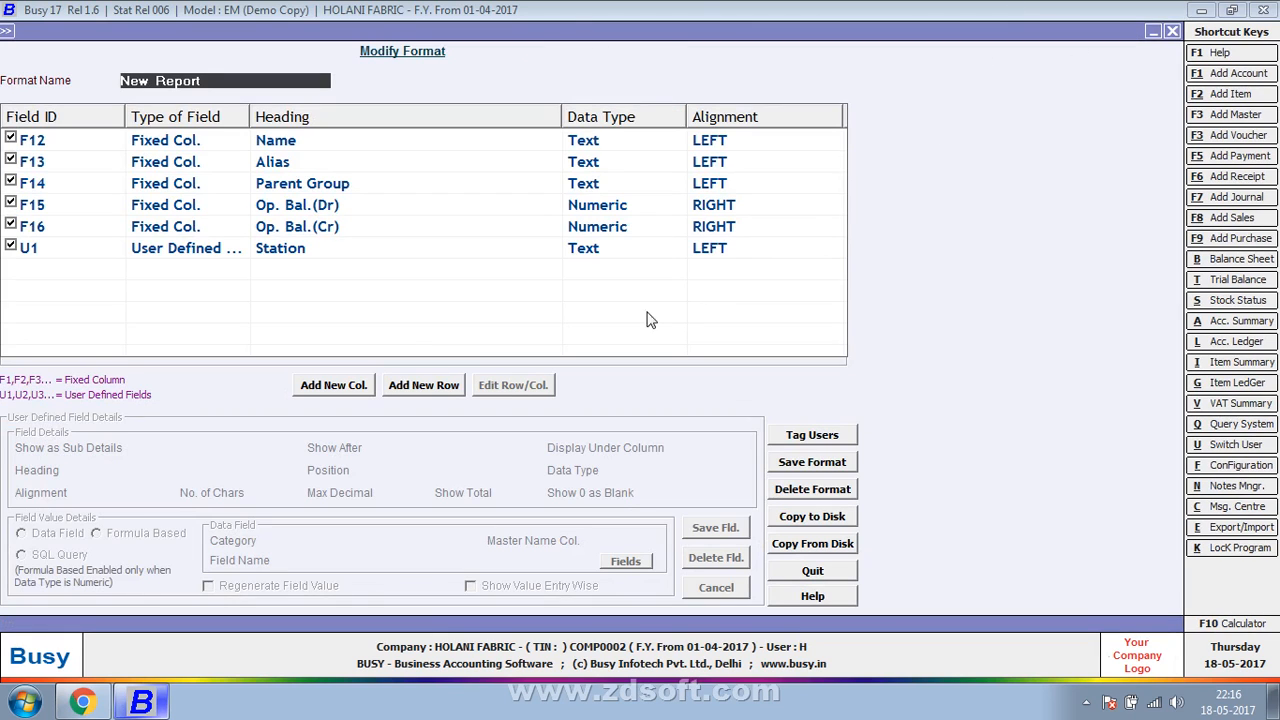
{"action": "left_click", "coordinate": [302, 234]}
{"action": "double_click", "coordinate": [308, 251]}
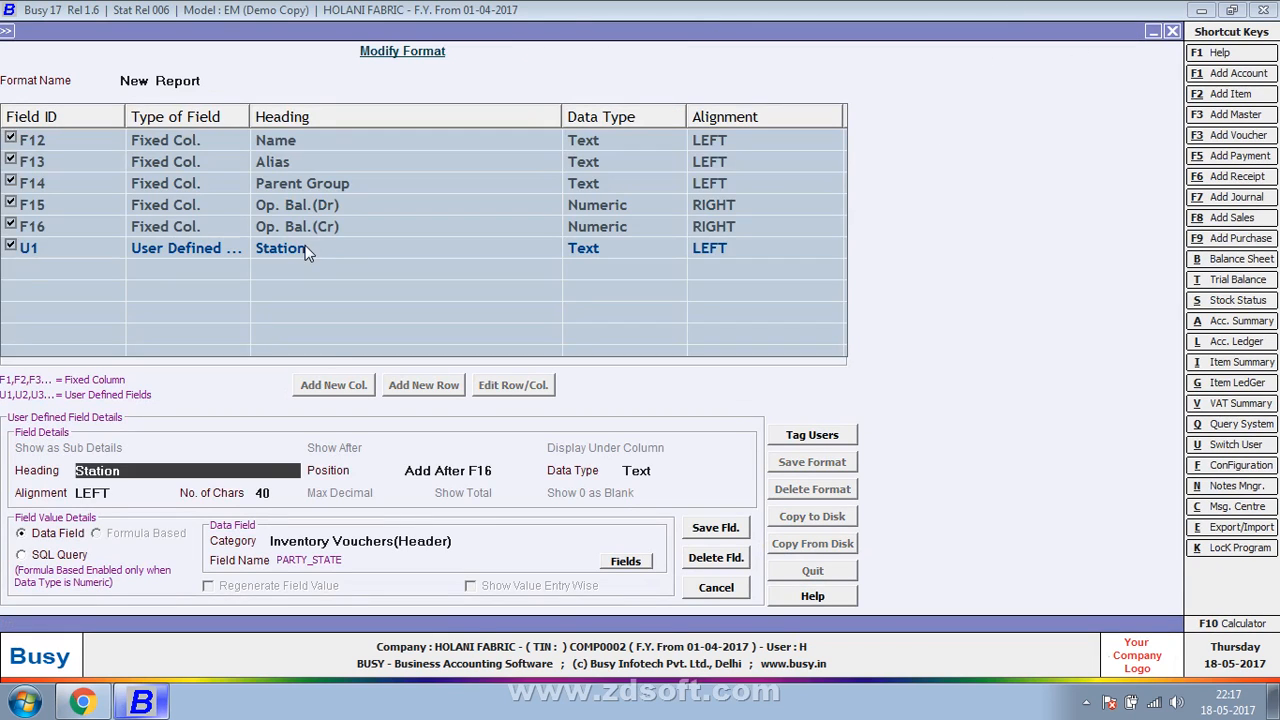
{"action": "left_click", "coordinate": [450, 541]}
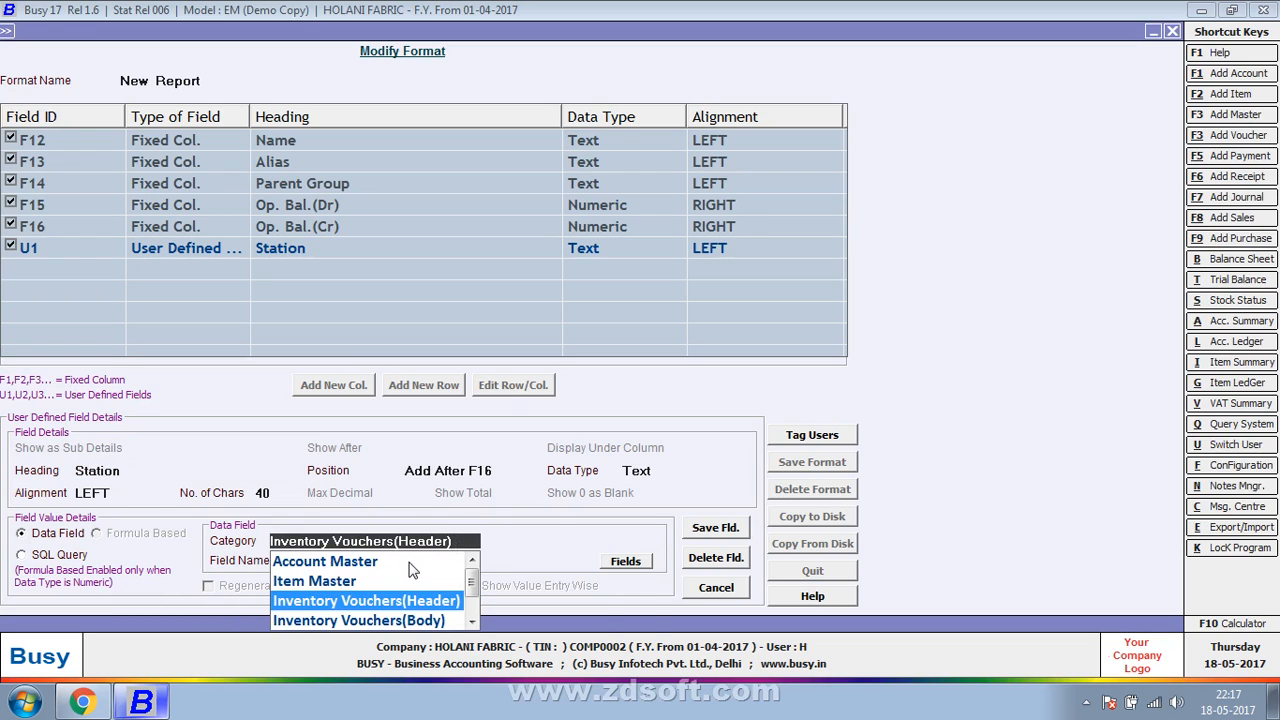
{"action": "left_click", "coordinate": [410, 564]}
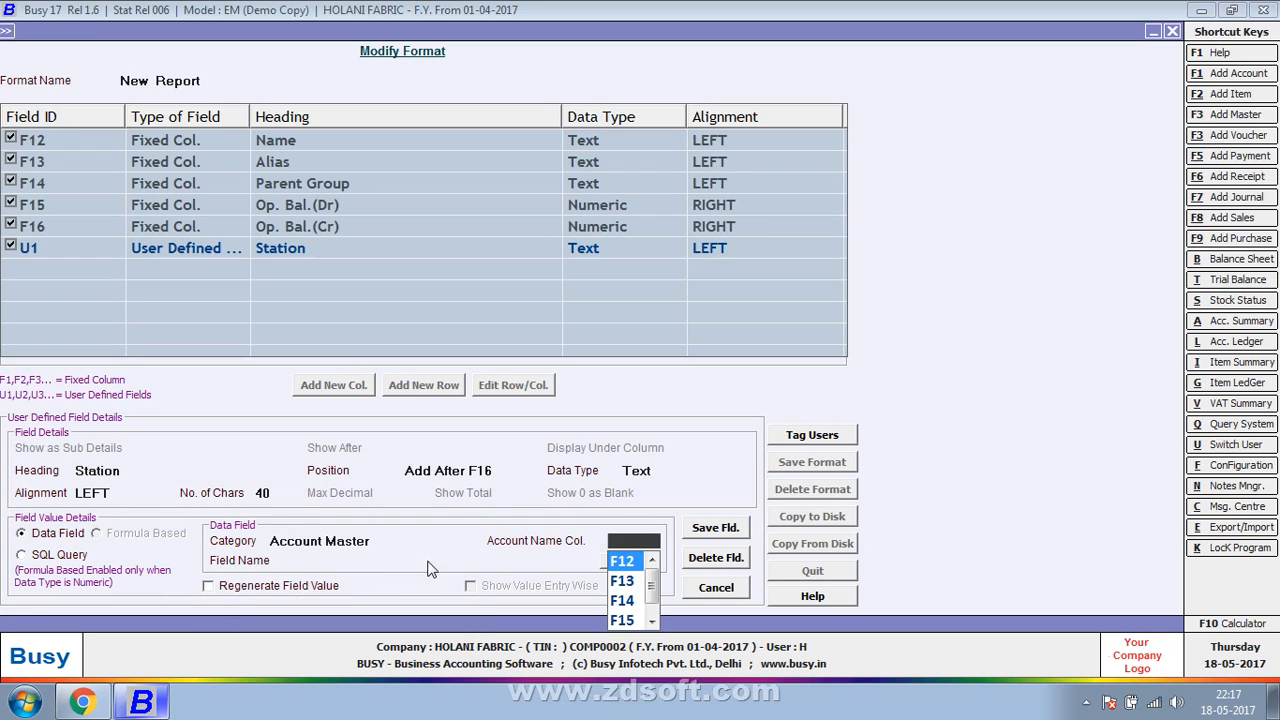
{"action": "left_click", "coordinate": [640, 563]}
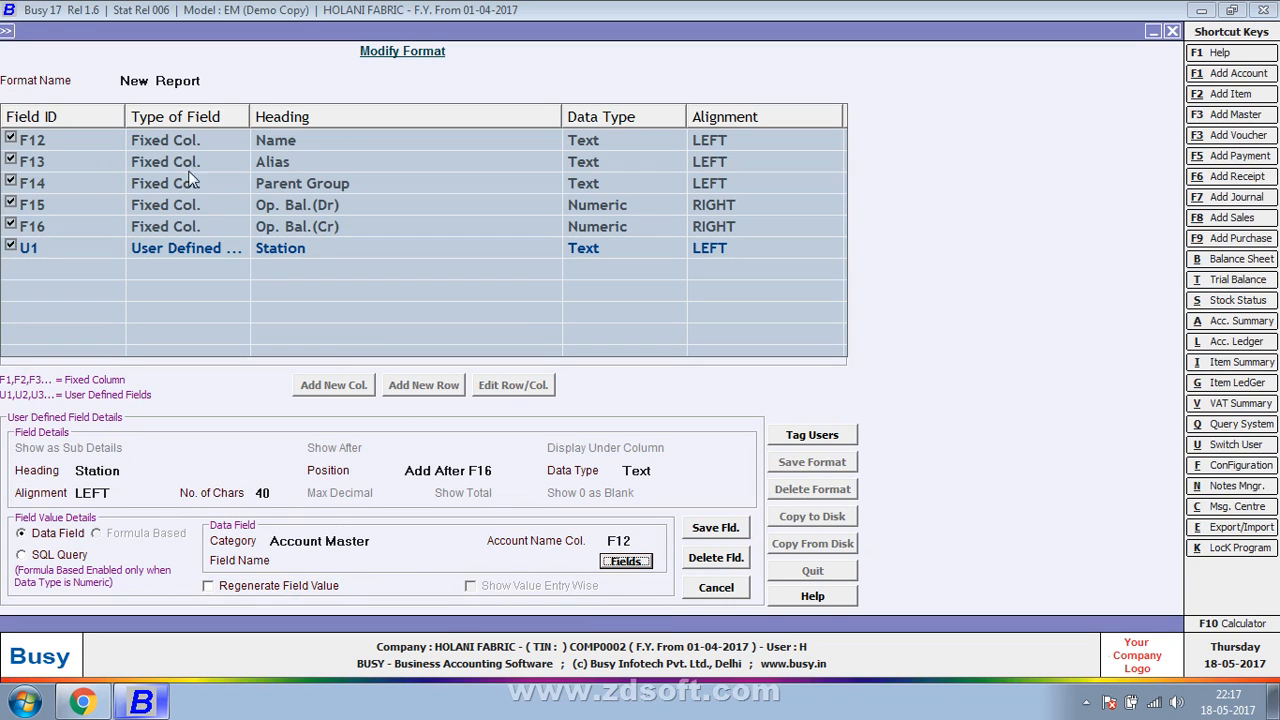
- Choose ACC_STATE from the account fields as the Station column's data field
{"action": "key", "text": "Return"}
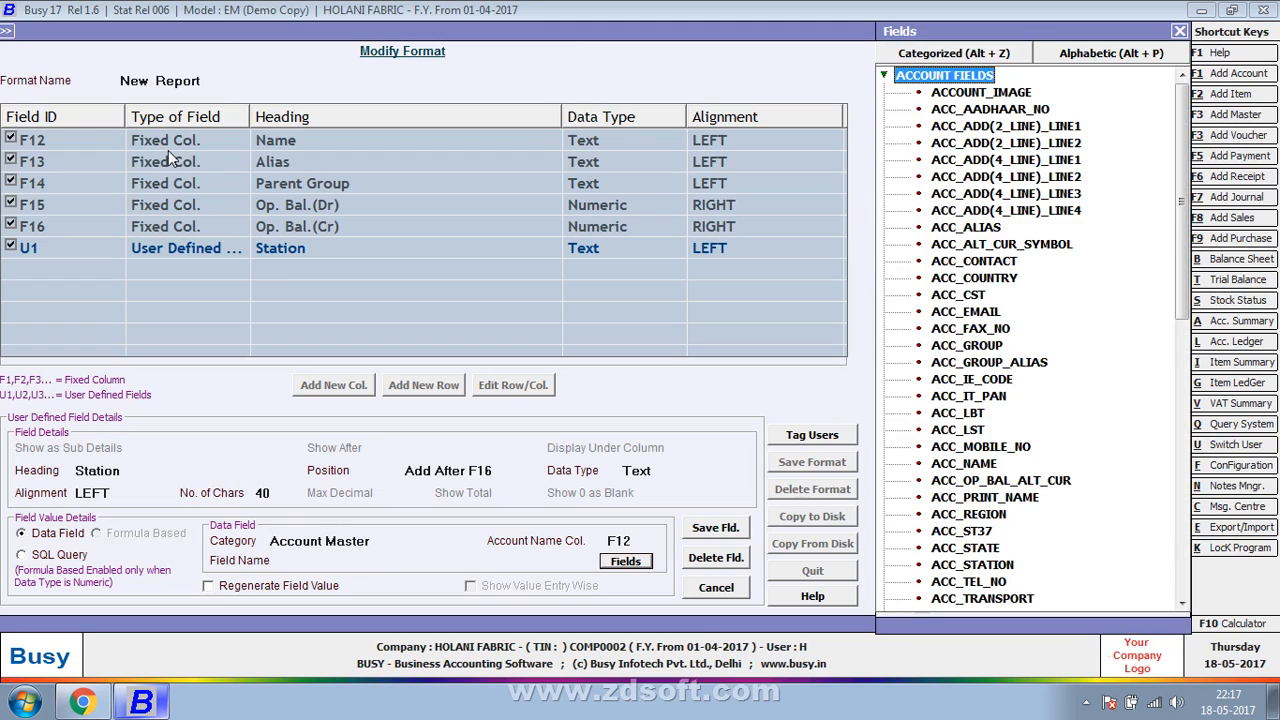
{"action": "left_click", "coordinate": [966, 547]}
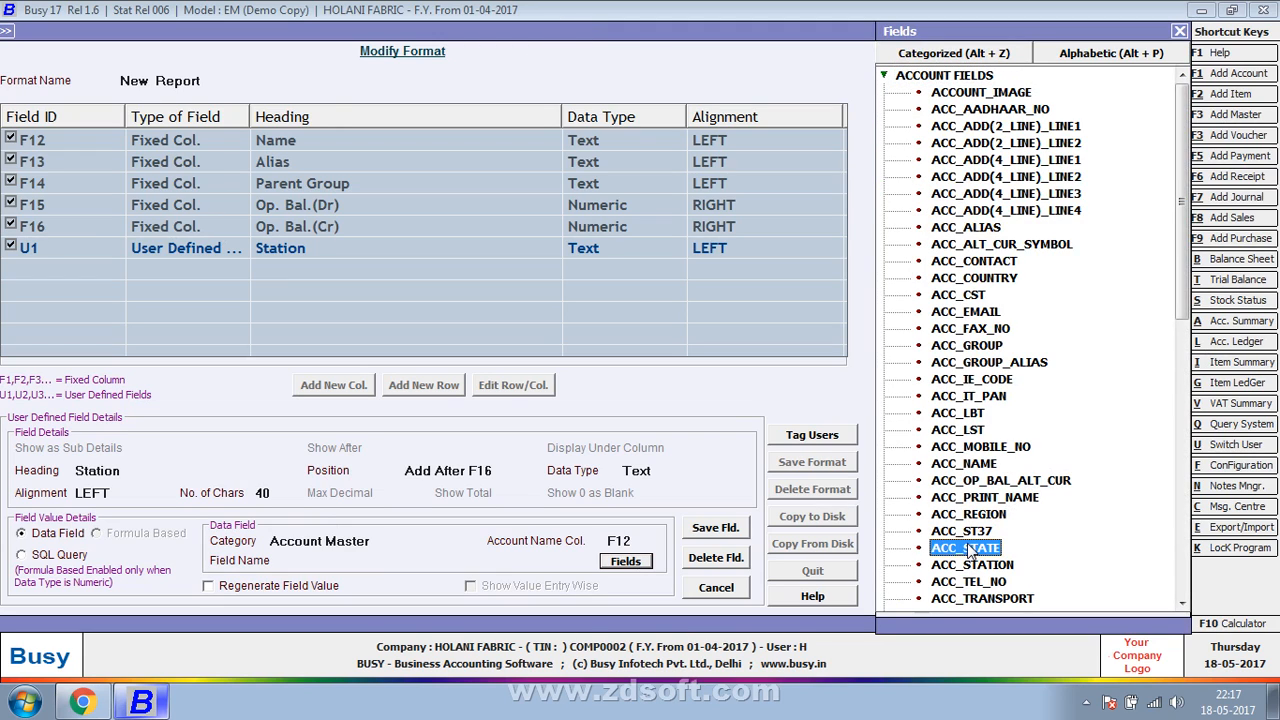
{"action": "double_click", "coordinate": [967, 547]}
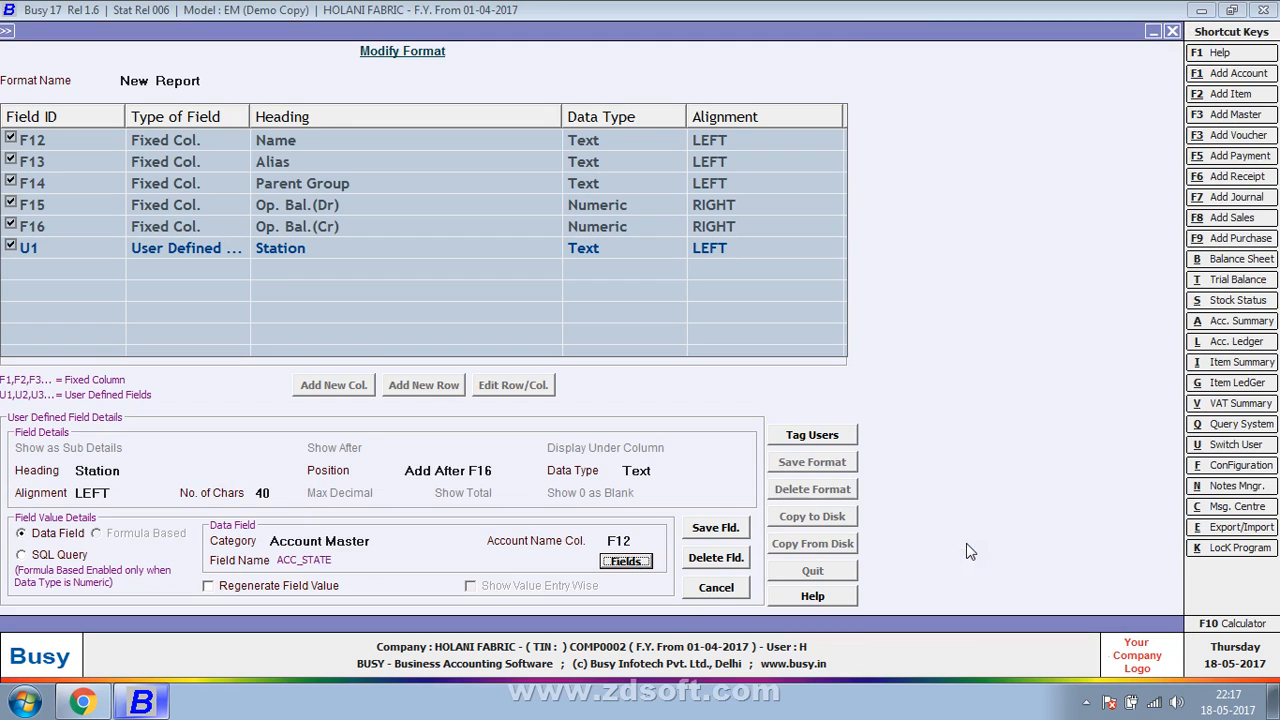
- Save the modified Station field and the New Report format, and return to the report format selection
{"action": "left_click", "coordinate": [725, 538]}
{"action": "left_click", "coordinate": [698, 396]}
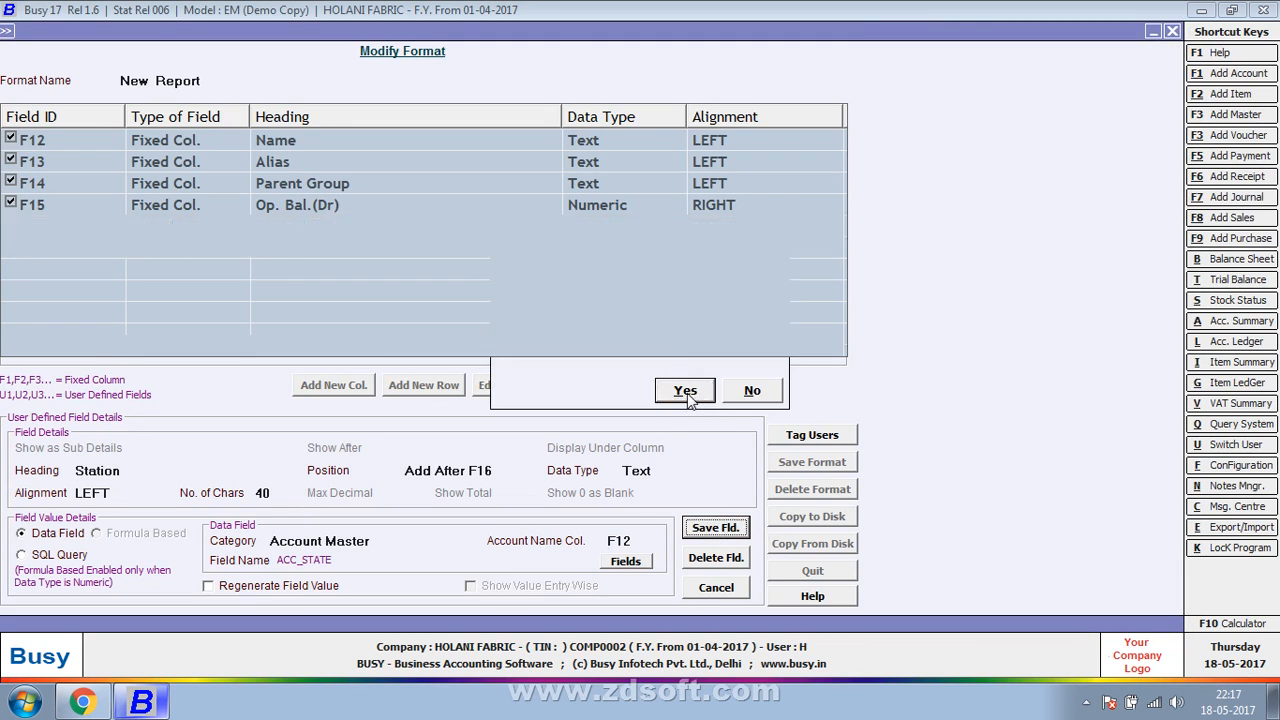
{"action": "left_click", "coordinate": [820, 462]}
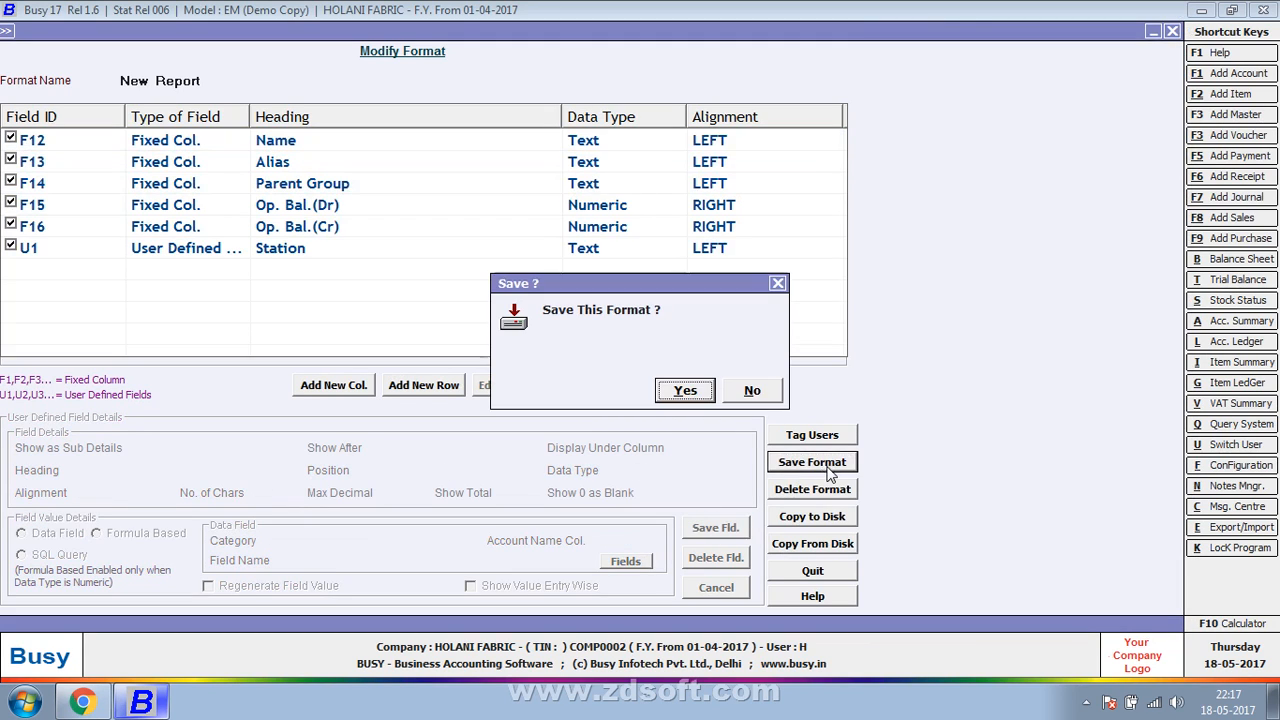
{"action": "left_click", "coordinate": [686, 391]}
{"action": "left_click", "coordinate": [751, 388]}
{"action": "key", "text": "Escape"}
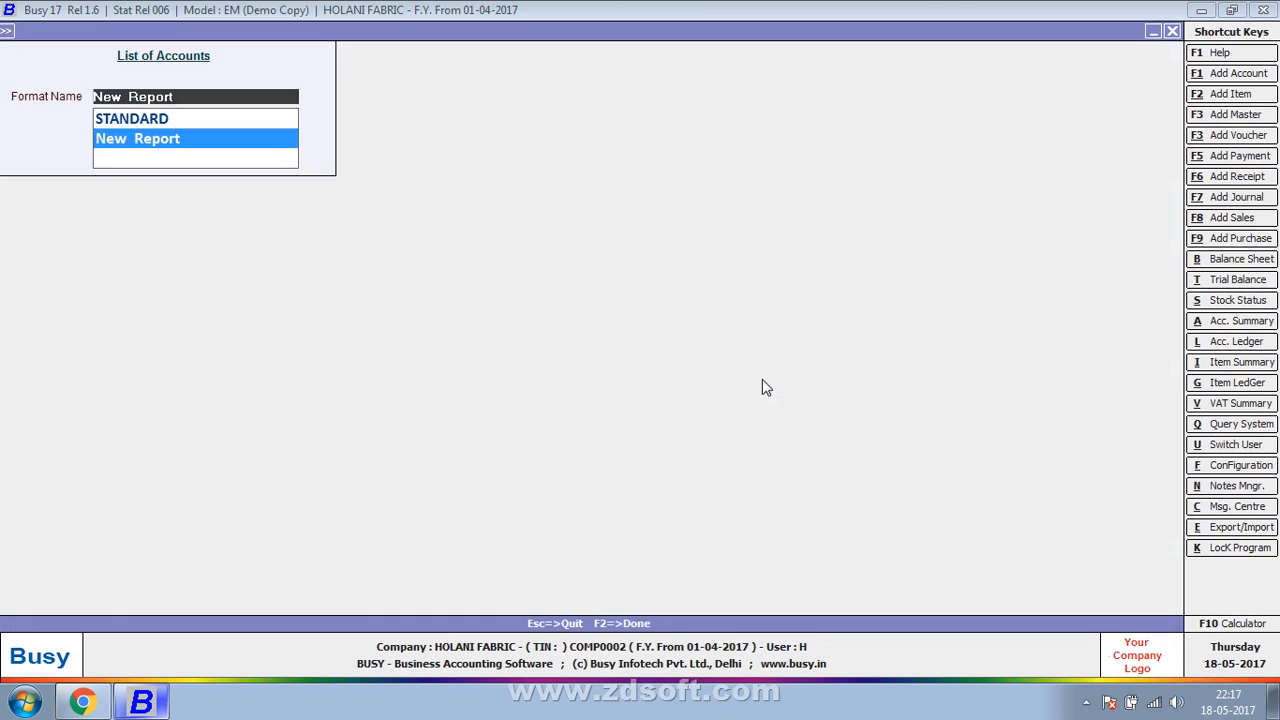
- Load the account list in the New Report format and examine the states in the Station column
{"action": "key", "text": "Return"}
{"action": "key", "text": "Return"}
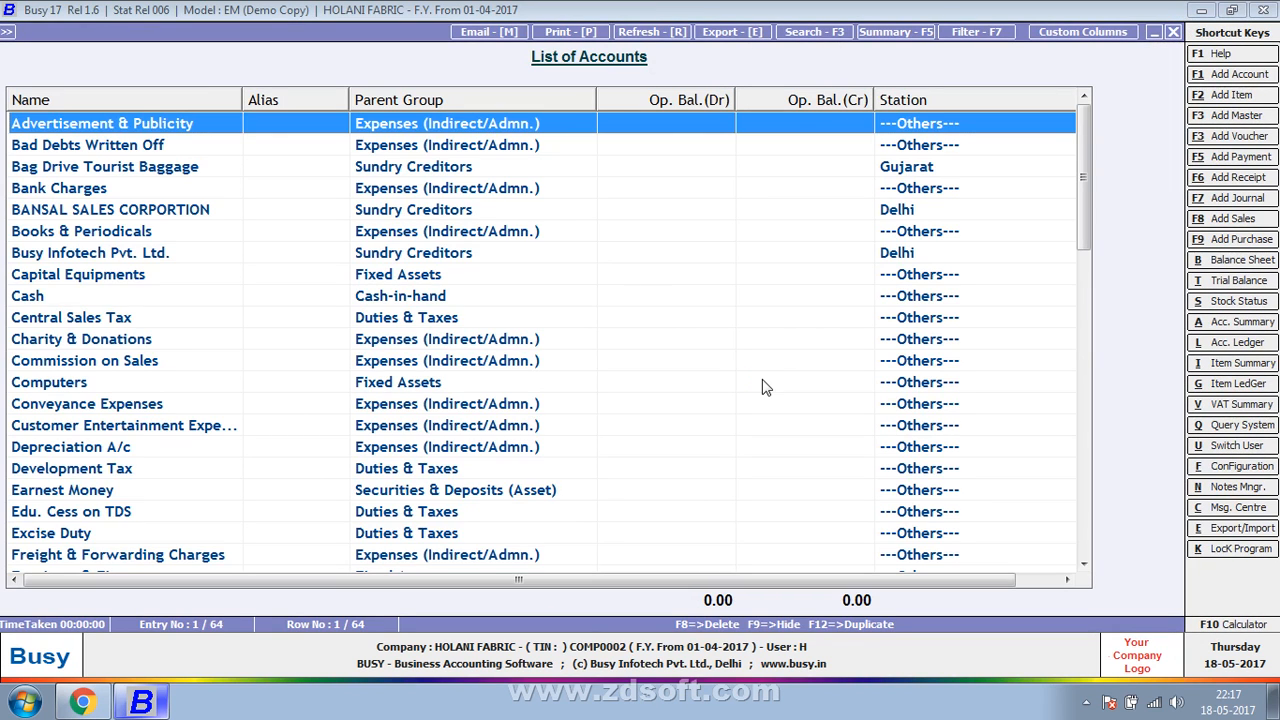
{"action": "key", "text": "Down"}
{"action": "key", "text": "Down"}
{"action": "key", "text": "Down"}
{"action": "key", "text": "Down"}
{"action": "key", "text": "Down"}
{"action": "key", "text": "Down"}
{"action": "key", "text": "Down"}
{"action": "key", "text": "Down"}
{"action": "key", "text": "Down"}
{"action": "key", "text": "Down"}
{"action": "key", "text": "Down"}
{"action": "key", "text": "Down"}
{"action": "key", "text": "Down"}
{"action": "key", "text": "Down"}
{"action": "key", "text": "Down"}
{"action": "key", "text": "Down"}
{"action": "key", "text": "Down"}
{"action": "key", "text": "Down"}
{"action": "key", "text": "Down"}
{"action": "key", "text": "Down"}
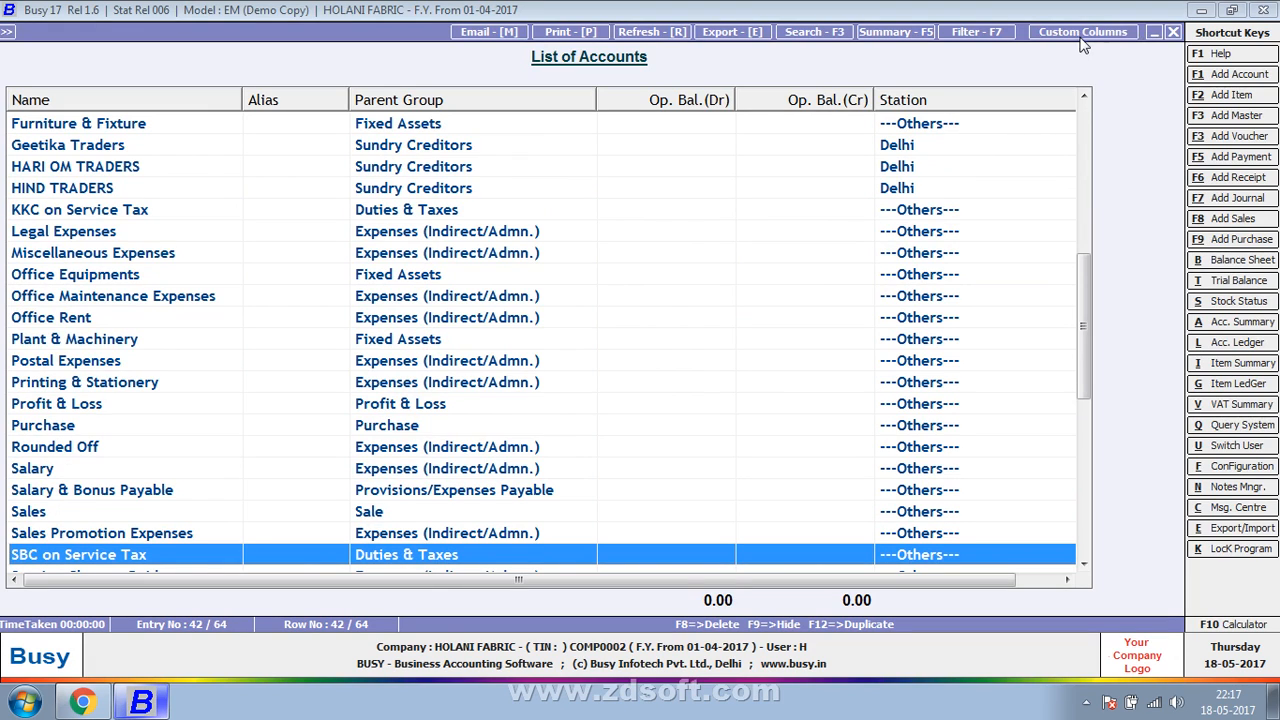
- Set up a single filter on the Station field with the = operator
{"action": "left_click", "coordinate": [962, 33]}
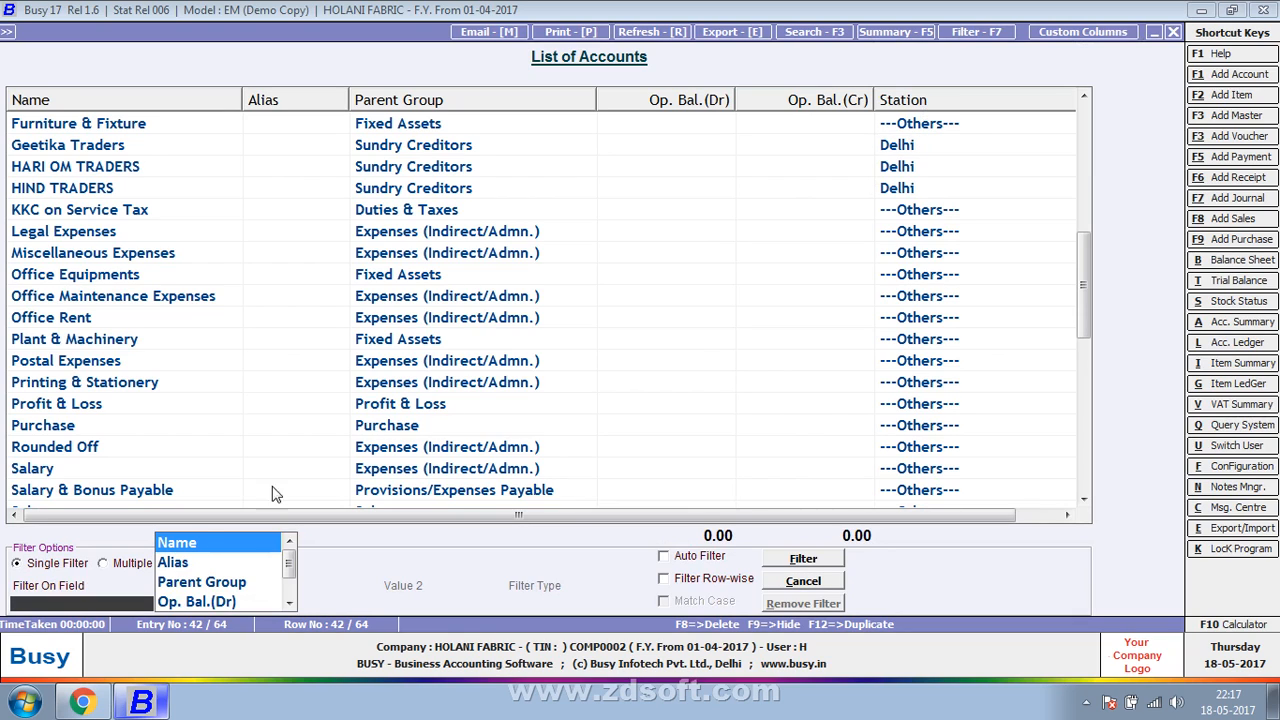
{"action": "left_click_drag", "start_coordinate": [290, 566], "coordinate": [292, 585]}
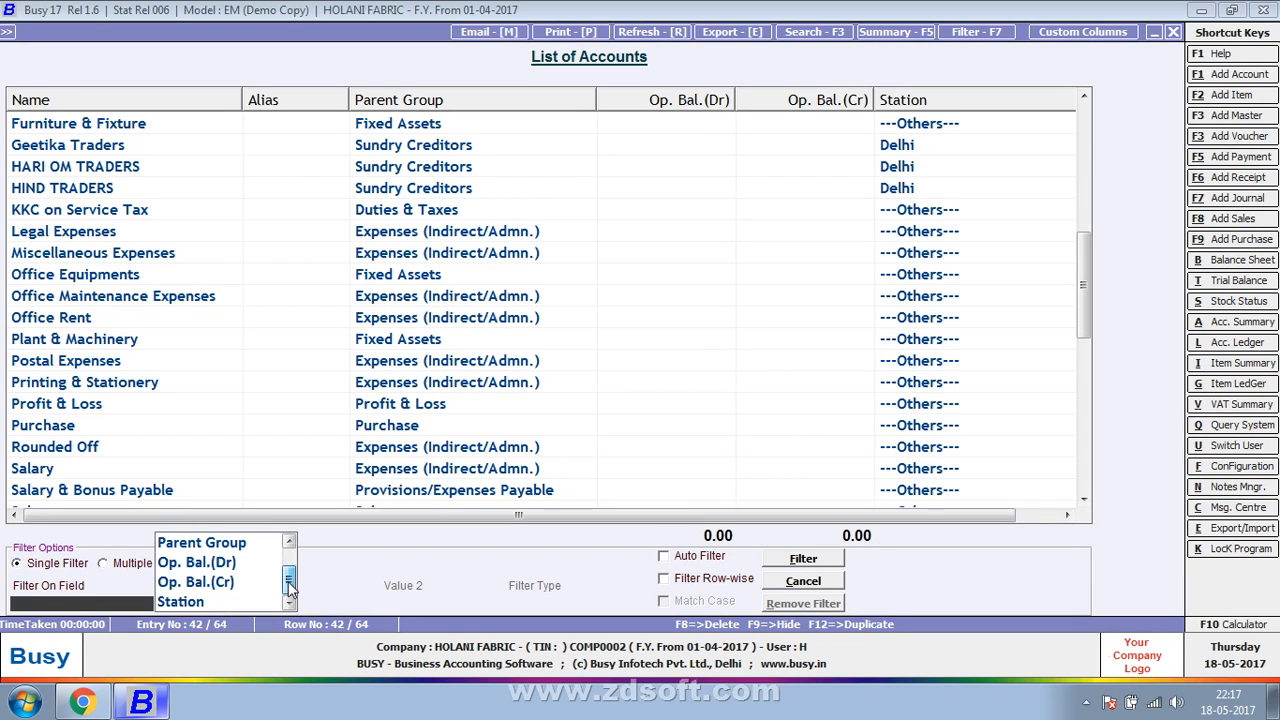
{"action": "left_click", "coordinate": [185, 602]}
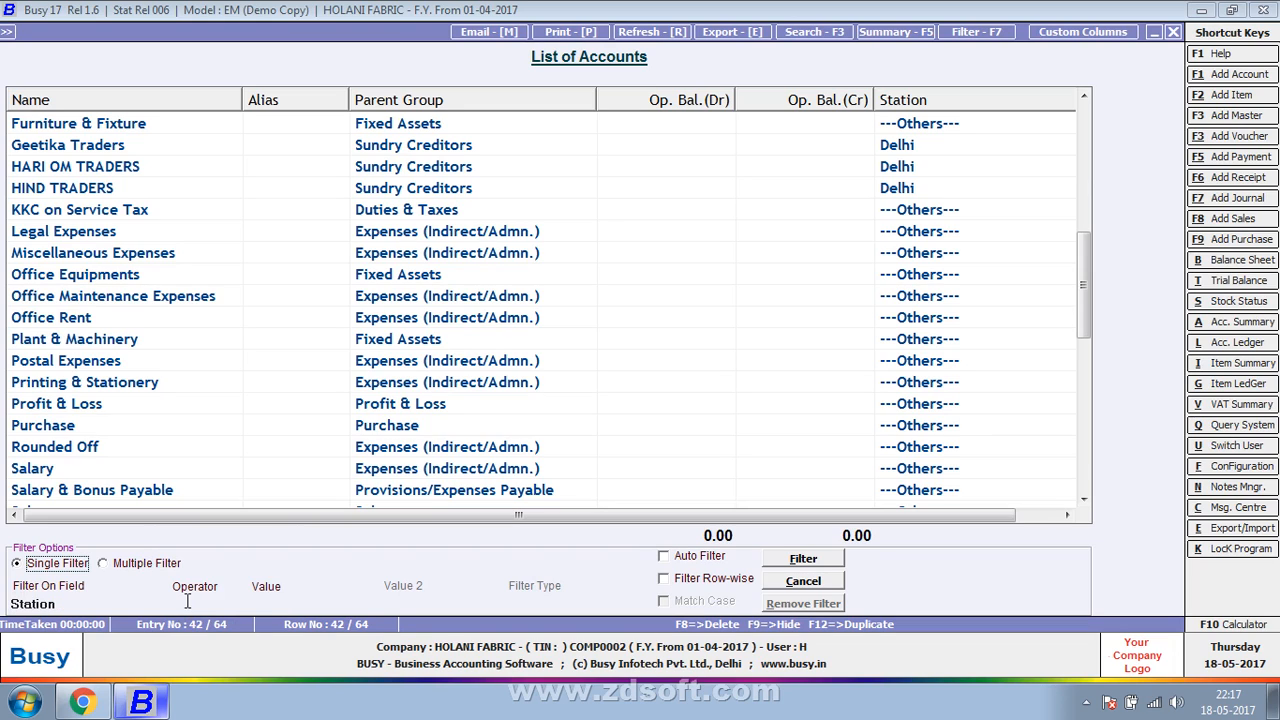
{"action": "left_click", "coordinate": [243, 588]}
{"action": "left_click", "coordinate": [274, 602]}
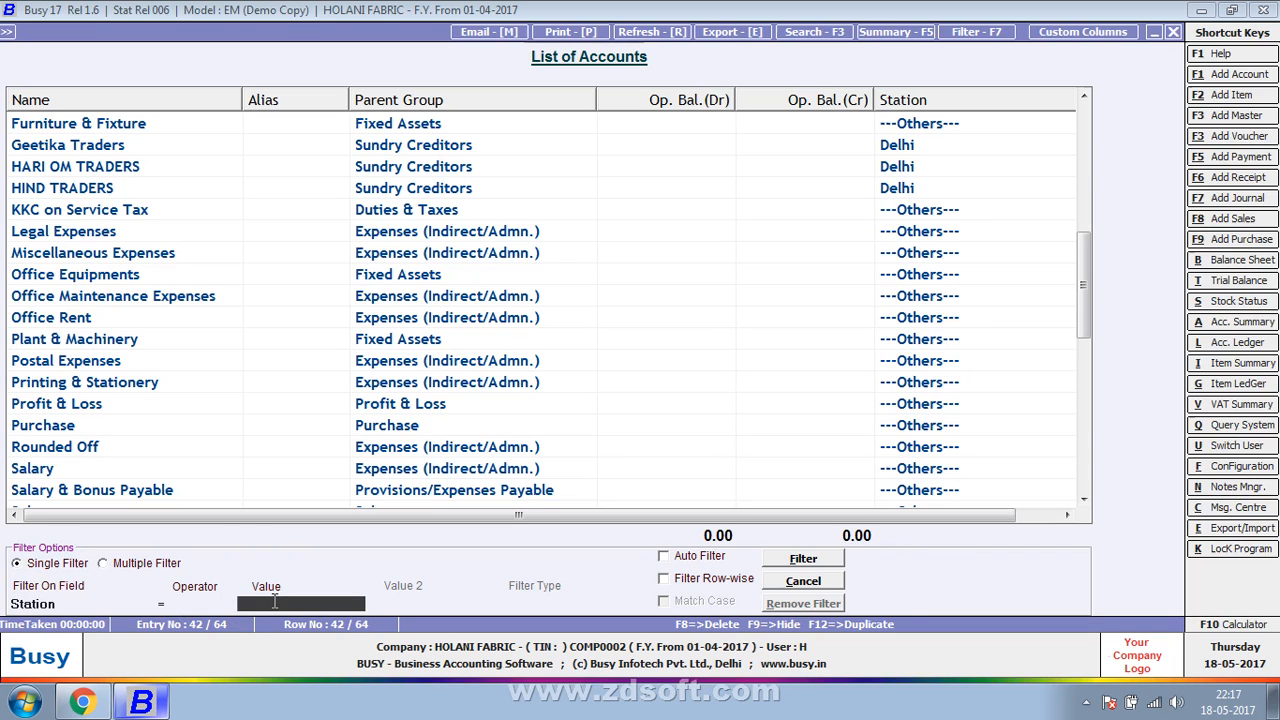
- Set the filter value to Delhi, enable row-wise filtering, and apply the filter to the account list
{"action": "type", "text": "delhi"}
{"action": "key", "text": "Return"}
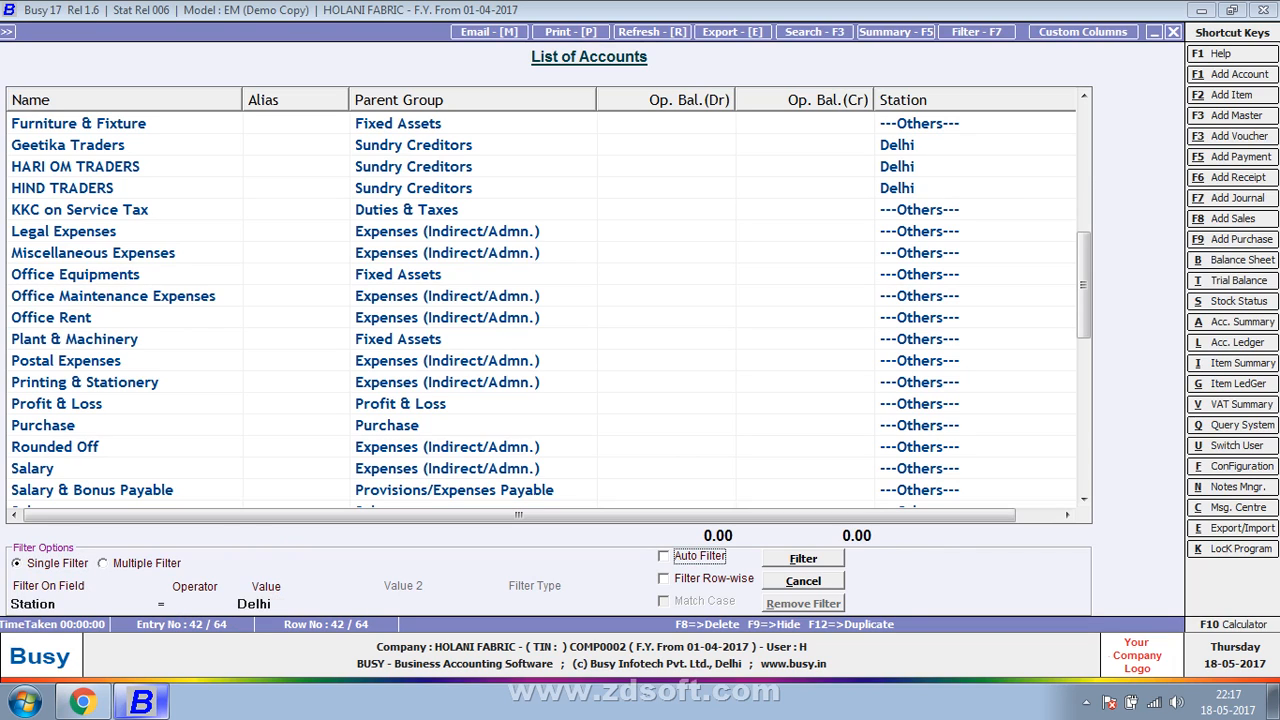
{"action": "key", "text": "Tab"}
{"action": "key", "text": "space"}
{"action": "key", "text": "Tab"}
{"action": "key", "text": "Return"}
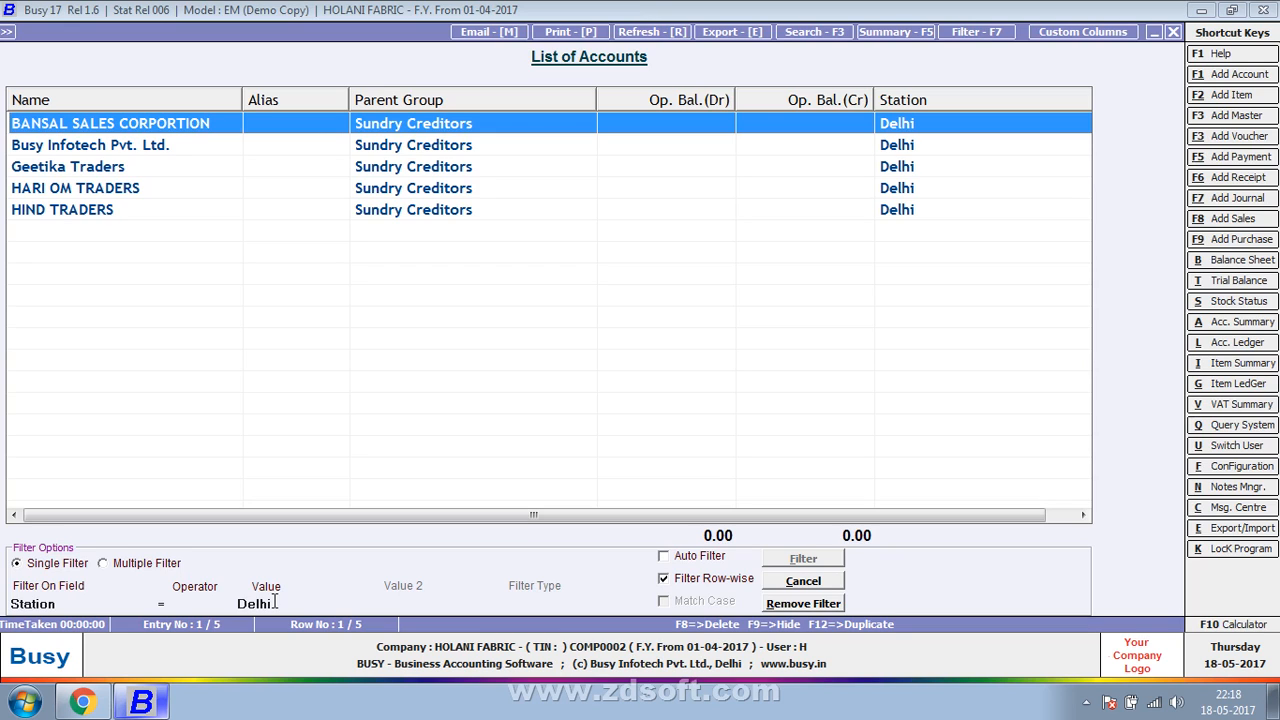
- Change the state of the BANSAL SALES CORPORTION account to Gujarat and save the account
{"action": "key", "text": "Return"}
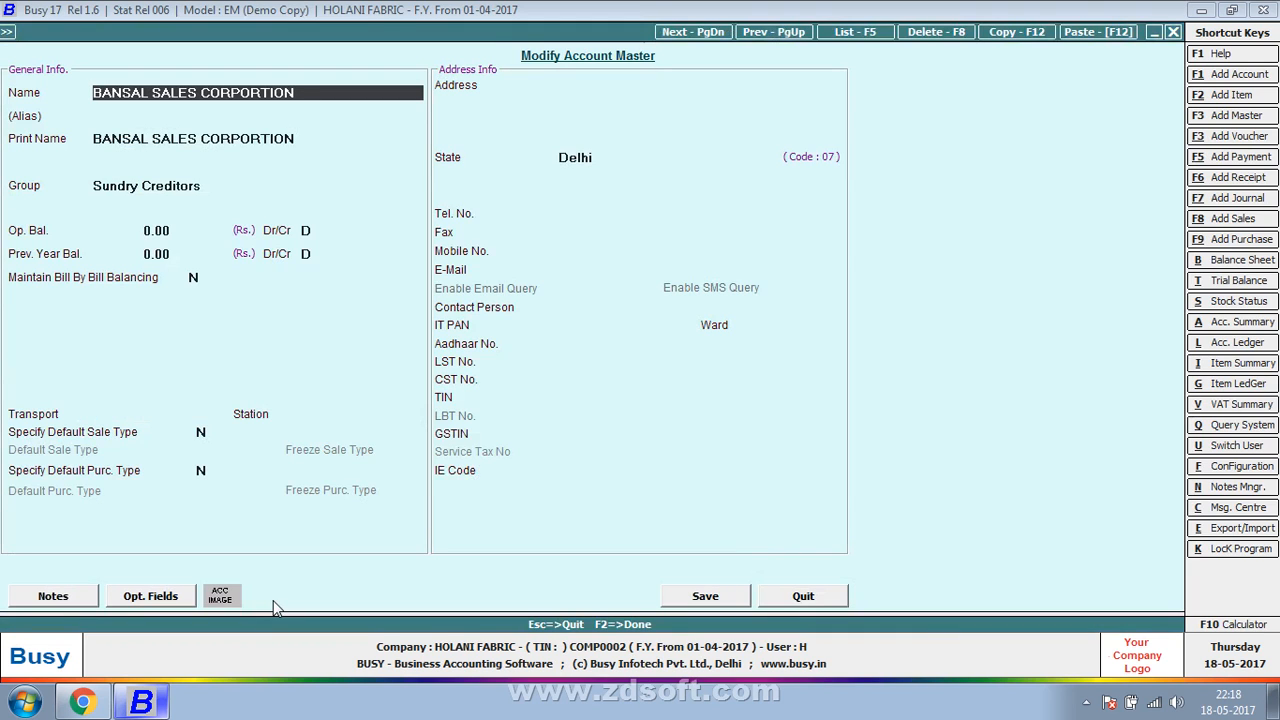
{"action": "left_click", "coordinate": [674, 146]}
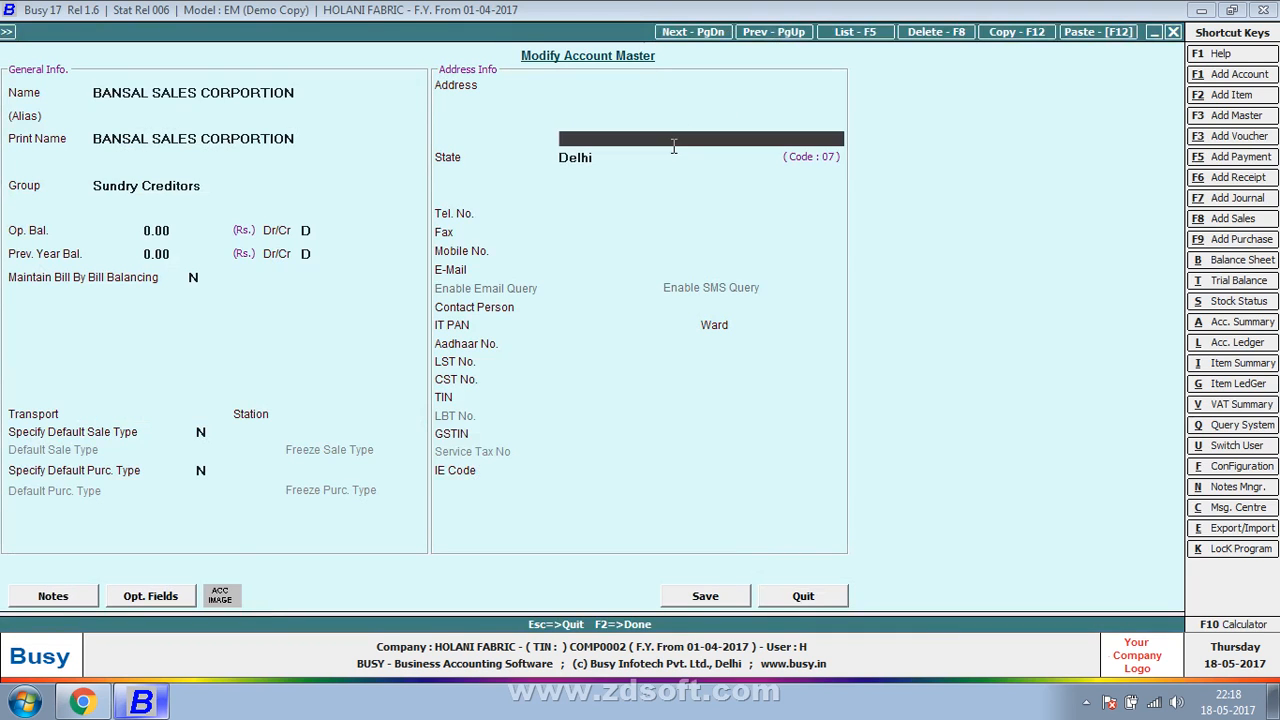
{"action": "left_click", "coordinate": [642, 160]}
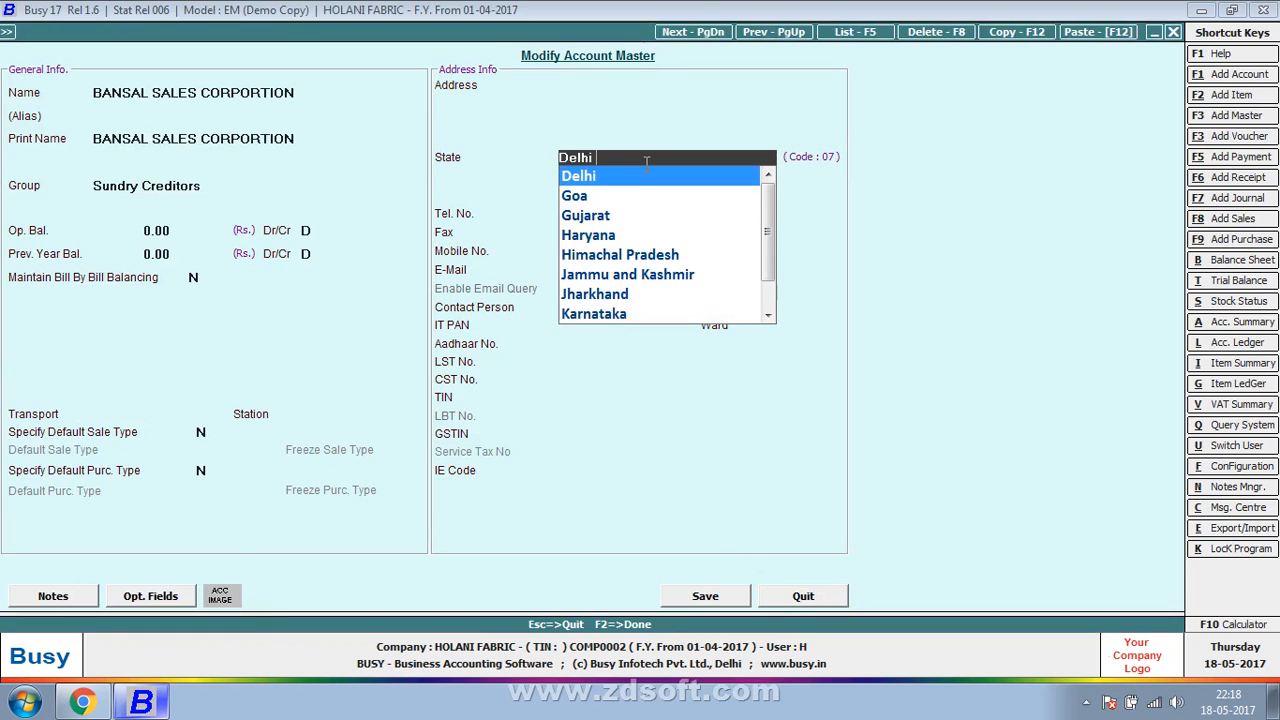
{"action": "key", "text": "BackSpace"}
{"action": "key", "text": "BackSpace"}
{"action": "key", "text": "BackSpace"}
{"action": "key", "text": "BackSpace"}
{"action": "key", "text": "BackSpace"}
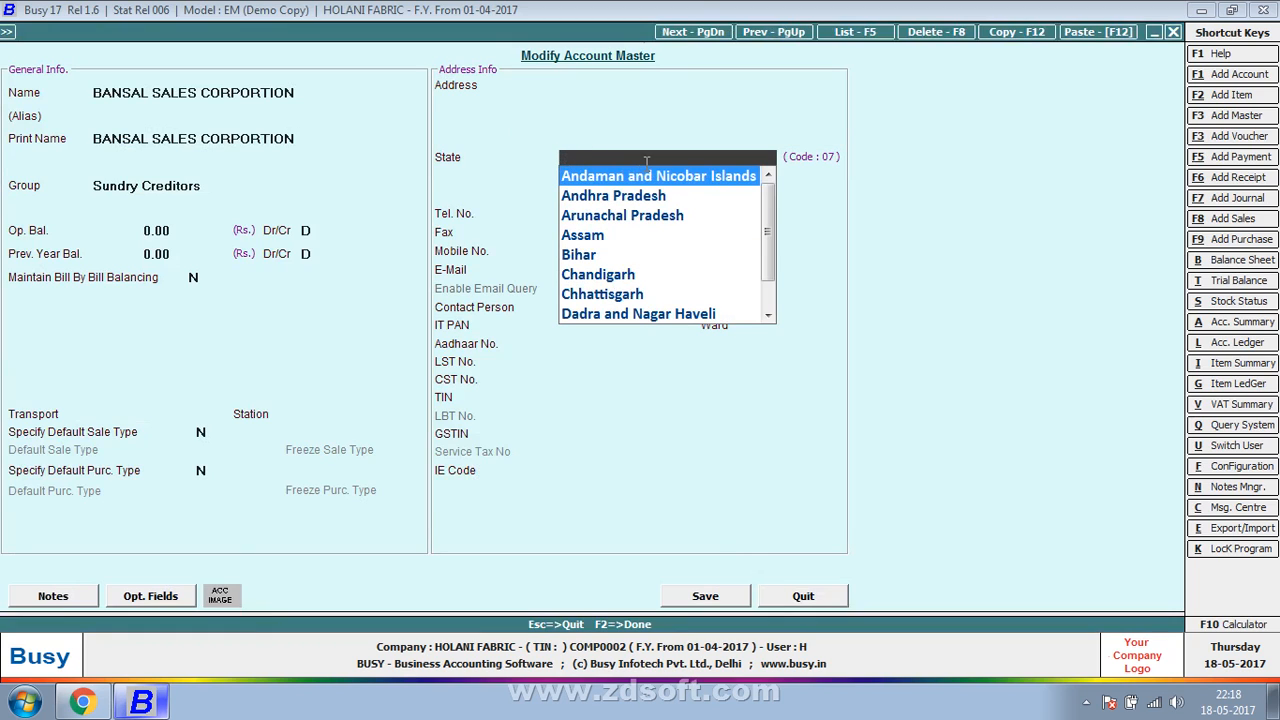
{"action": "type", "text": "gu"}
{"action": "key", "text": "Return"}
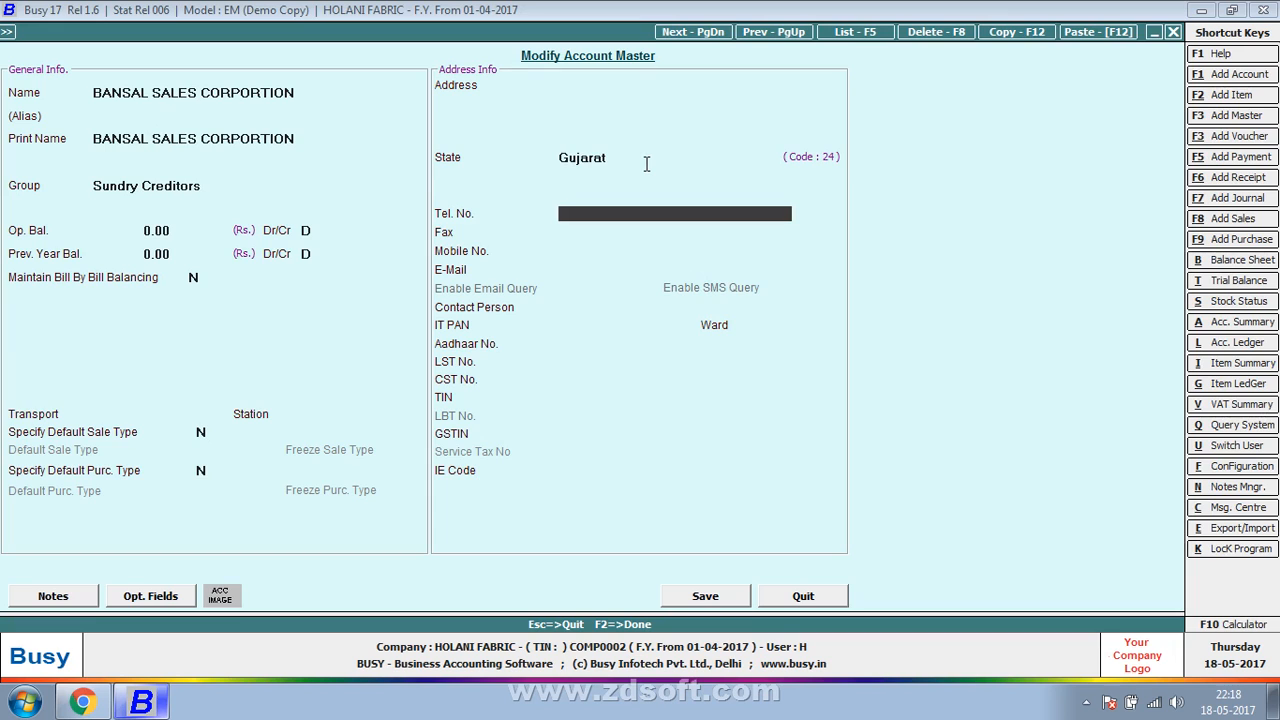
{"action": "key", "text": "F2"}
{"action": "key", "text": "Return"}
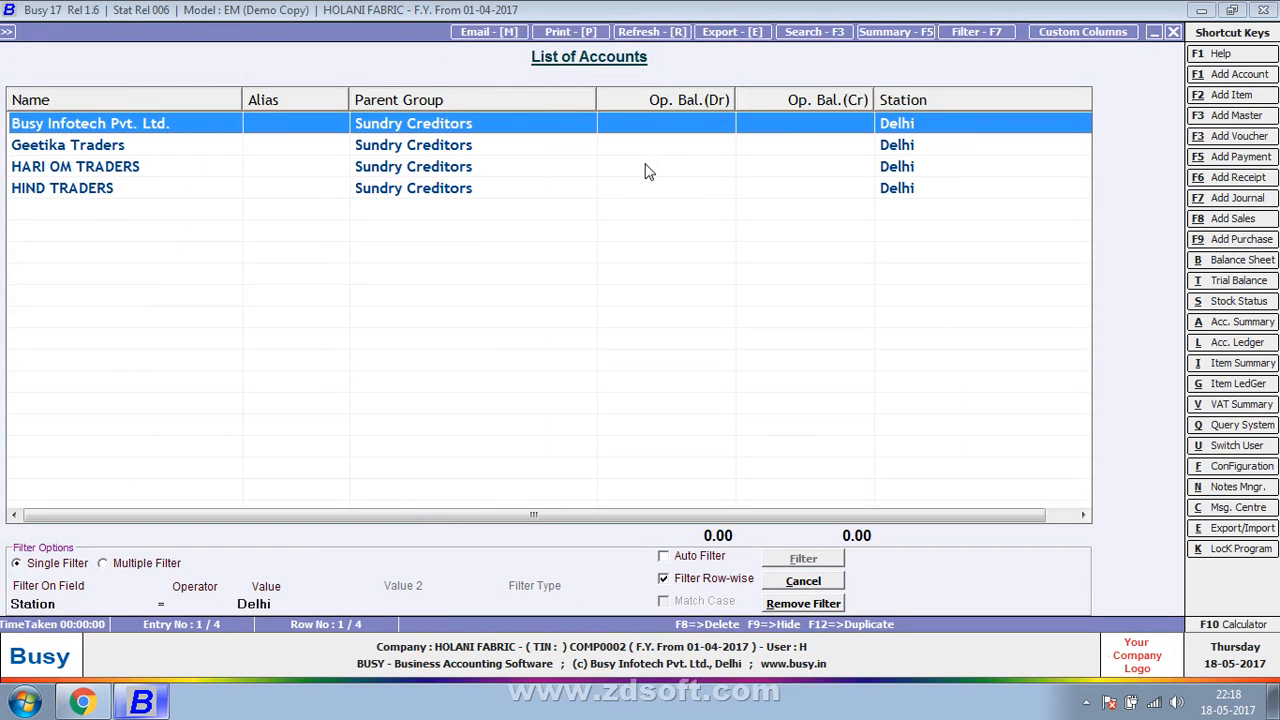
- Switch the account list to multiple filters and base the first condition on the Station field with the = operator
{"action": "left_click", "coordinate": [167, 565]}
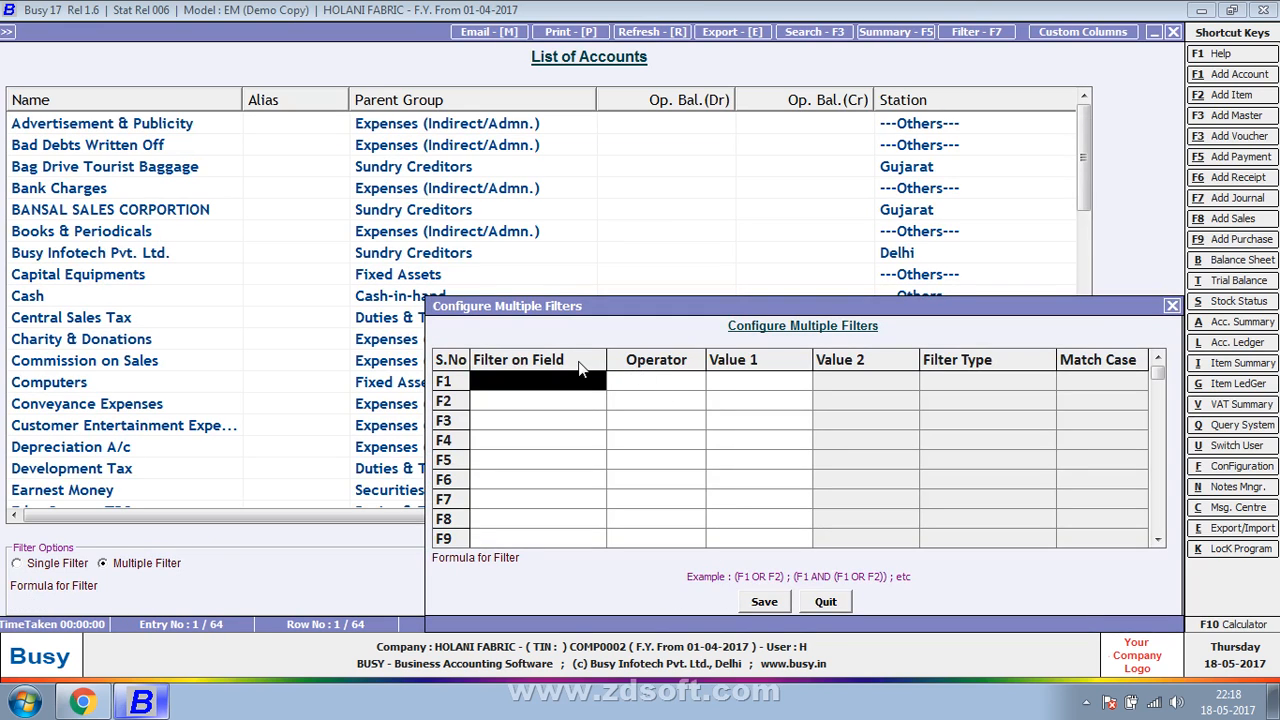
{"action": "key", "text": "Return"}
{"action": "key", "text": "Down"}
{"action": "key", "text": "Down"}
{"action": "key", "text": "Down"}
{"action": "key", "text": "Down"}
{"action": "key", "text": "Down"}
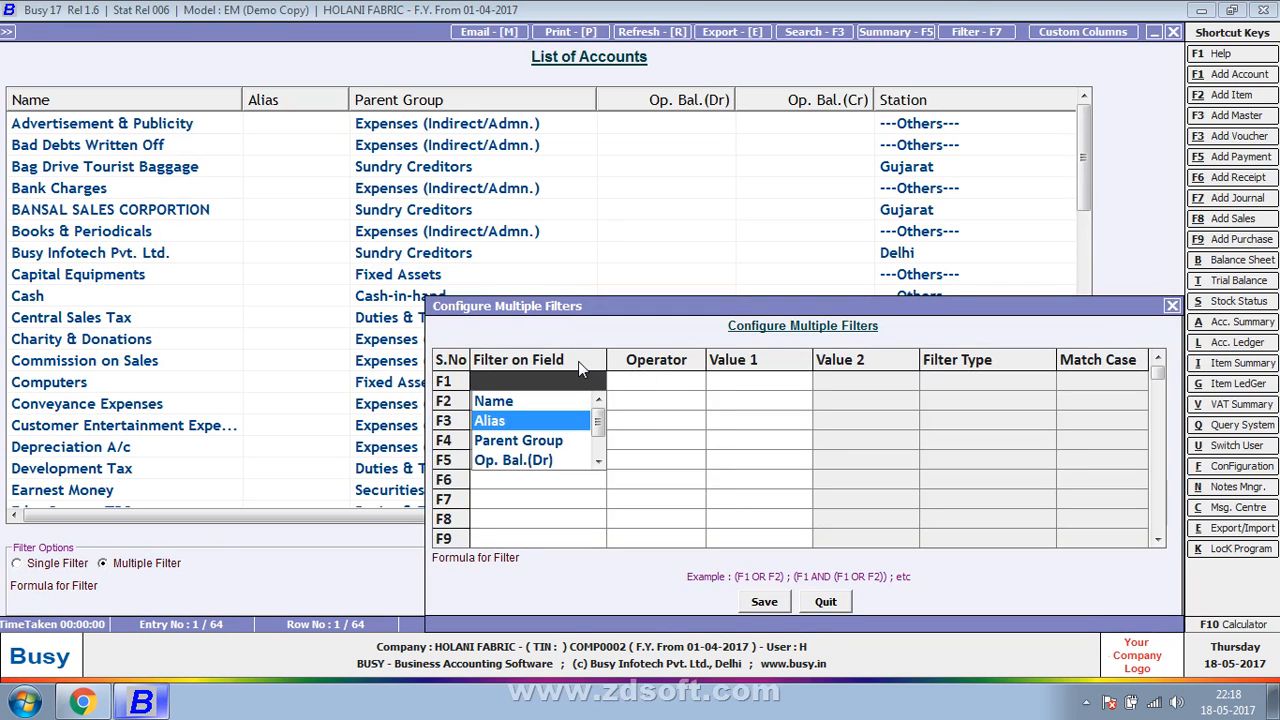
{"action": "key", "text": "Return"}
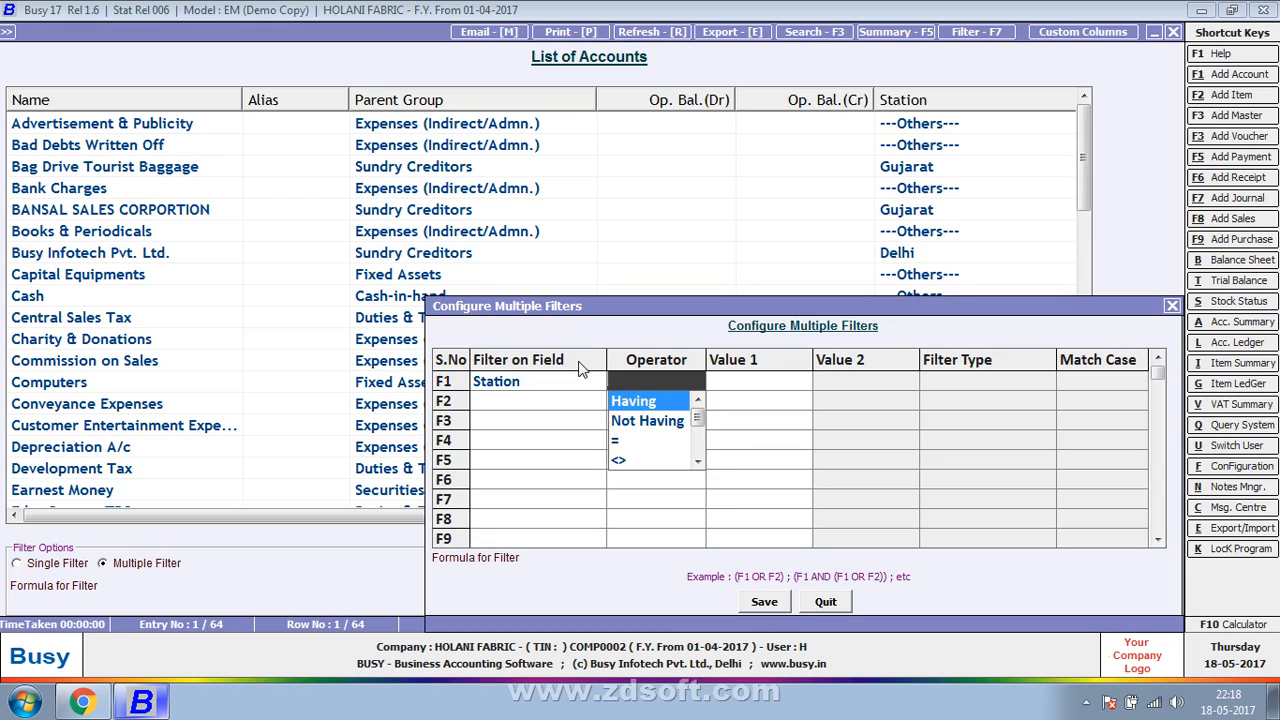
{"action": "key", "text": "Down"}
{"action": "key", "text": "Down"}
{"action": "key", "text": "Return"}
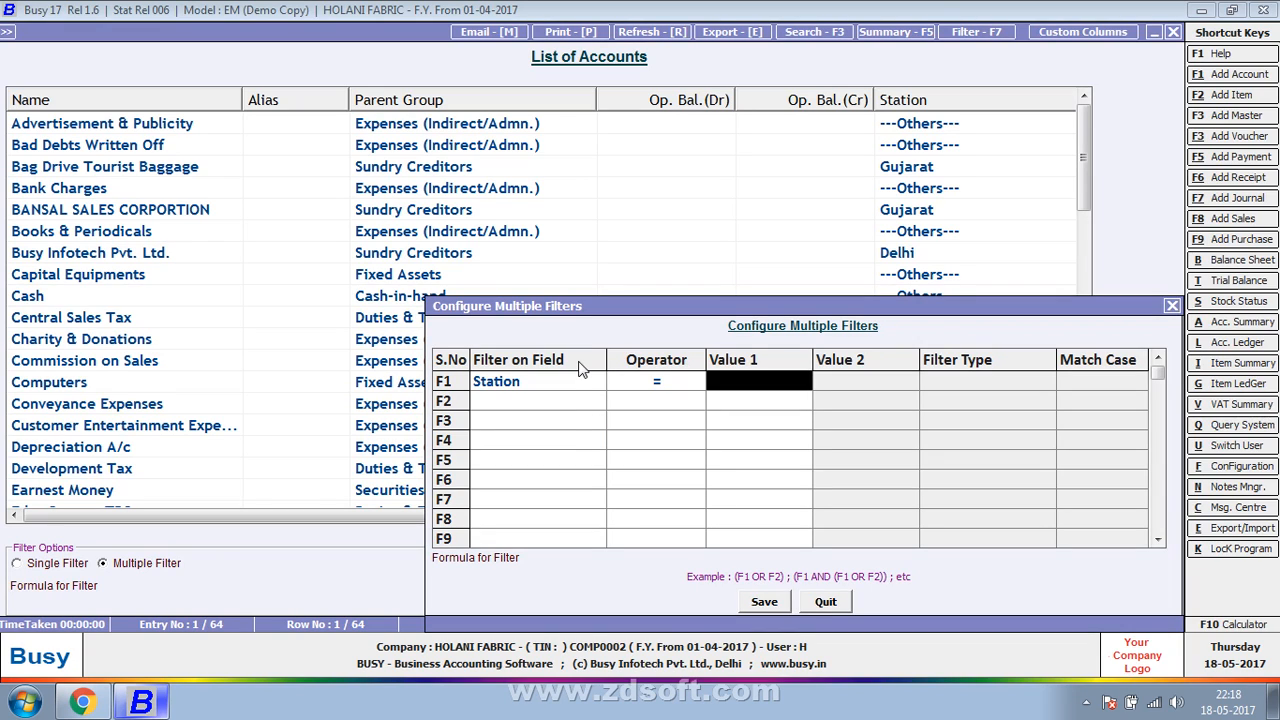
- Set the first filter condition's value to Delhi
{"action": "type", "text": "dek"}
{"action": "key", "text": "BackSpace"}
{"action": "type", "text": "l"}
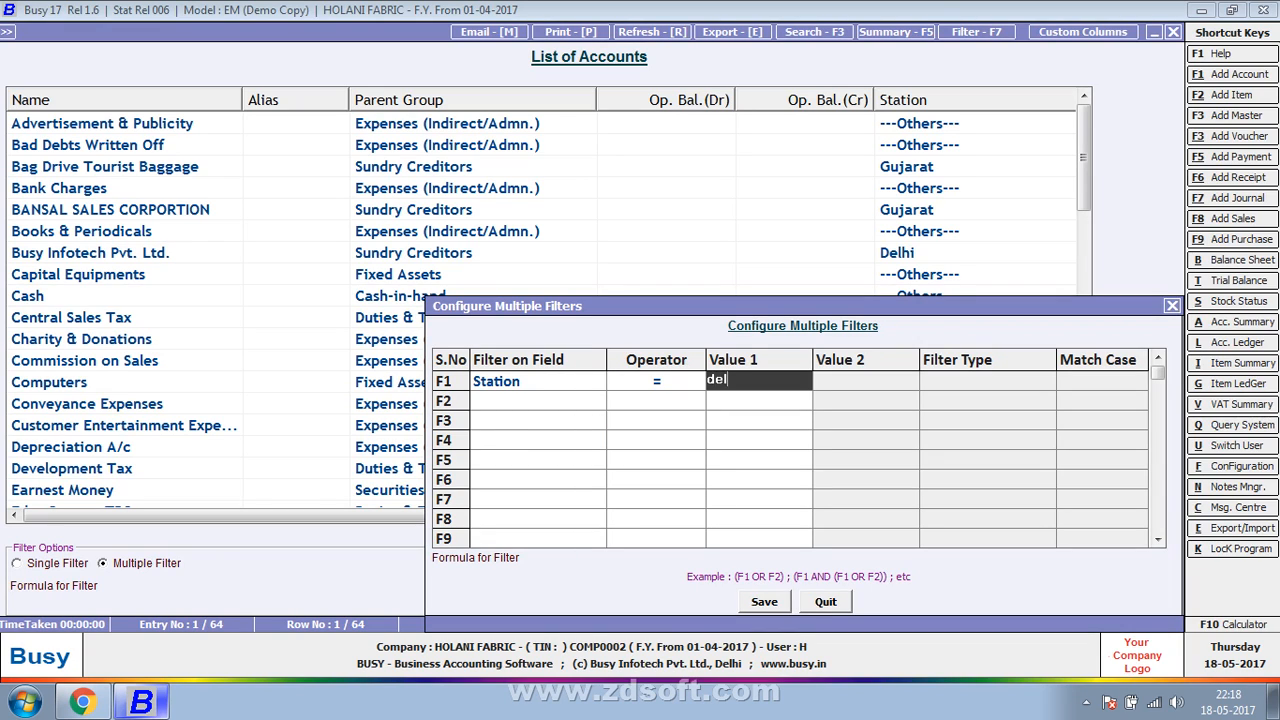
{"action": "type", "text": "hi4"}
{"action": "key", "text": "BackSpace"}
{"action": "key", "text": "Return"}
- Add a second filter condition for the Station field equal to Gujarat
{"action": "key", "text": "Down"}
{"action": "key", "text": "Down"}
{"action": "key", "text": "Down"}
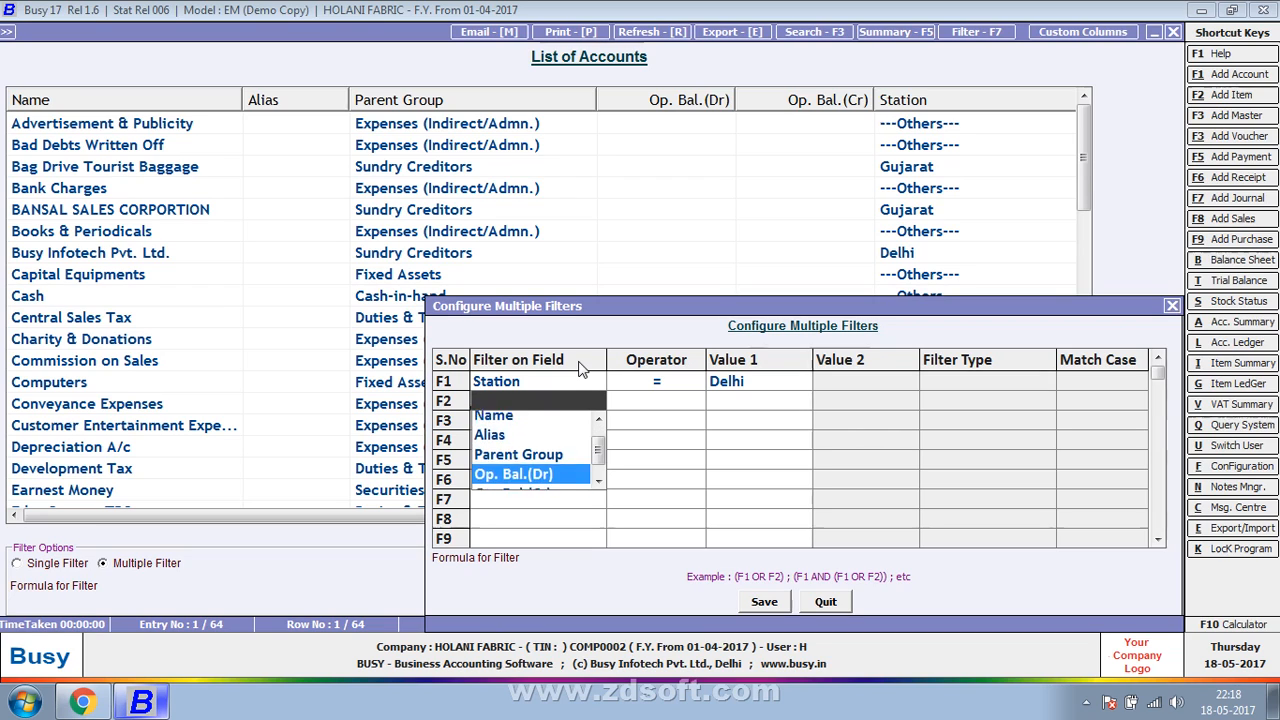
{"action": "key", "text": "Down"}
{"action": "key", "text": "Down"}
{"action": "key", "text": "Return"}
{"action": "key", "text": "Down"}
{"action": "key", "text": "Down"}
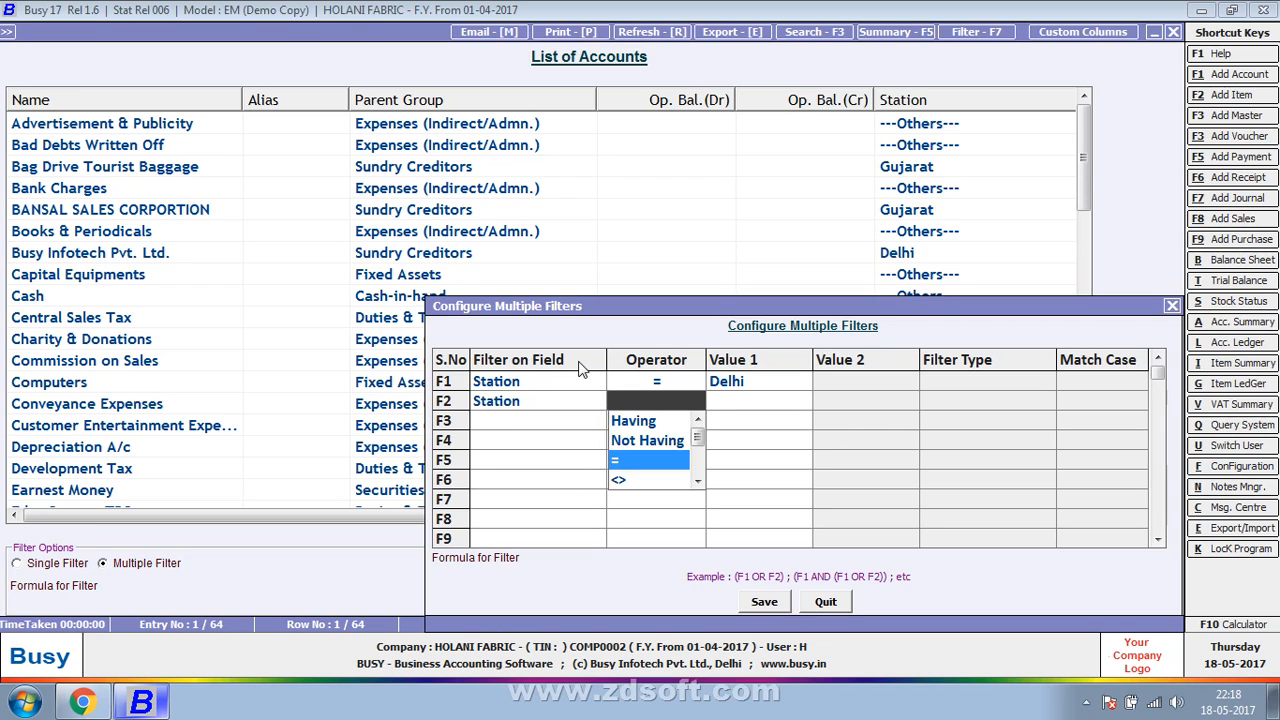
{"action": "key", "text": "Return"}
{"action": "type", "text": "gur"}
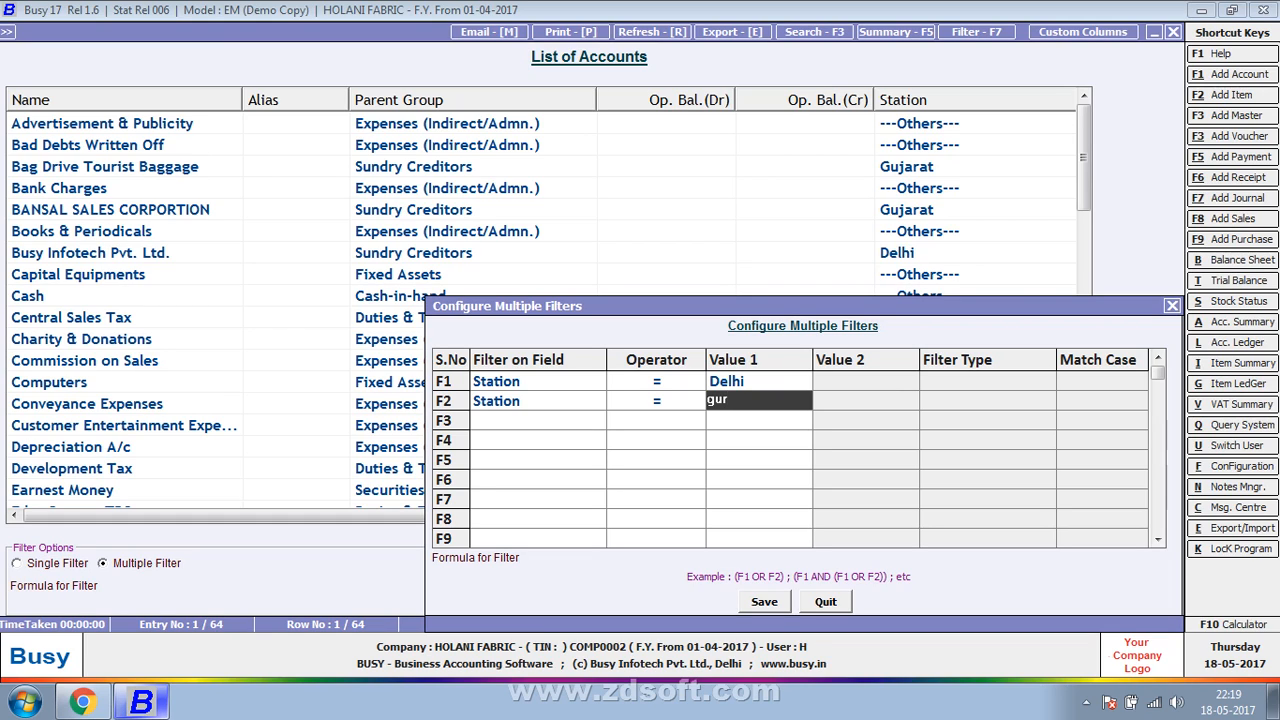
{"action": "key", "text": "BackSpace"}
{"action": "type", "text": "jarat"}
{"action": "key", "text": "Return"}
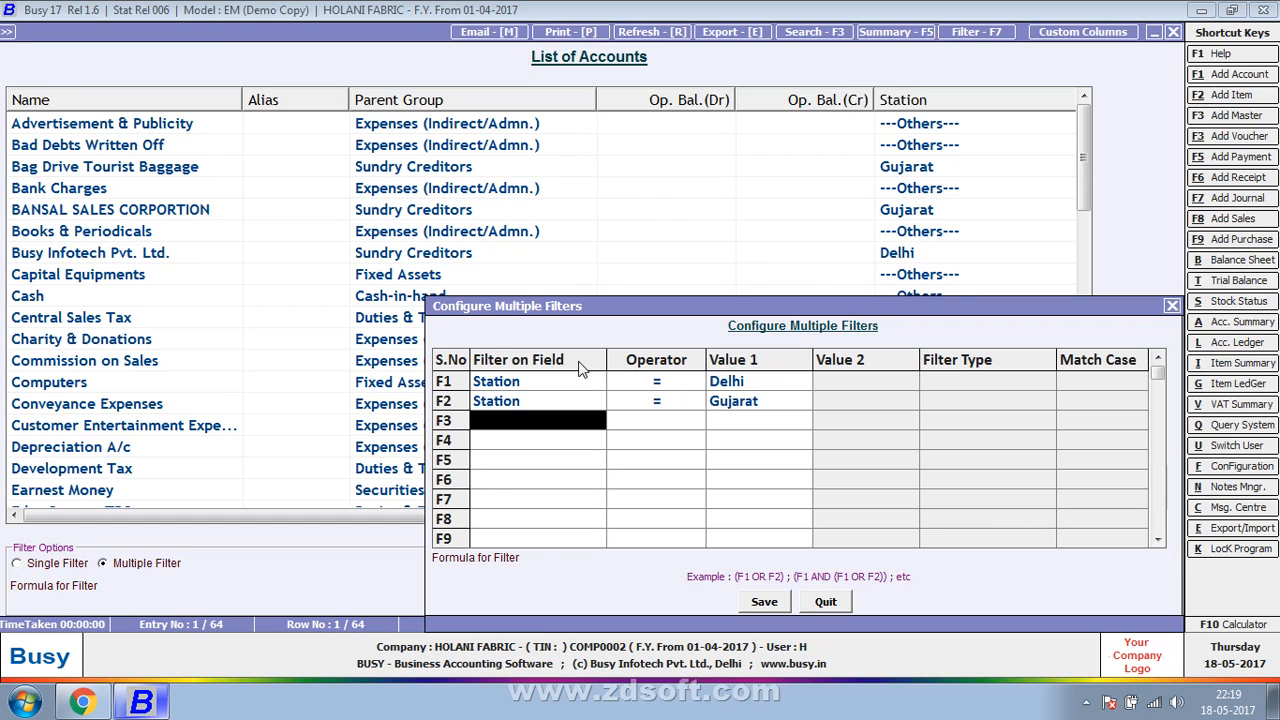
- Try filtering the account list with the formula F1 AND F2, and cancel the filter
{"action": "key", "text": "Return"}
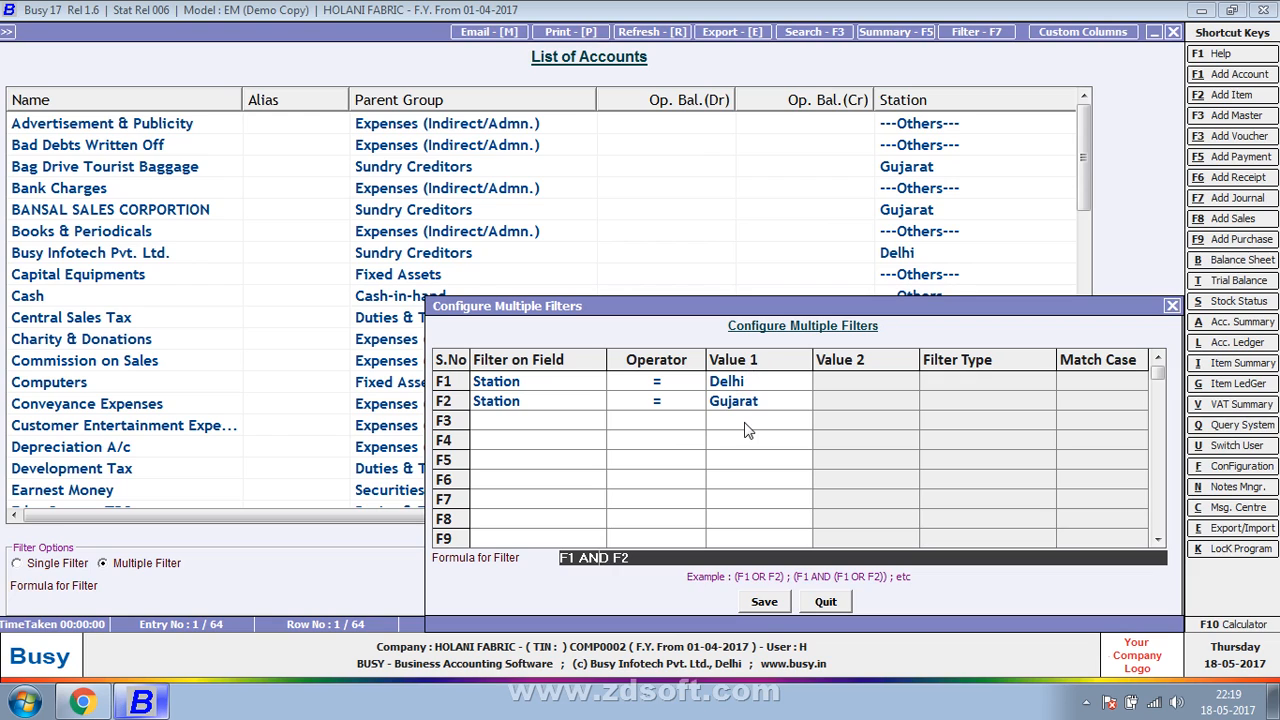
{"action": "left_click", "coordinate": [765, 604]}
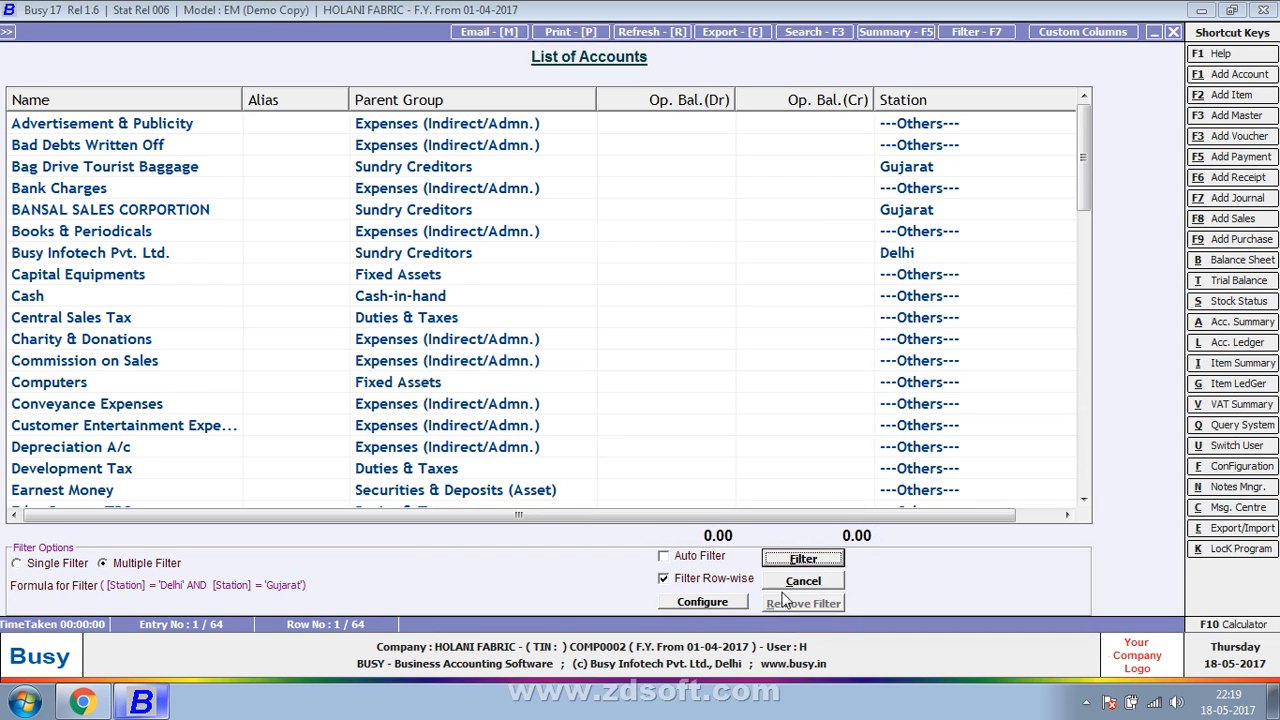
{"action": "left_click", "coordinate": [802, 562]}
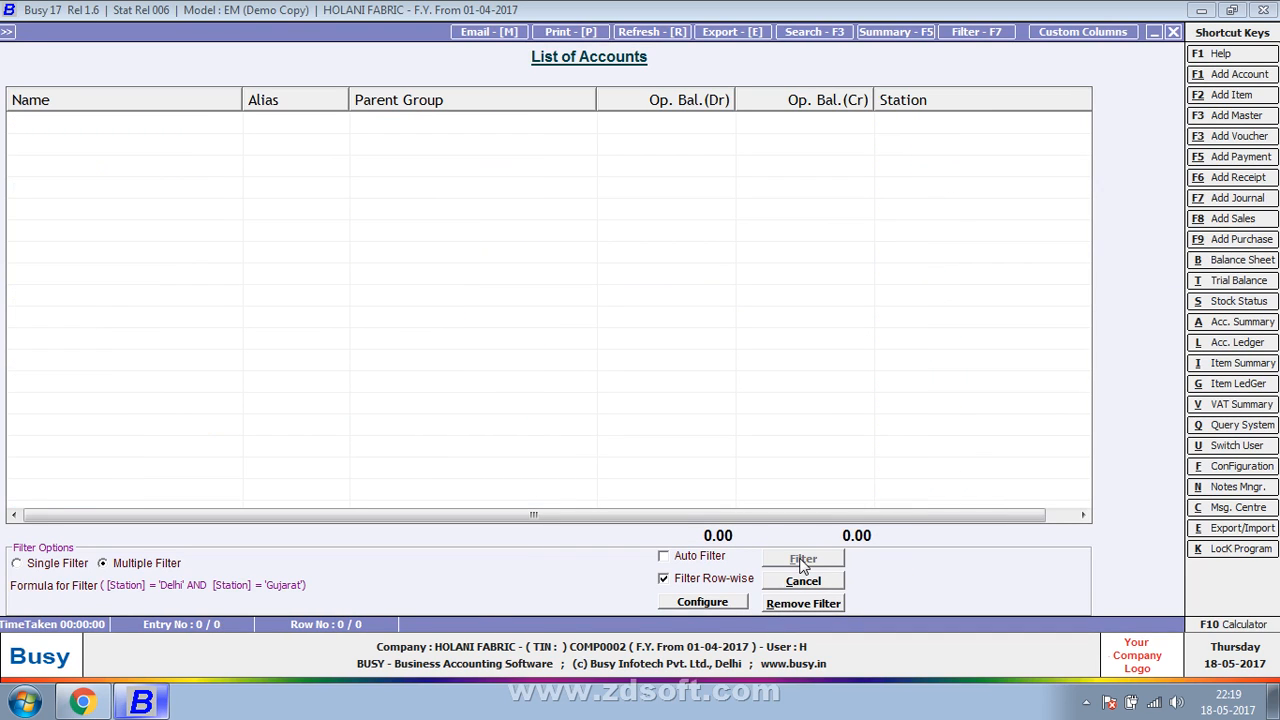
{"action": "left_click", "coordinate": [785, 587]}
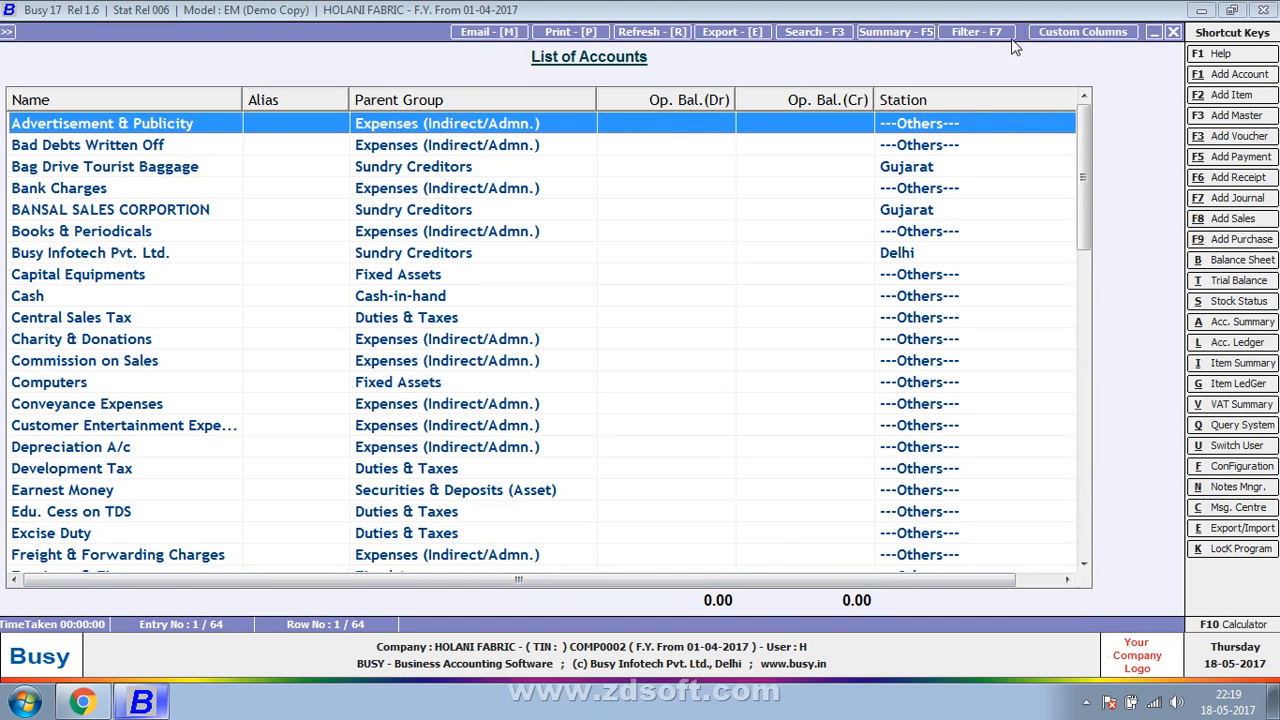
- Change the filter formula to (F1 OR F2), save it, and apply the filter to the account list
{"action": "left_click", "coordinate": [975, 32]}
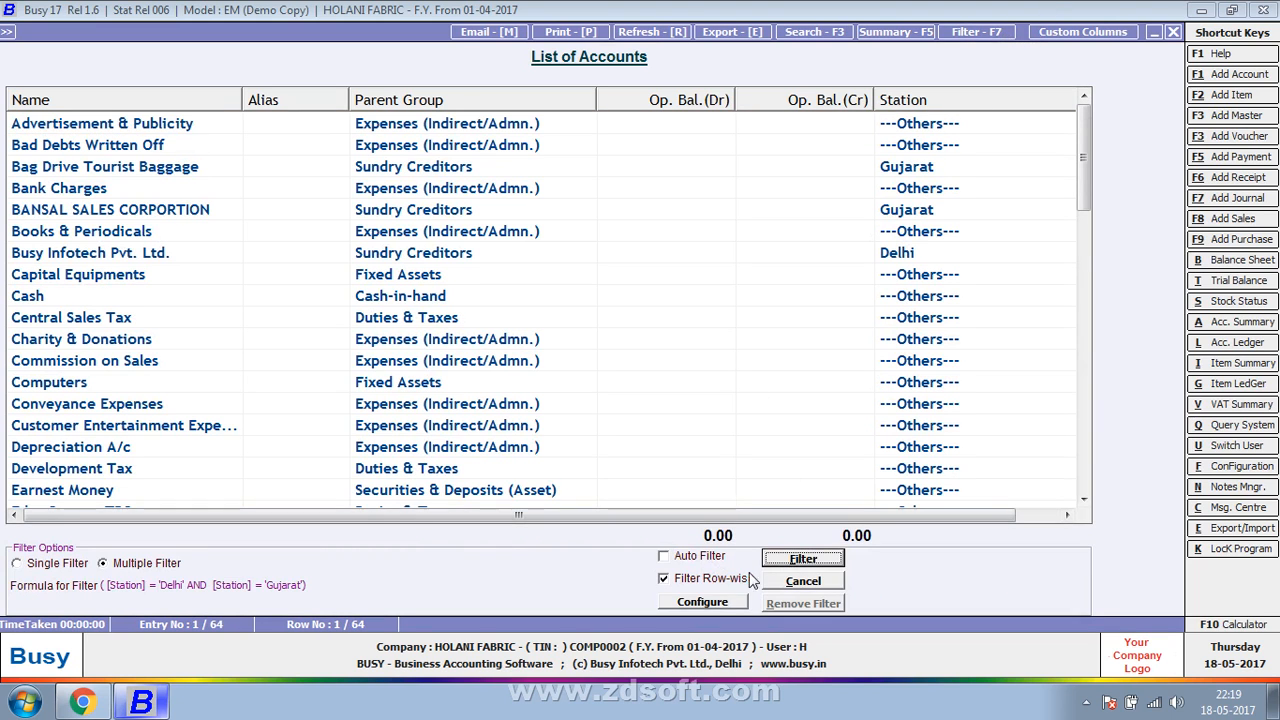
{"action": "left_click", "coordinate": [726, 604]}
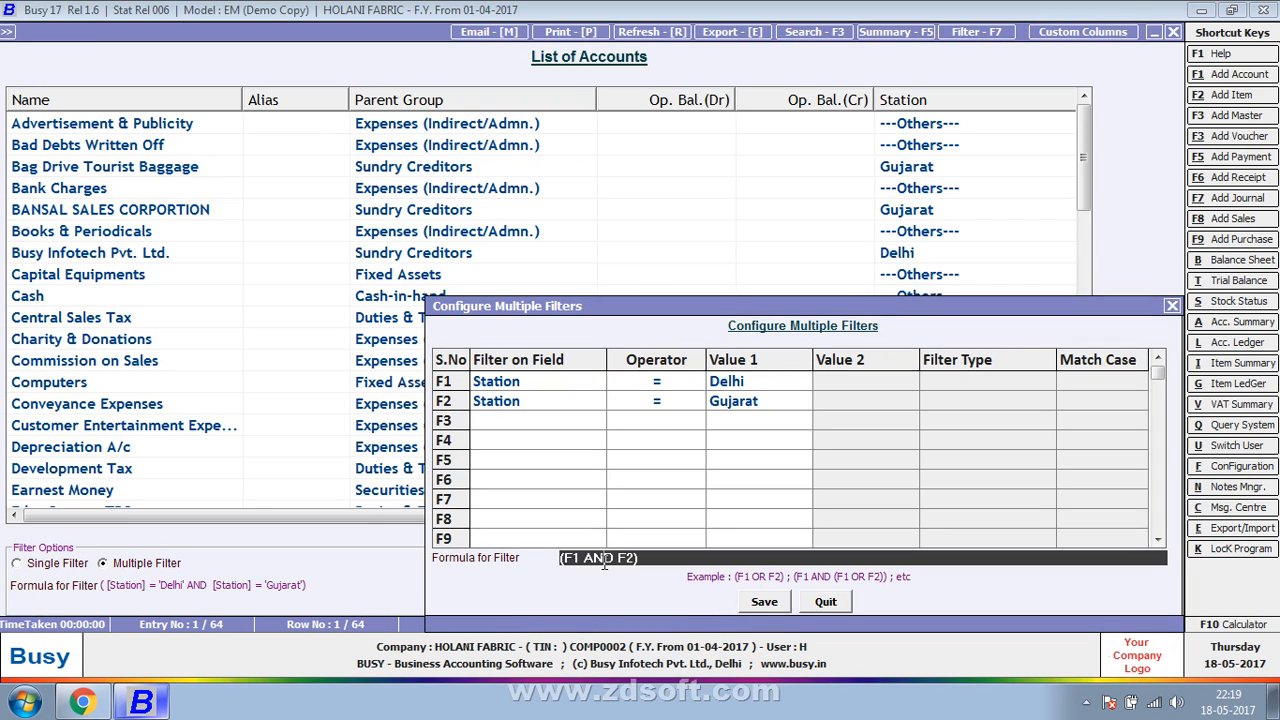
{"action": "double_click", "coordinate": [600, 558]}
{"action": "type", "text": "or"}
{"action": "left_click", "coordinate": [764, 601]}
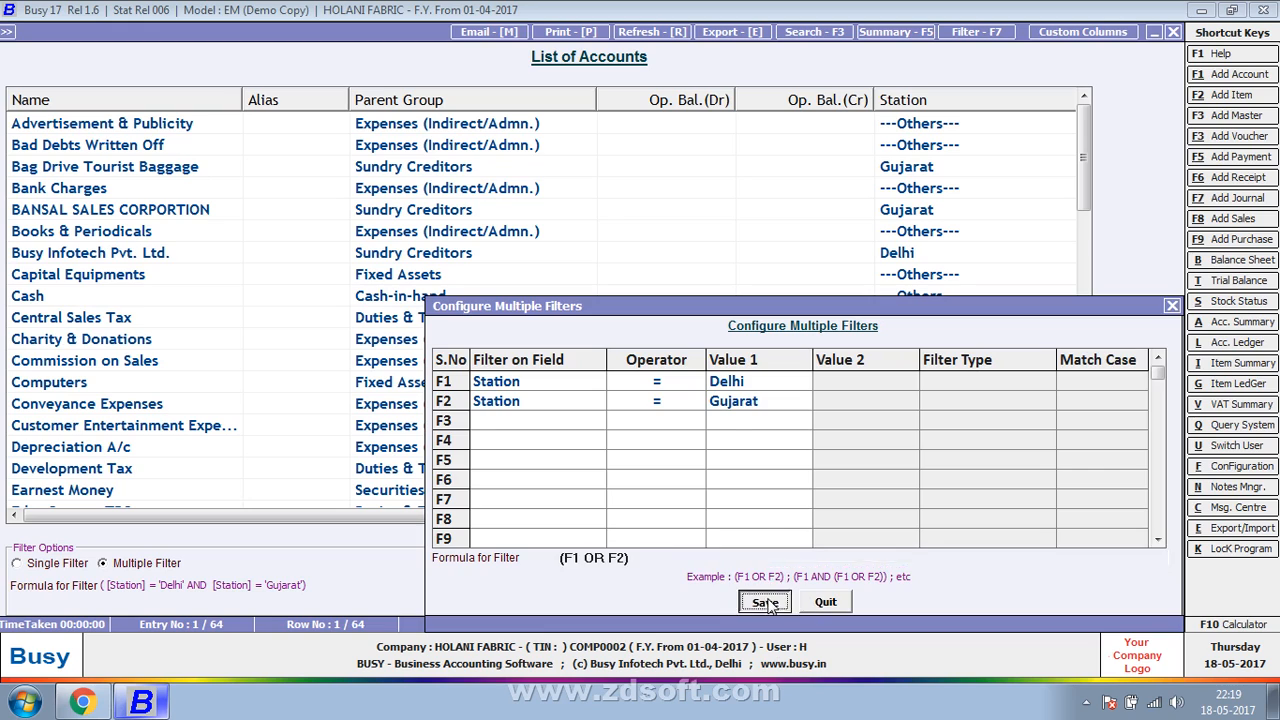
{"action": "left_click", "coordinate": [802, 559]}
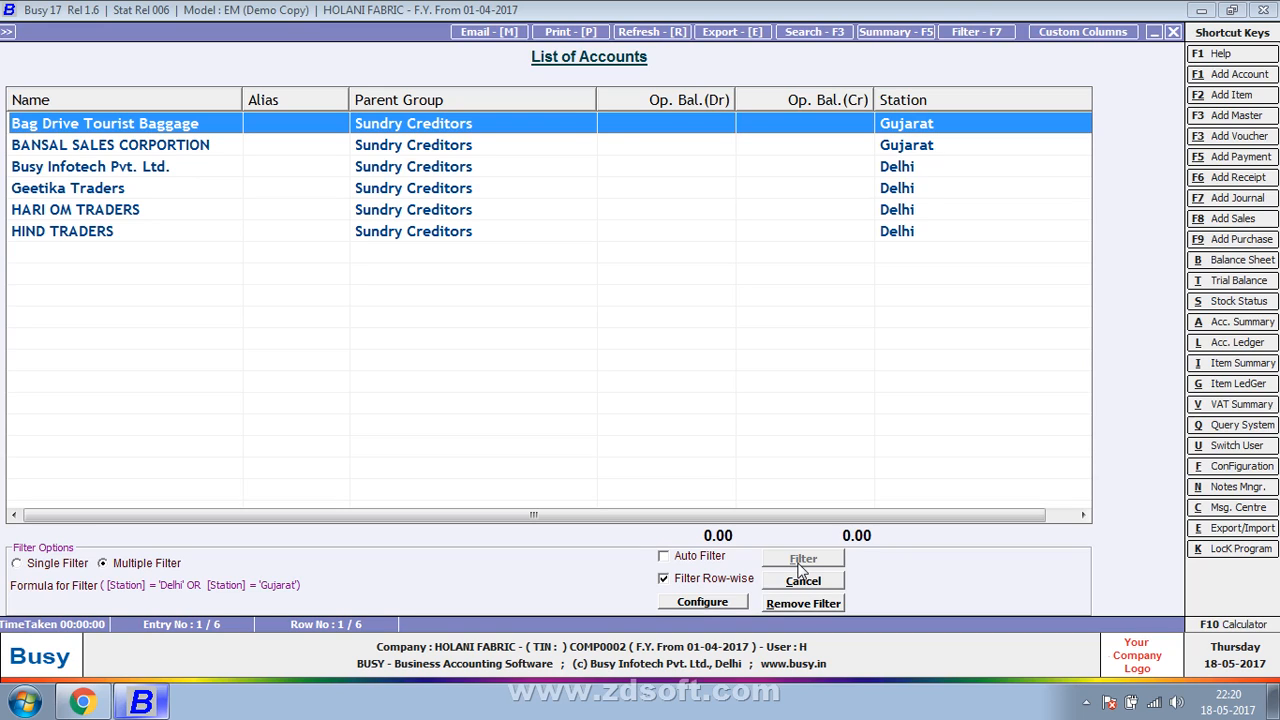
- Close the account list and display the list of purchase vouchers on screen
{"action": "key", "text": "Escape"}
{"action": "key", "text": "Escape"}
{"action": "key", "text": "Escape"}
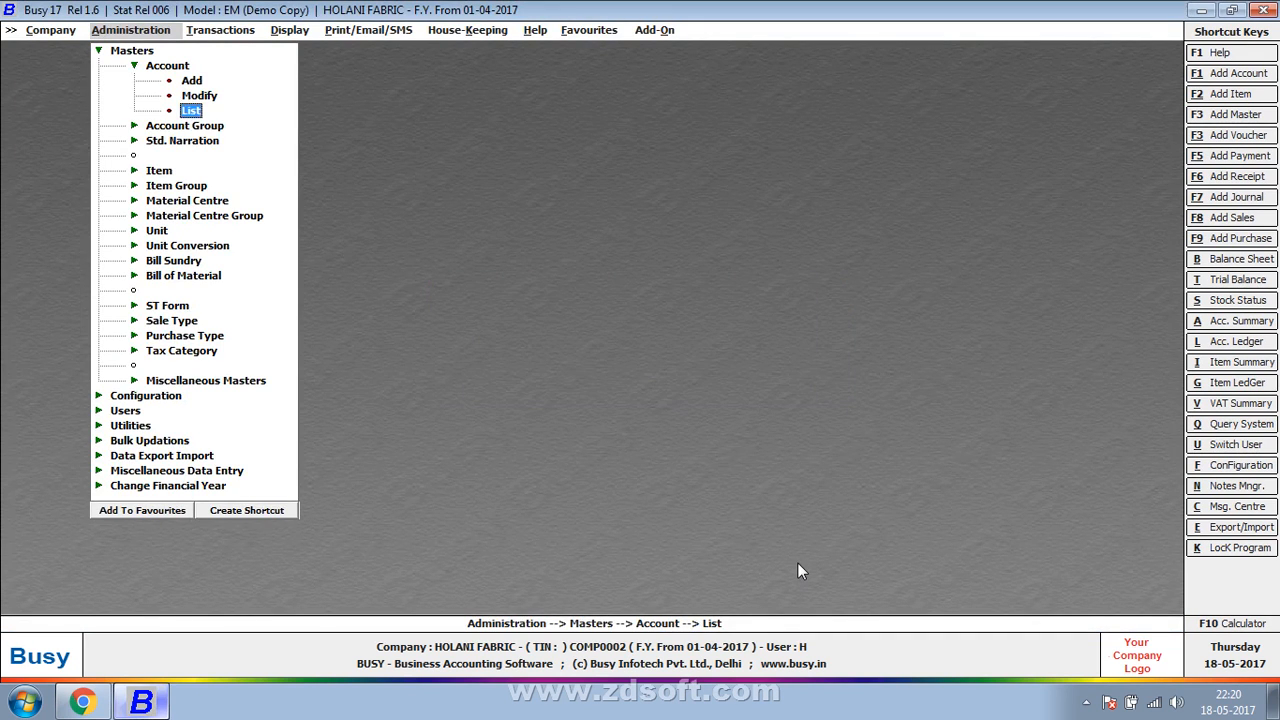
{"action": "key", "text": "Escape"}
{"action": "key", "text": "Right"}
{"action": "key", "text": "Down"}
{"action": "key", "text": "Return"}
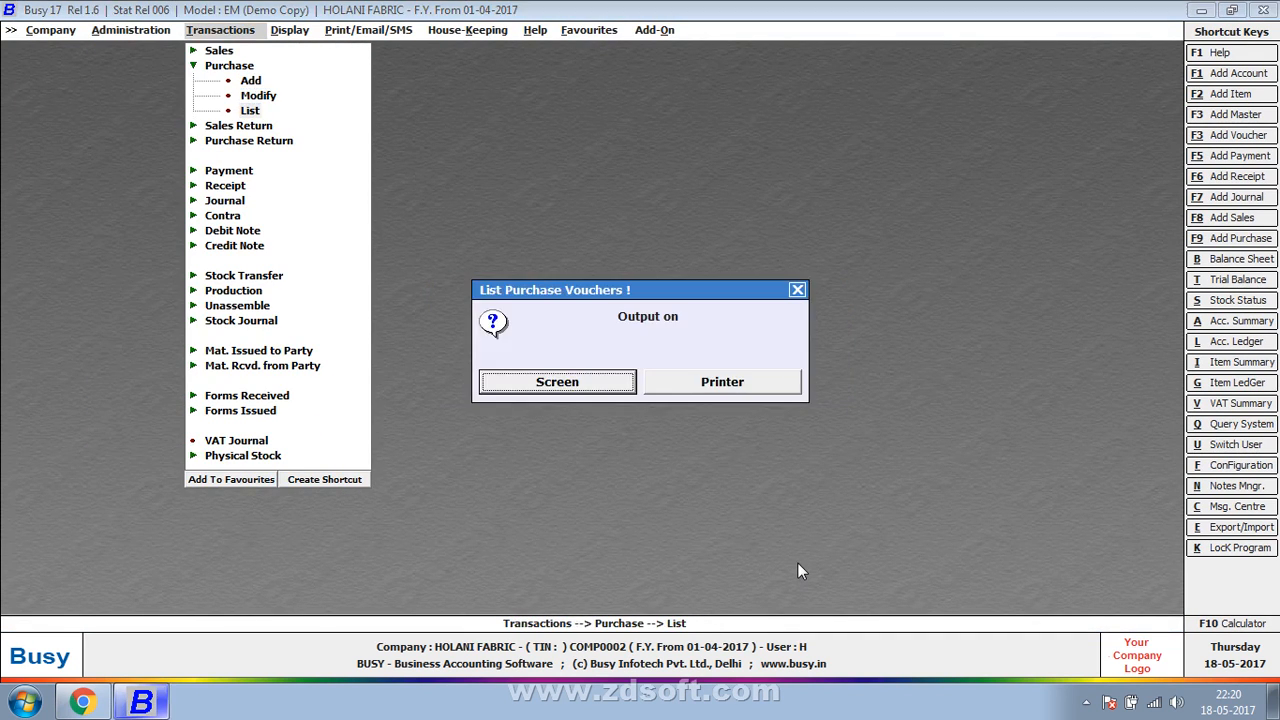
{"action": "key", "text": "Return"}
{"action": "key", "text": "Return"}
{"action": "key", "text": "Return"}
{"action": "key", "text": "Return"}
{"action": "key", "text": "Return"}
{"action": "key", "text": "Return"}
{"action": "key", "text": "Return"}
{"action": "key", "text": "Return"}
{"action": "key", "text": "Return"}
{"action": "key", "text": "Return"}
{"action": "key", "text": "Return"}
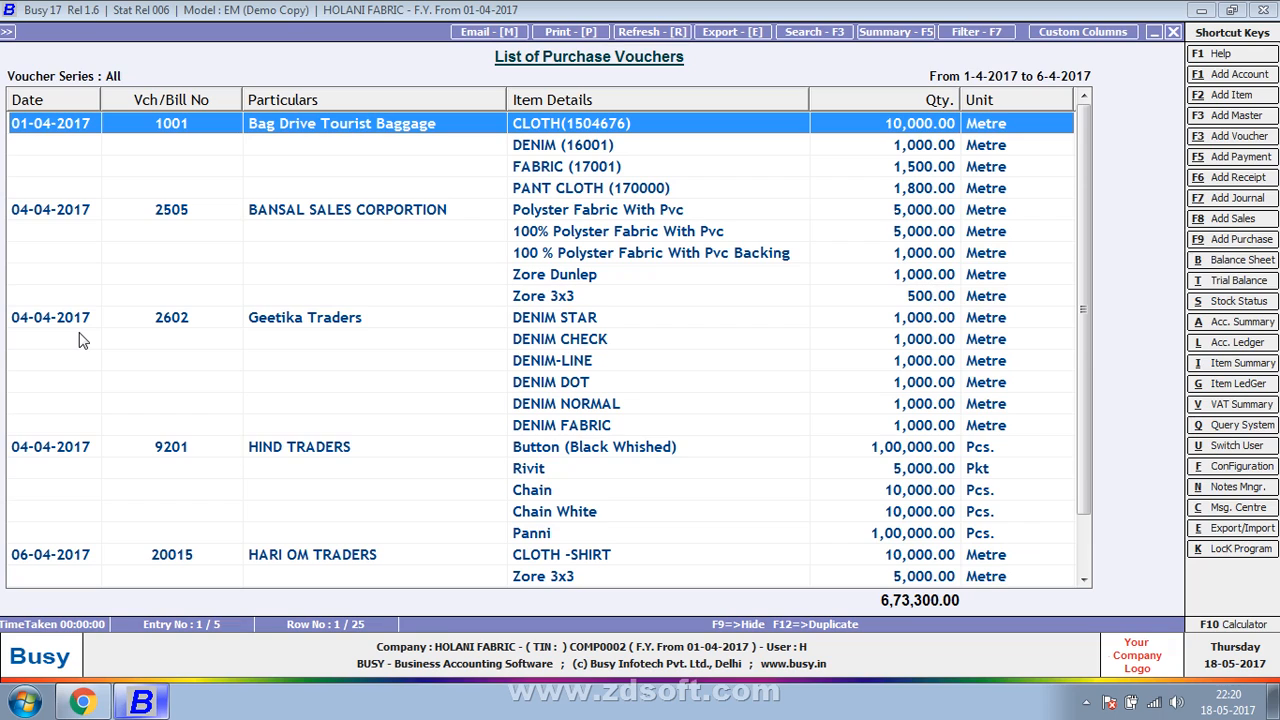
- Start a multiple filter on the purchase voucher list with the first condition Date > 04-04-2017
{"action": "left_click", "coordinate": [978, 34]}
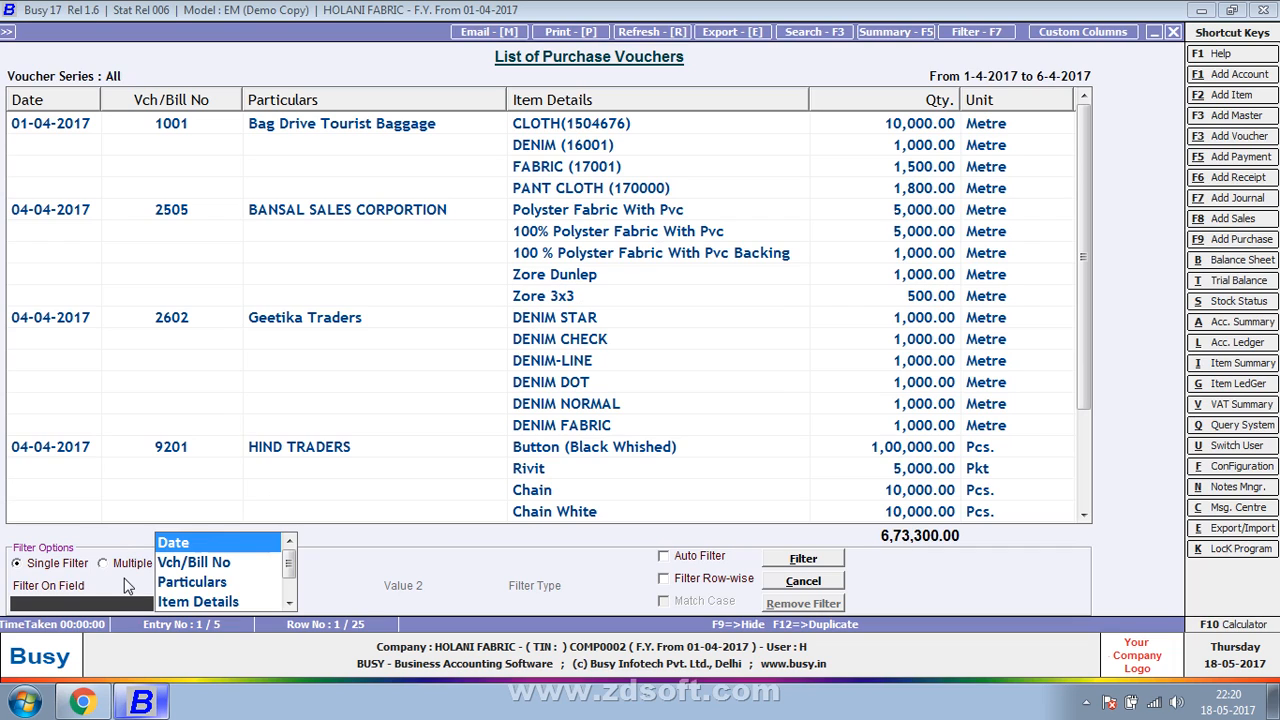
{"action": "left_click", "coordinate": [103, 563]}
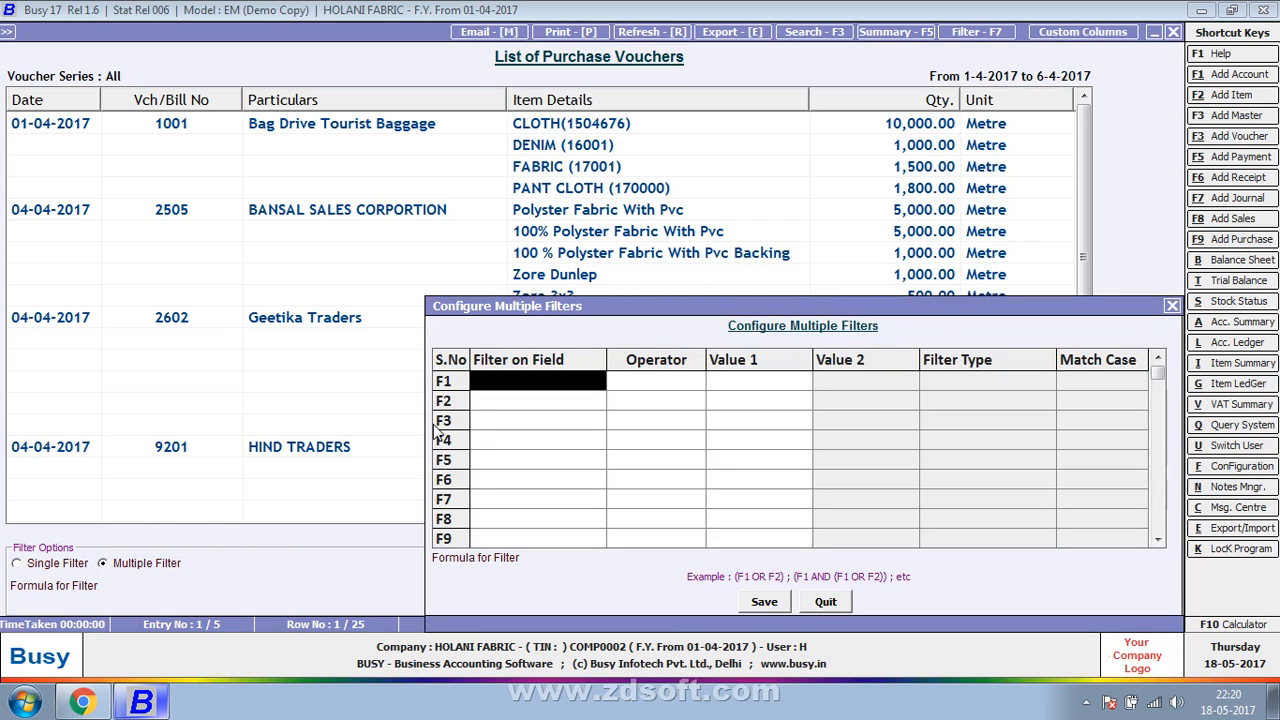
{"action": "key", "text": "Return"}
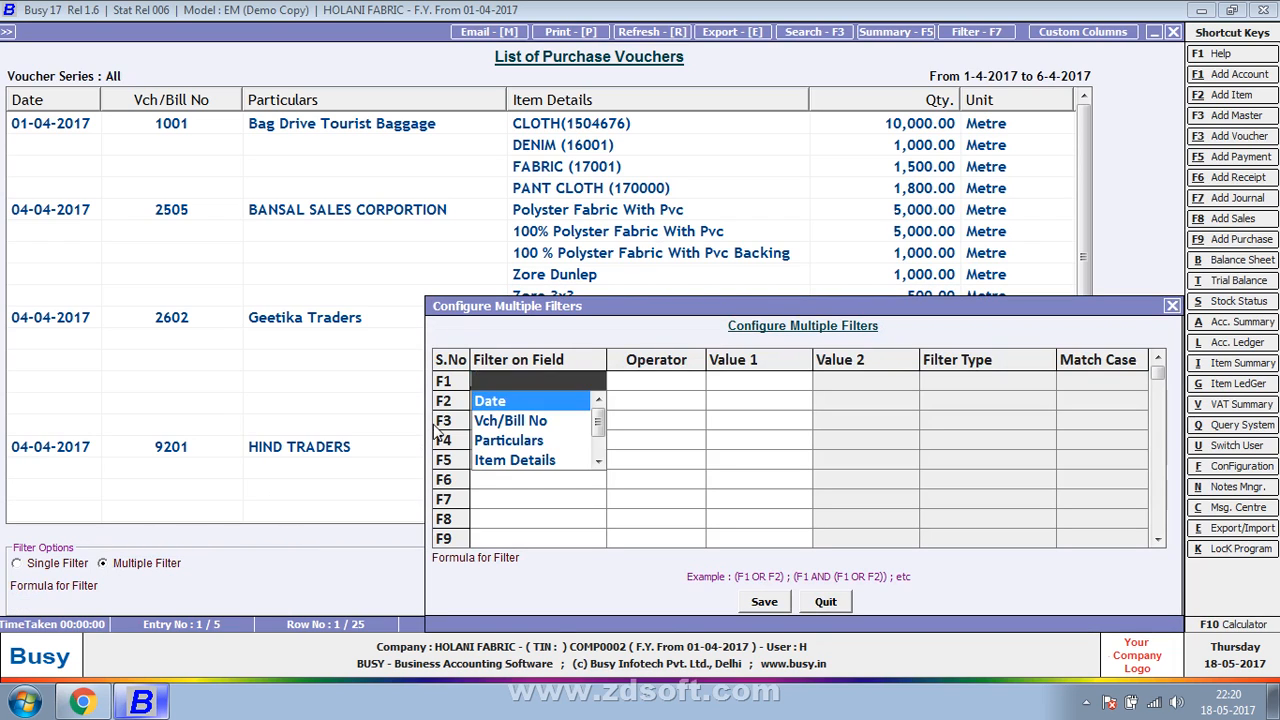
{"action": "key", "text": "Return"}
{"action": "key", "text": "Down"}
{"action": "key", "text": "Down"}
{"action": "key", "text": "Down"}
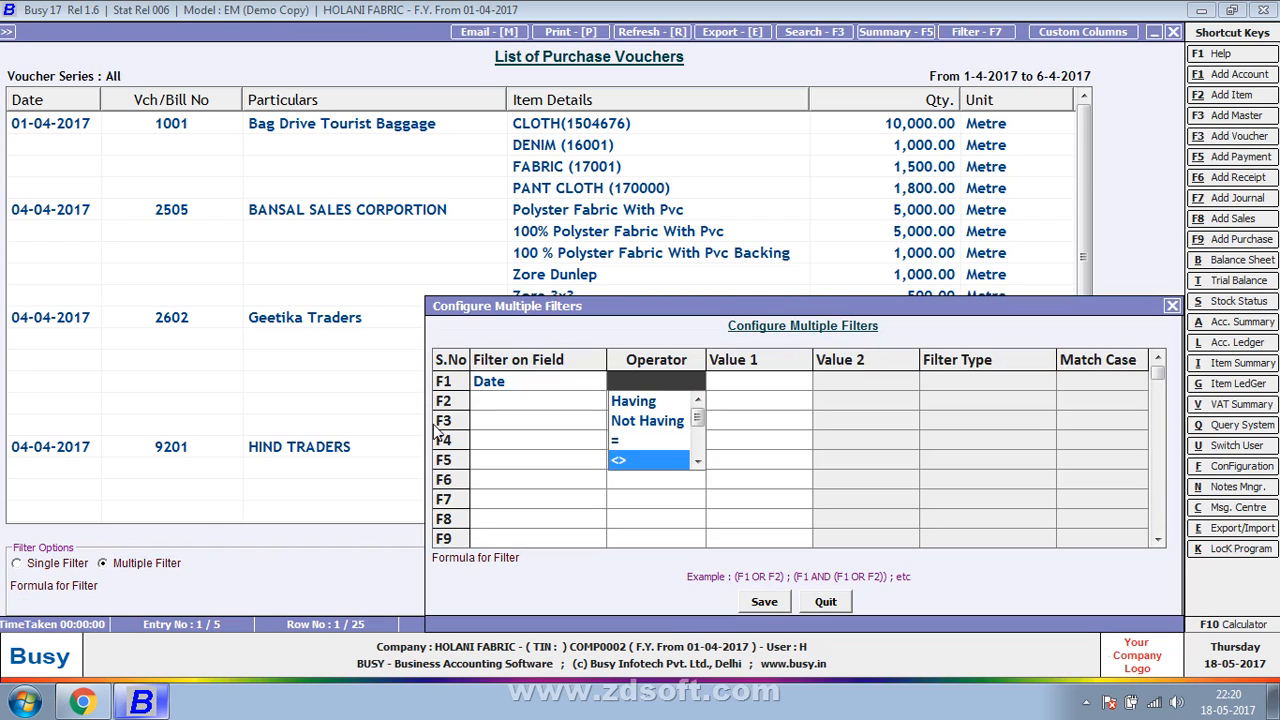
{"action": "key", "text": "Down"}
{"action": "key", "text": "Return"}
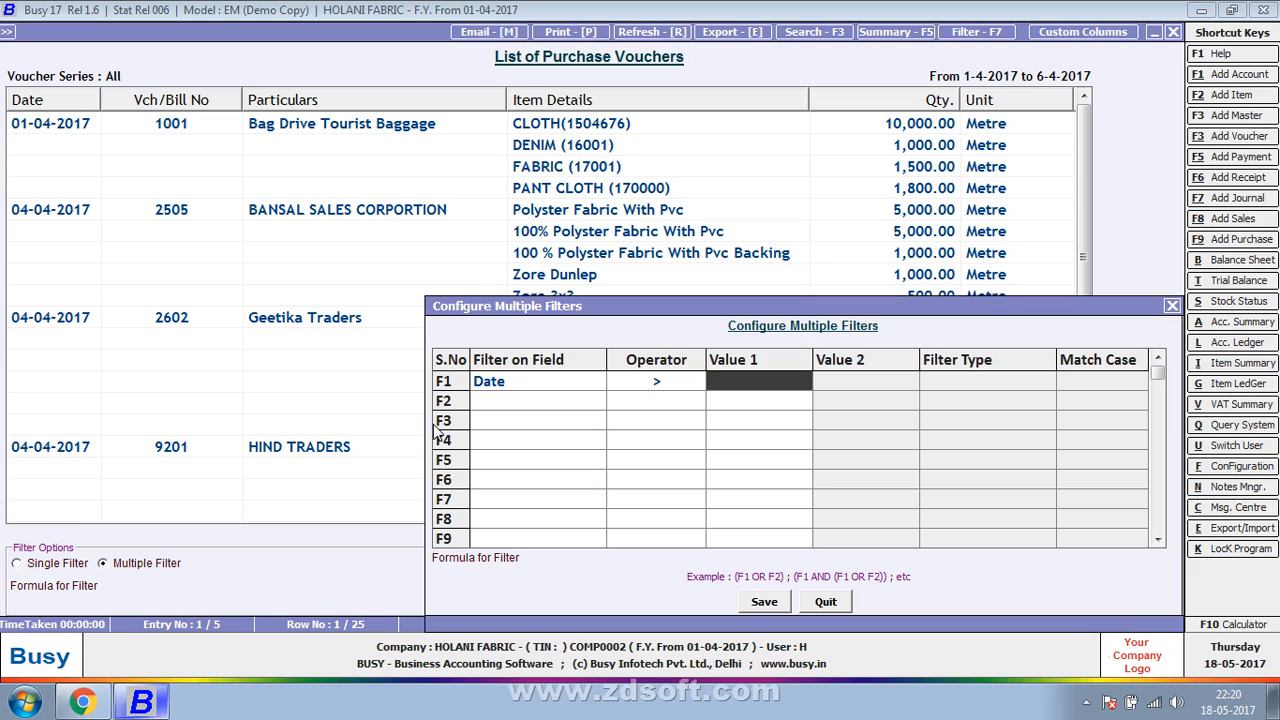
{"action": "type", "text": "04-04-2017"}
{"action": "key", "text": "Return"}
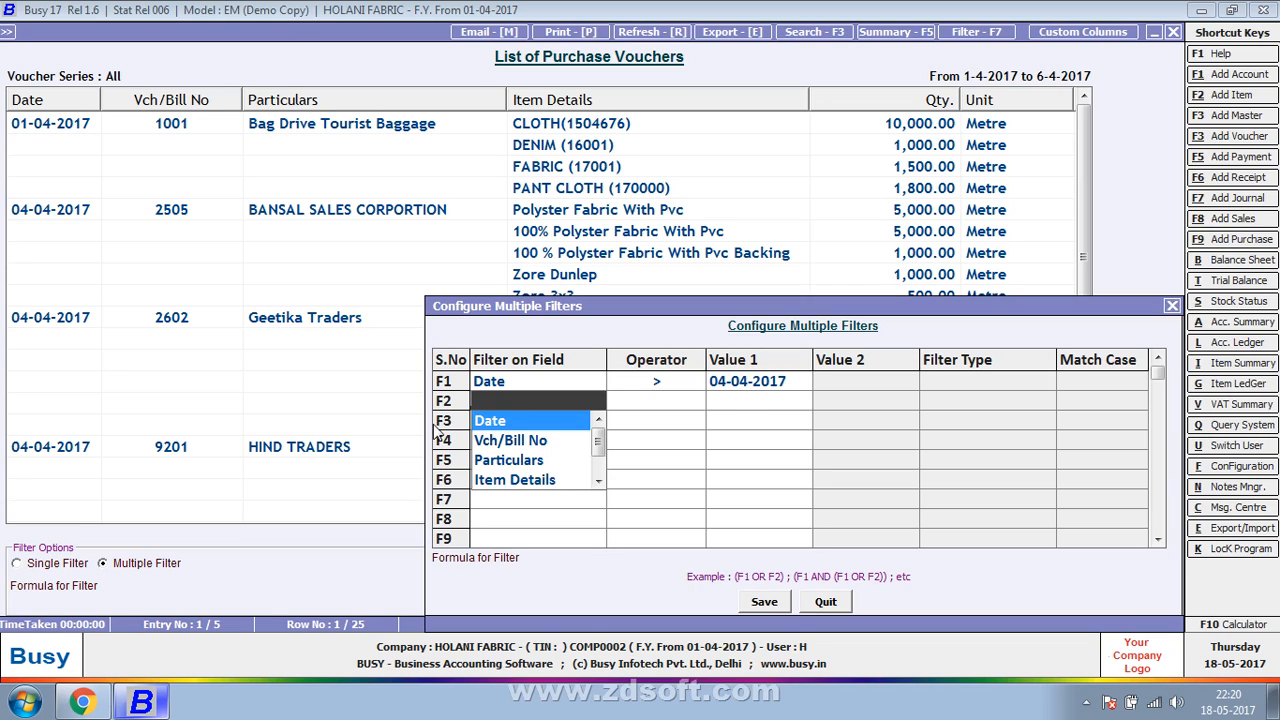
- Choose the Qty. field for the second filter condition
{"action": "key", "text": "Down"}
{"action": "key", "text": "Down"}
{"action": "key", "text": "Down"}
{"action": "key", "text": "Down"}
{"action": "key", "text": "Down"}
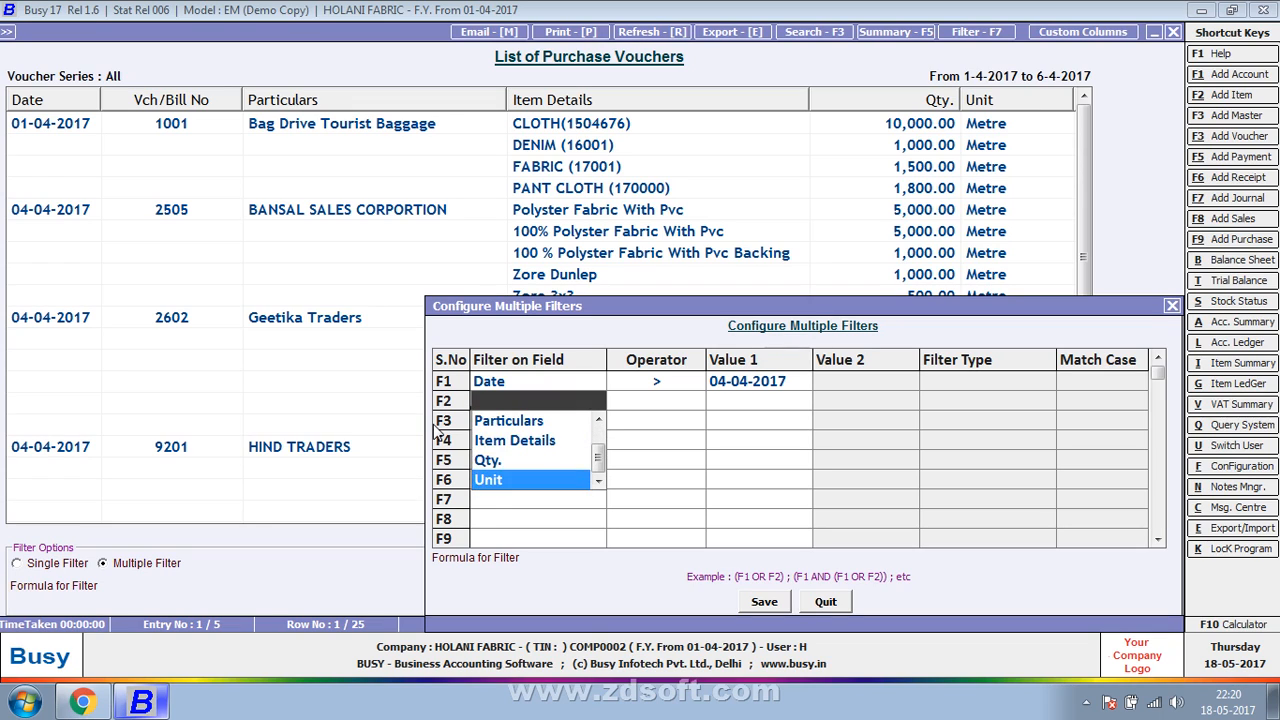
{"action": "key", "text": "Up"}
{"action": "key", "text": "Up"}
{"action": "key", "text": "Up"}
{"action": "key", "text": "Up"}
{"action": "key", "text": "Up"}
{"action": "key", "text": "Down"}
{"action": "key", "text": "Down"}
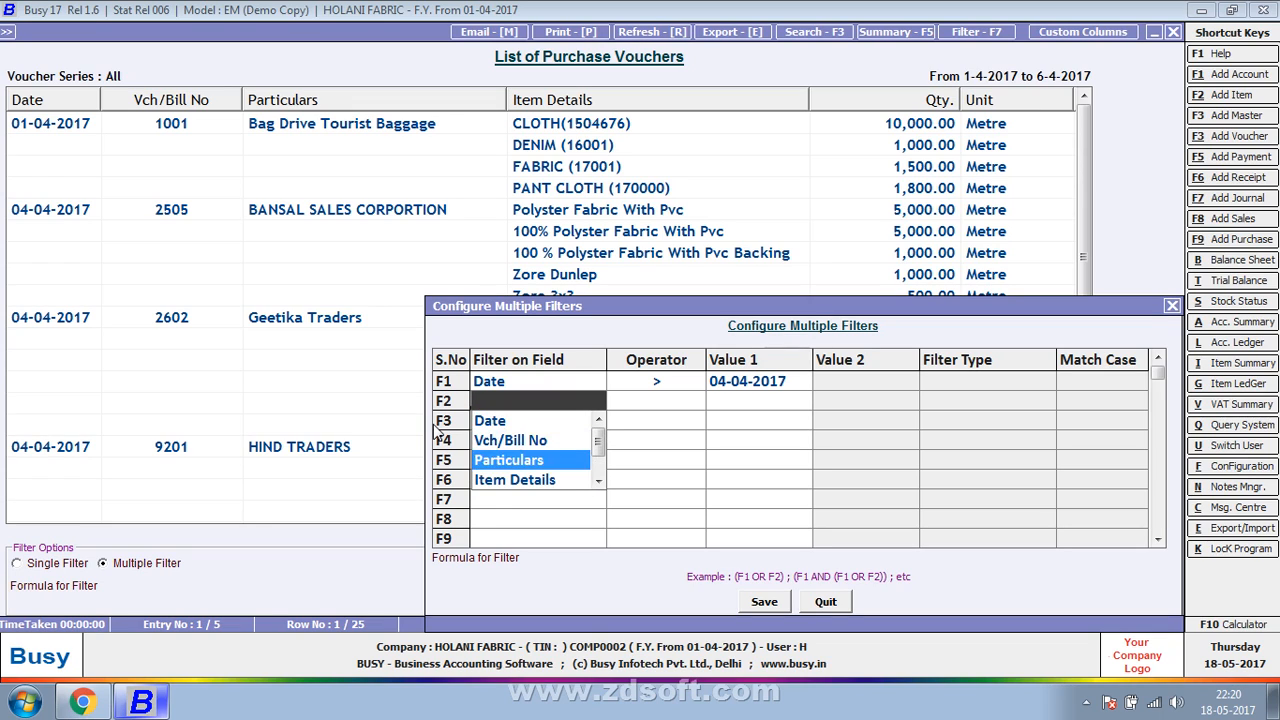
{"action": "key", "text": "Down"}
{"action": "key", "text": "Down"}
{"action": "key", "text": "Down"}
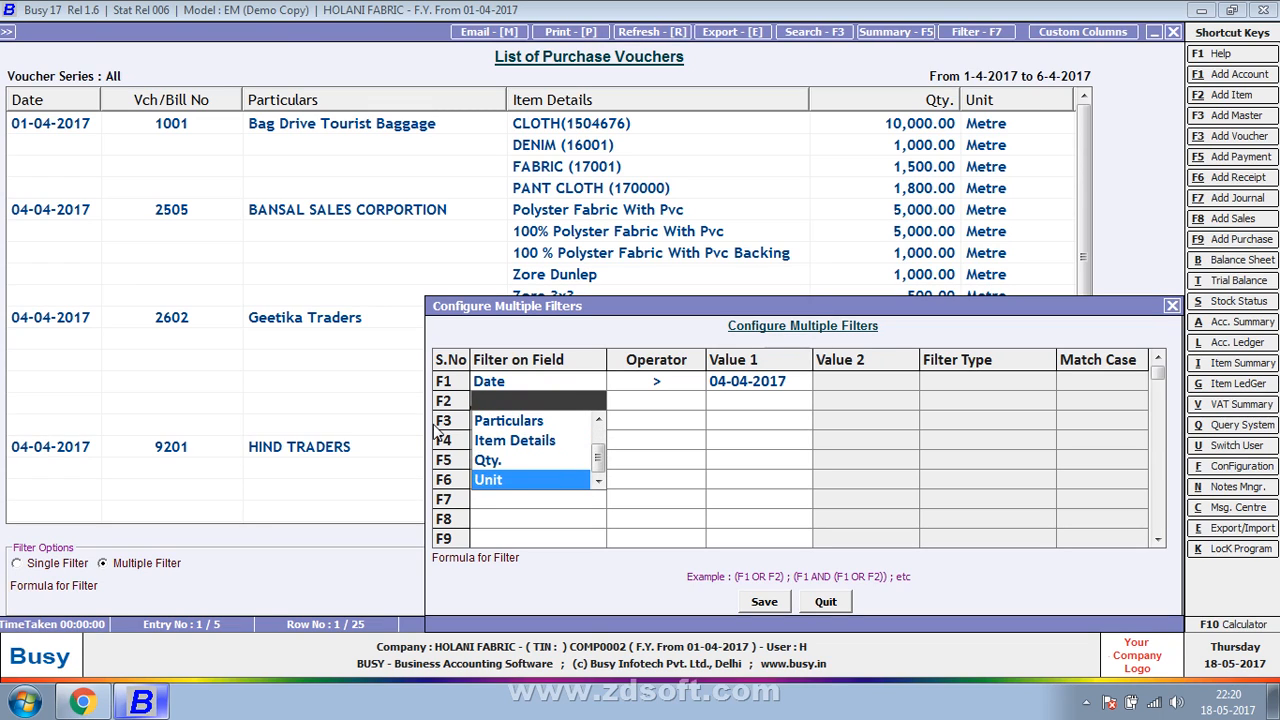
{"action": "key", "text": "Up"}
{"action": "key", "text": "Return"}
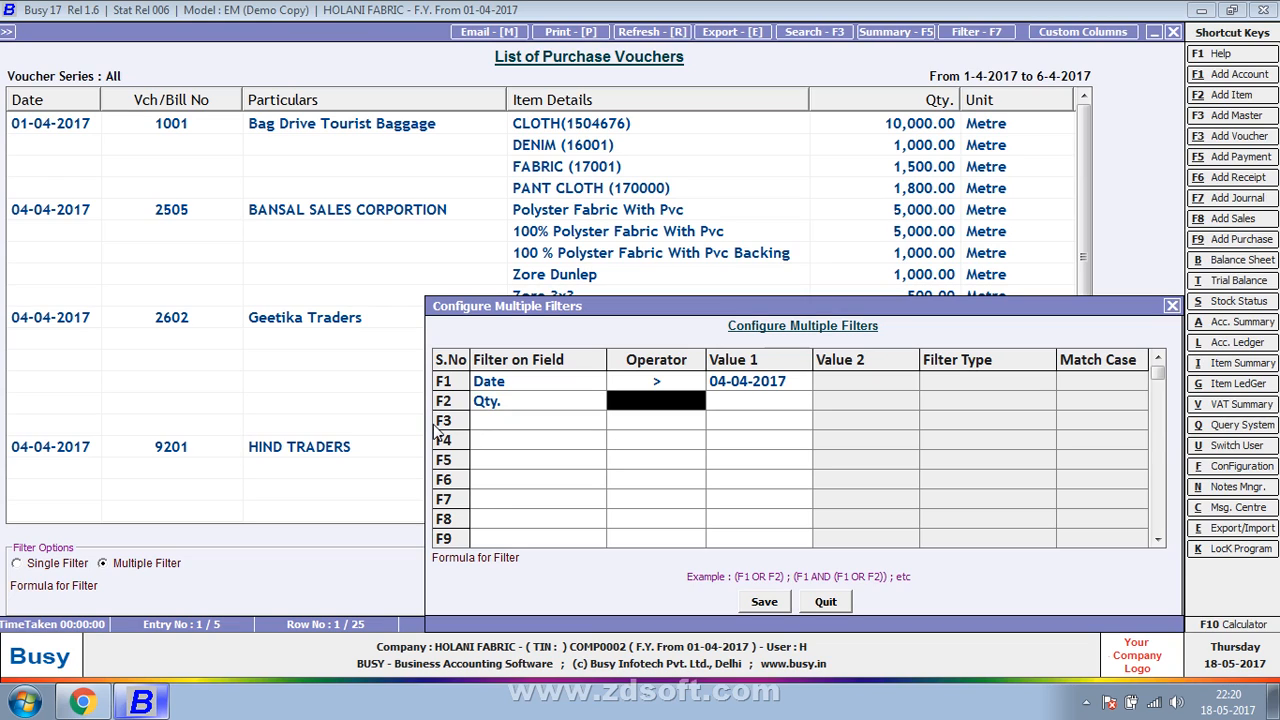
- Set the Qty. condition's operator to > and its value to 10000
{"action": "key", "text": "Down"}
{"action": "key", "text": "Down"}
{"action": "key", "text": "Down"}
{"action": "key", "text": "Down"}
{"action": "key", "text": "Down"}
{"action": "key", "text": "Down"}
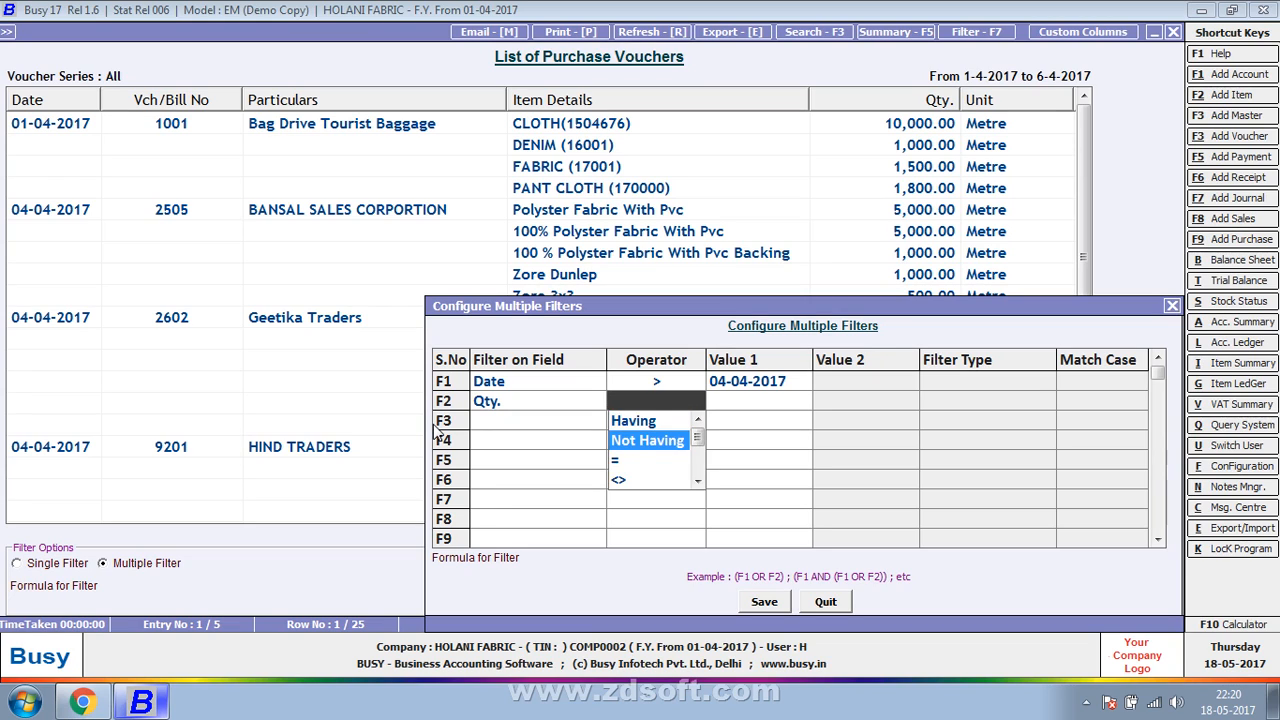
{"action": "key", "text": "Return"}
{"action": "type", "text": "10000"}
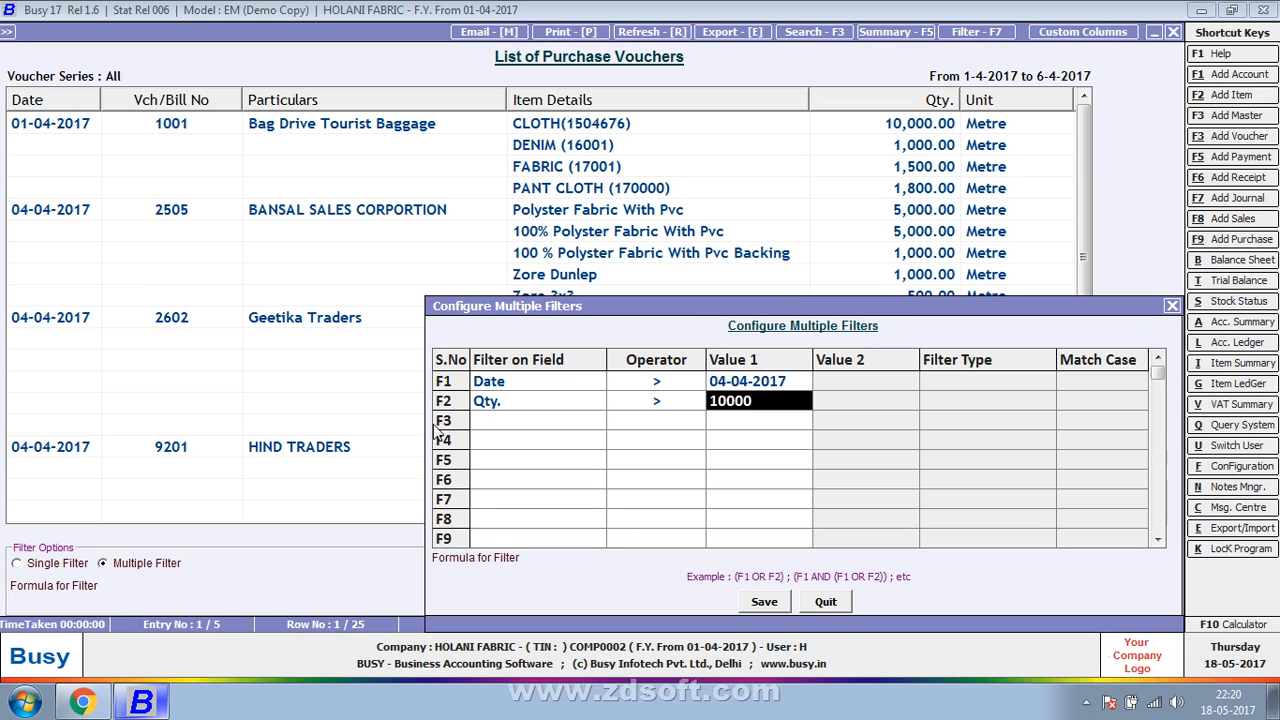
{"action": "key", "text": "Return"}
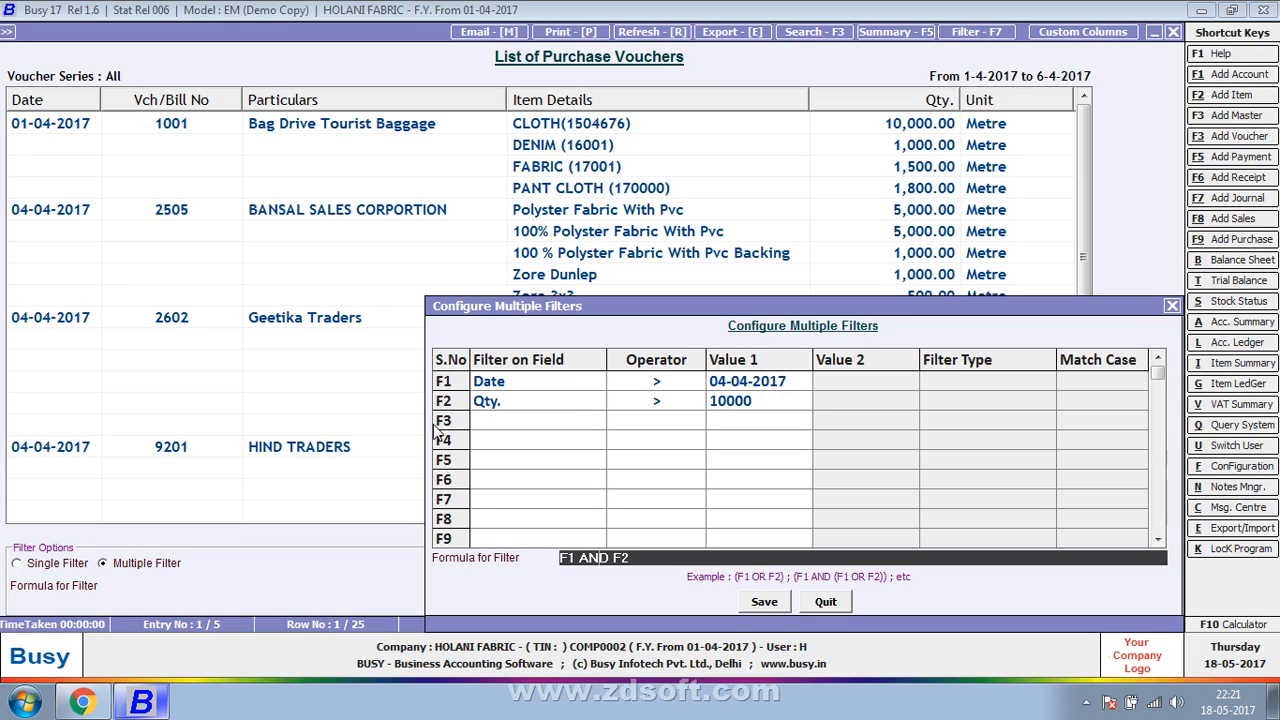
- Change the filter formula to F1 OR F2, save it, and apply the filter to the purchase vouchers
{"action": "key", "text": "BackSpace"}
{"action": "key", "text": "BackSpace"}
{"action": "key", "text": "BackSpace"}
{"action": "type", "text": "or"}
{"action": "key", "text": "Return"}
{"action": "key", "text": "Return"}
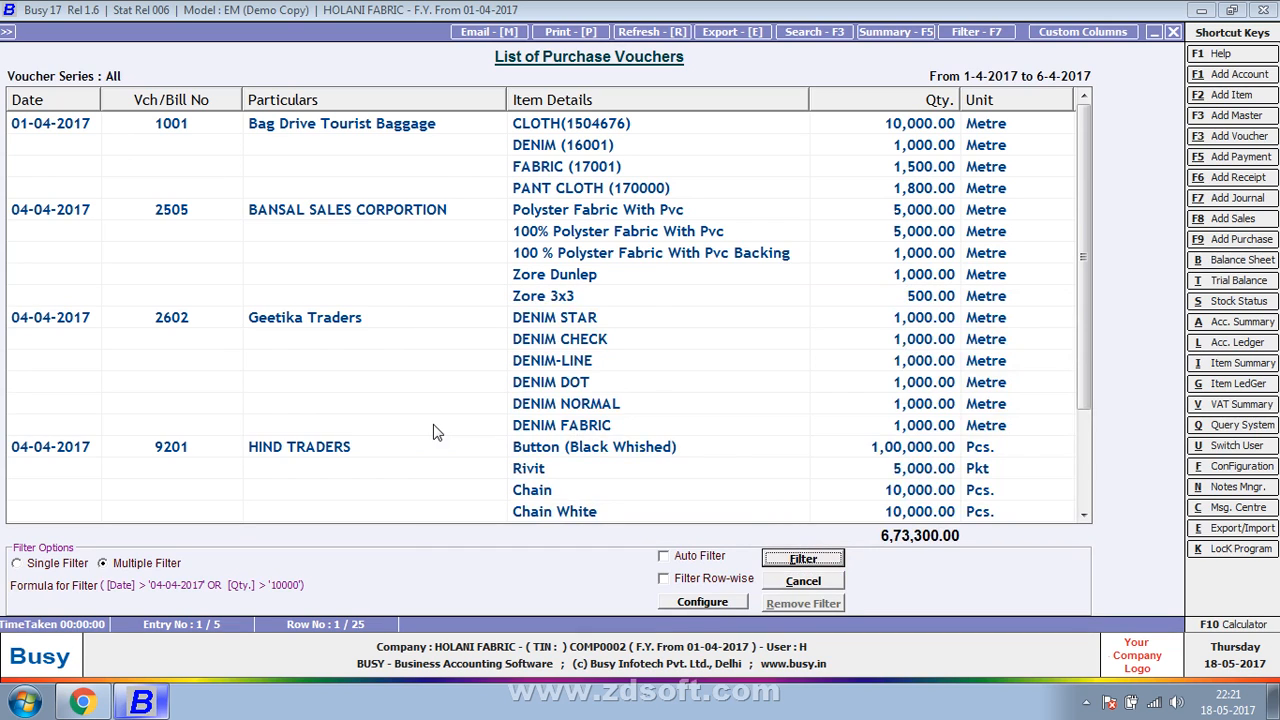
{"action": "key", "text": "Return"}
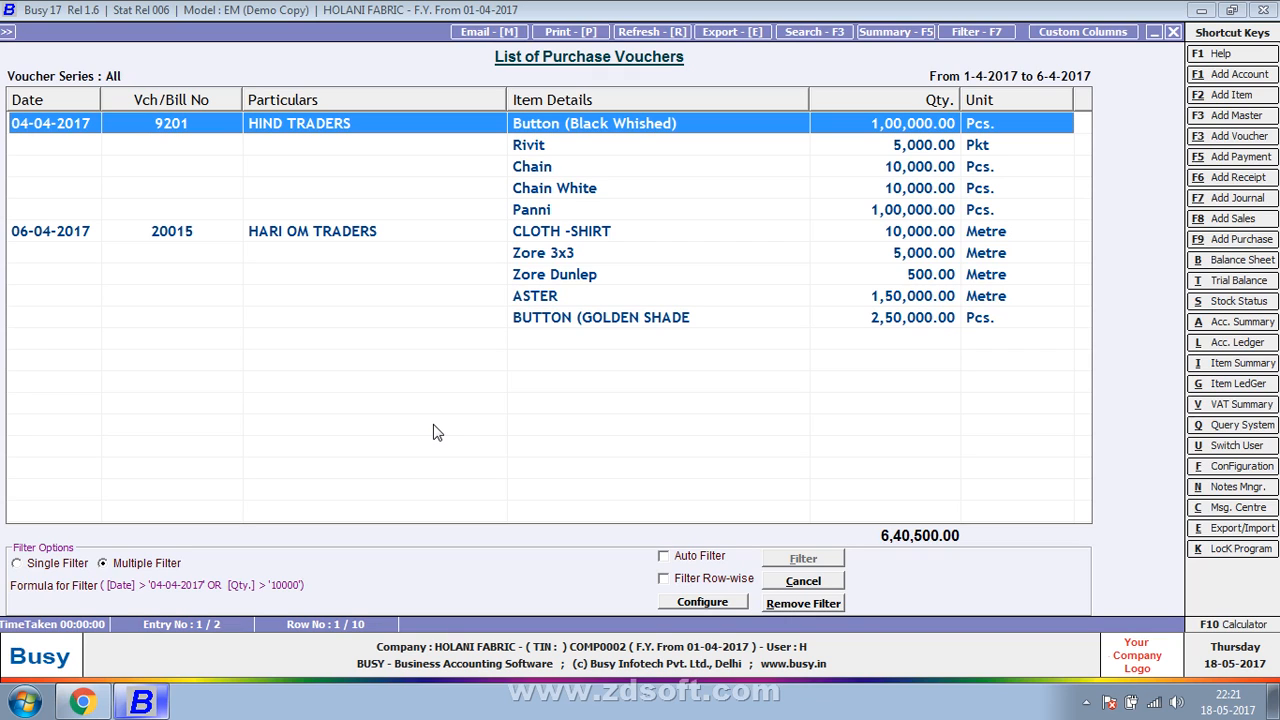
- Change the purchase voucher filter formula to F1 AND F2, save it, and apply the filter
{"action": "left_click", "coordinate": [736, 598]}
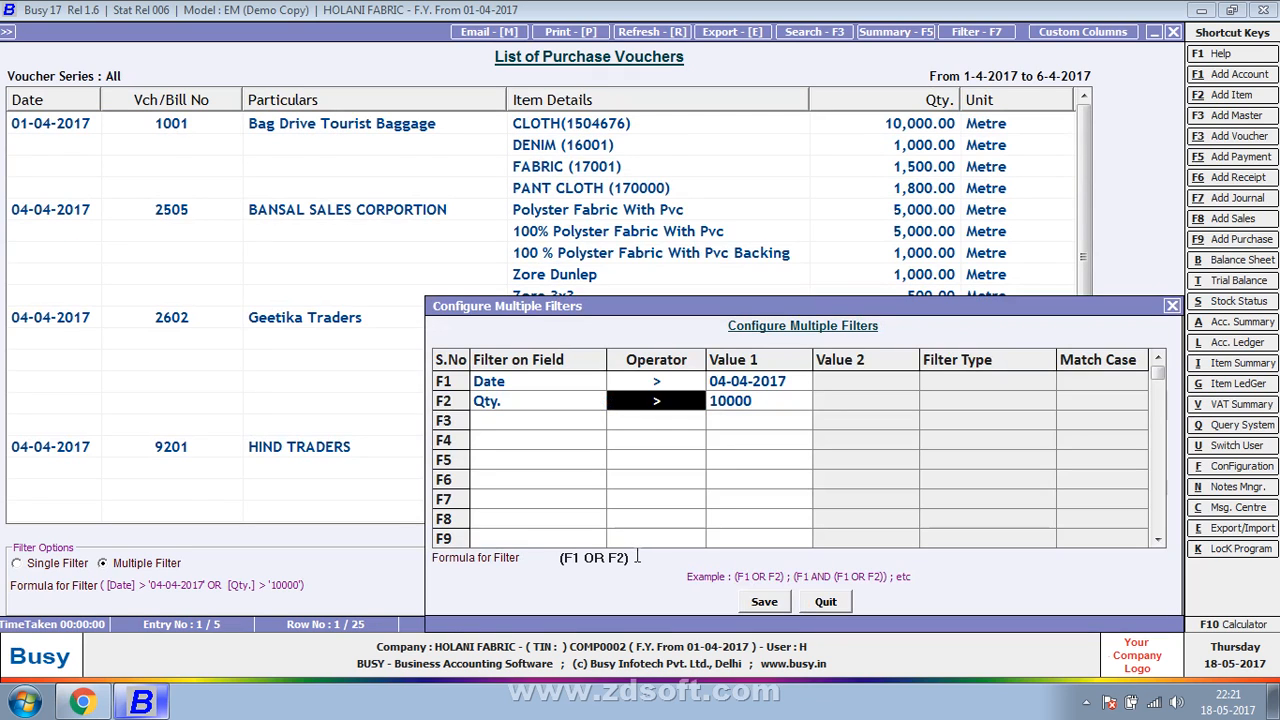
{"action": "double_click", "coordinate": [595, 557]}
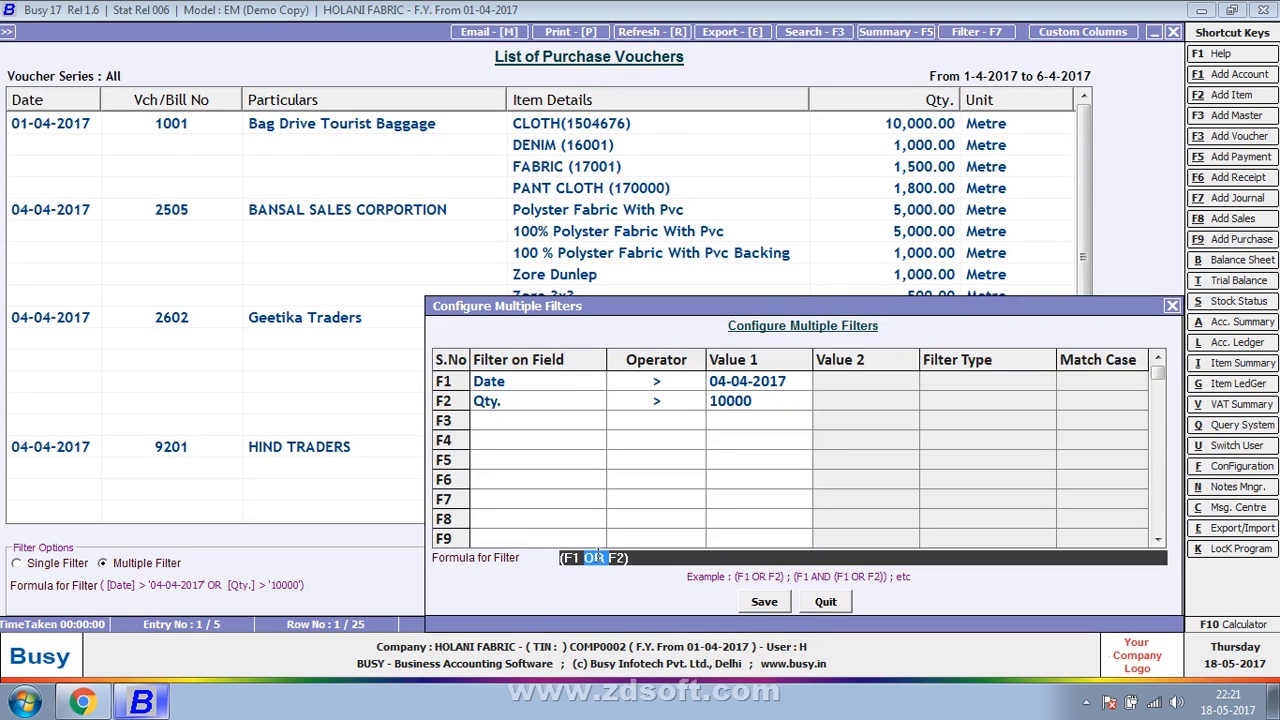
{"action": "type", "text": "and"}
{"action": "key", "text": "Return"}
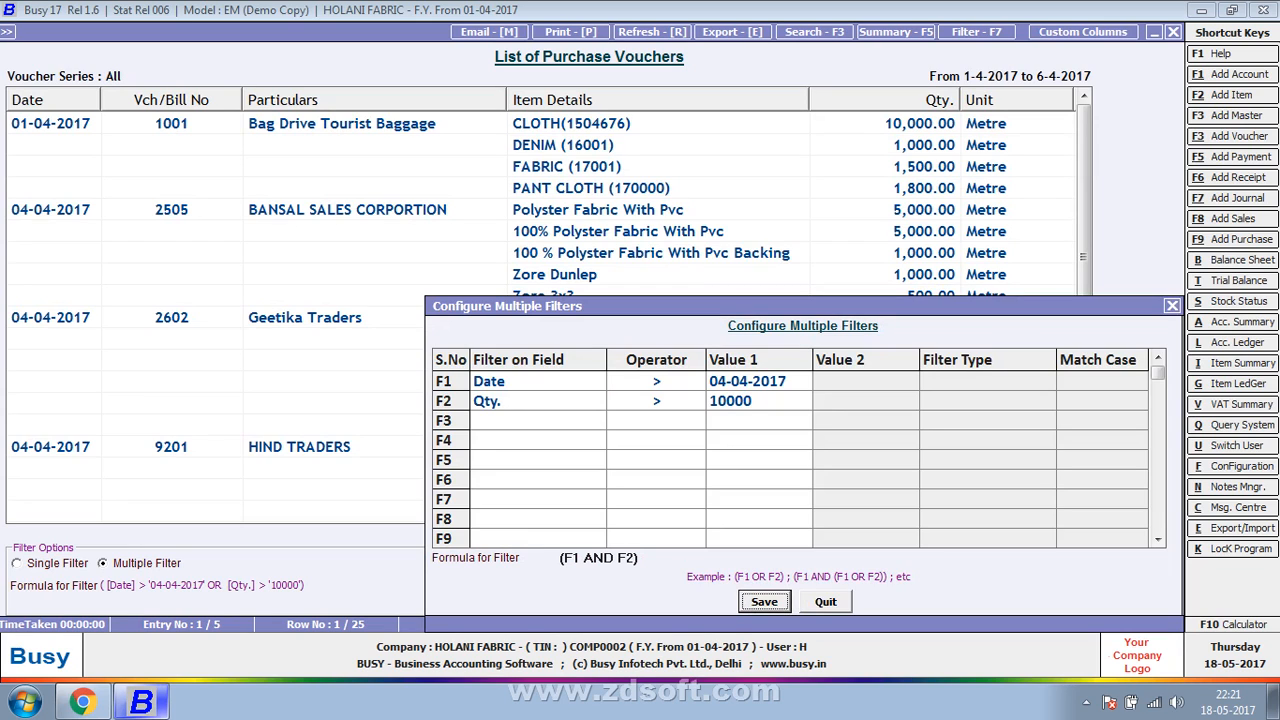
{"action": "key", "text": "Return"}
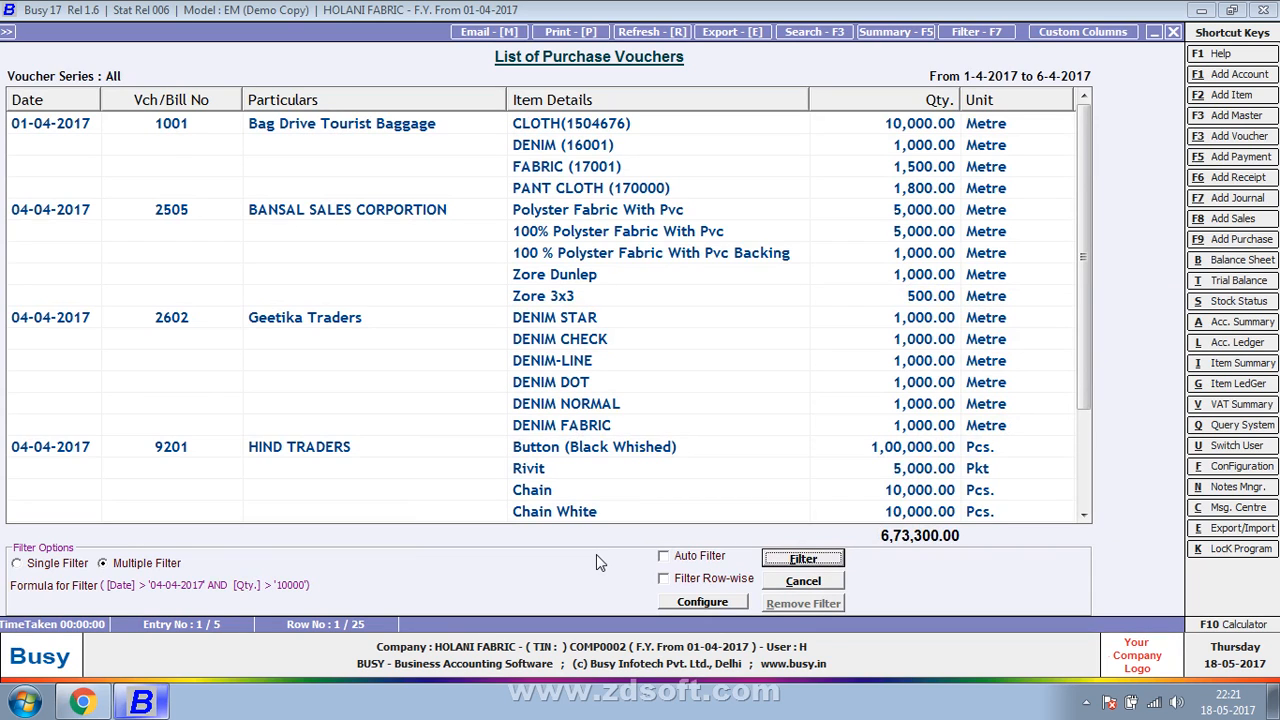
{"action": "left_click", "coordinate": [794, 560]}
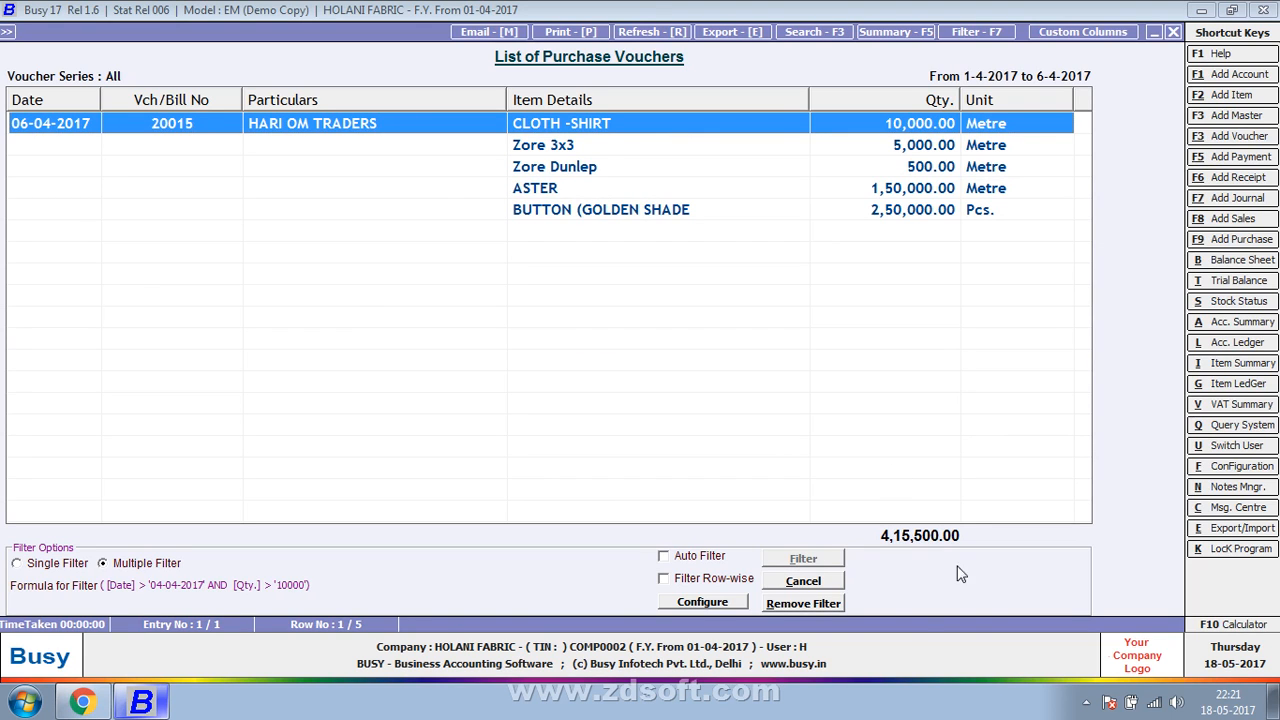
- Switch the purchase voucher filter formula back to F1 OR F2, save it, and filter the vouchers again
{"action": "left_click", "coordinate": [741, 604]}
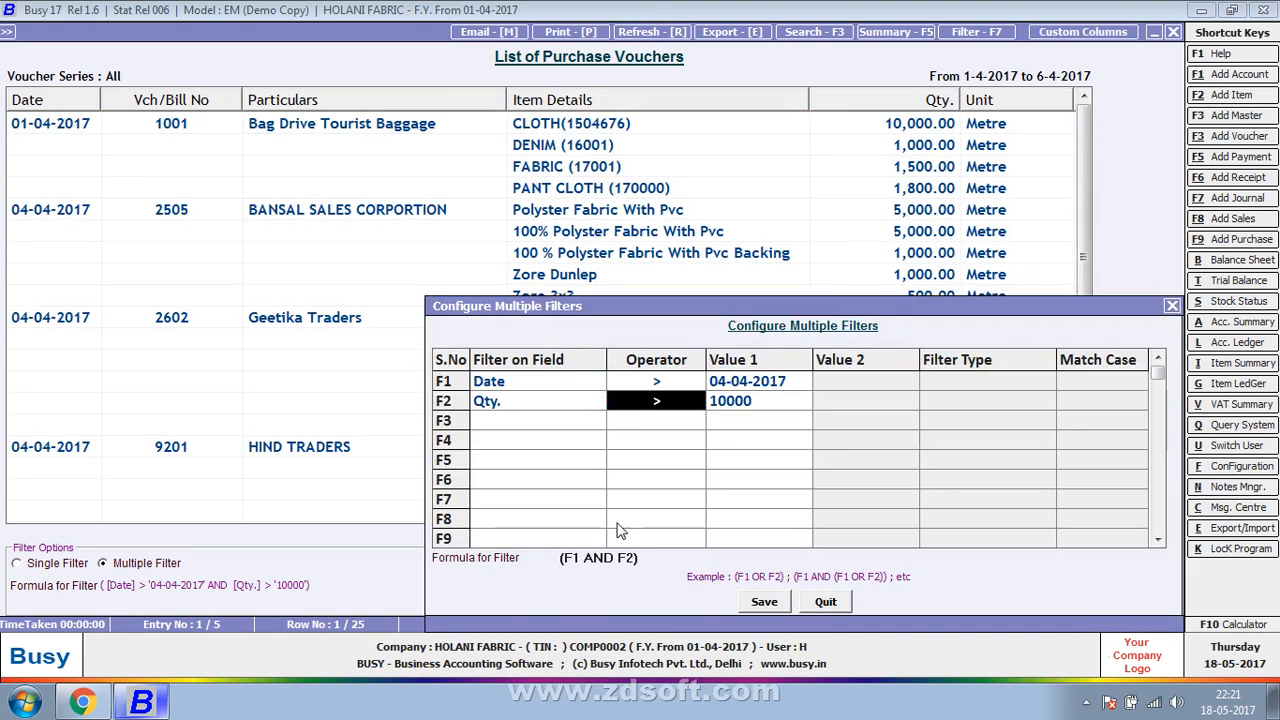
{"action": "double_click", "coordinate": [599, 558]}
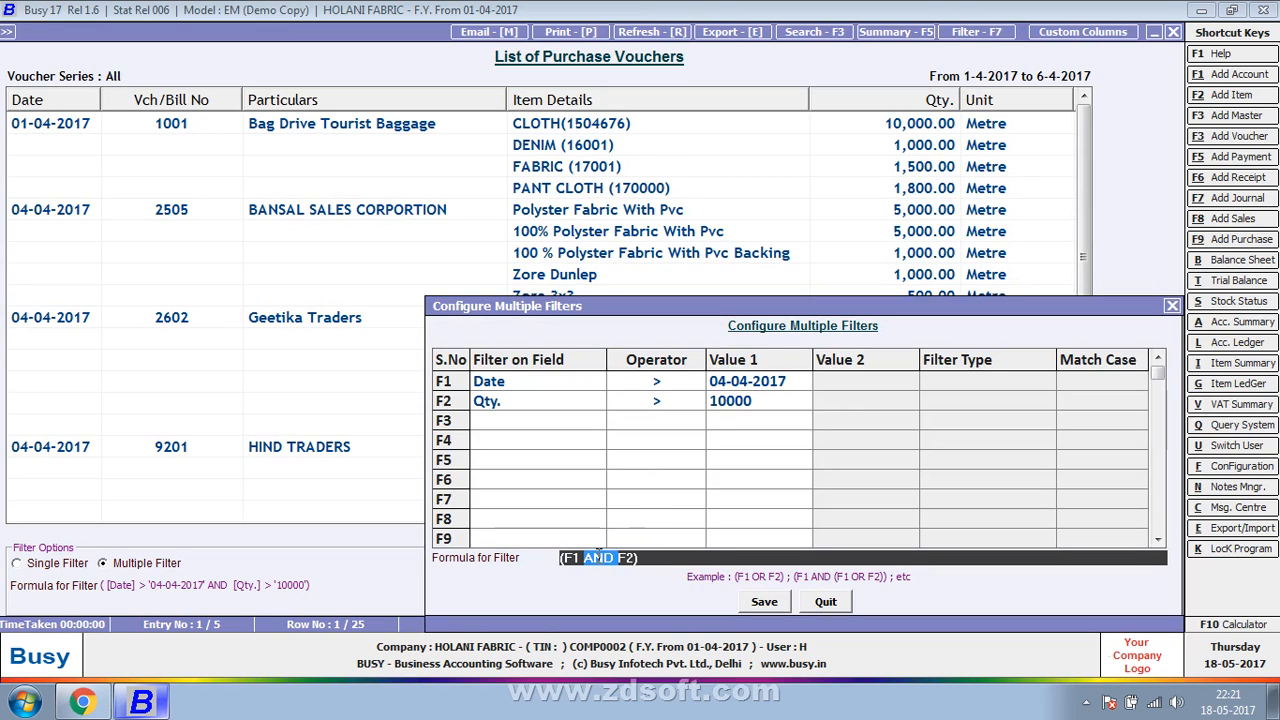
{"action": "key", "text": "BackSpace"}
{"action": "type", "text": "or"}
{"action": "left_click", "coordinate": [752, 603]}
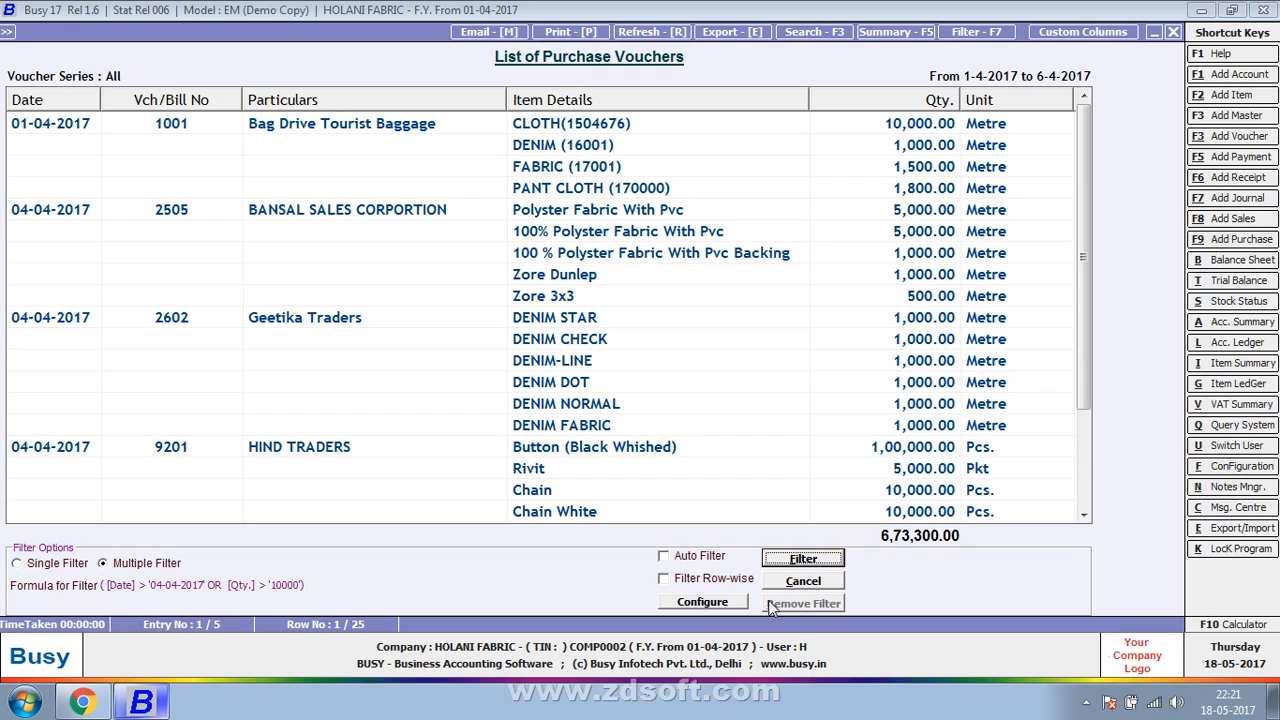
{"action": "left_click", "coordinate": [815, 562]}
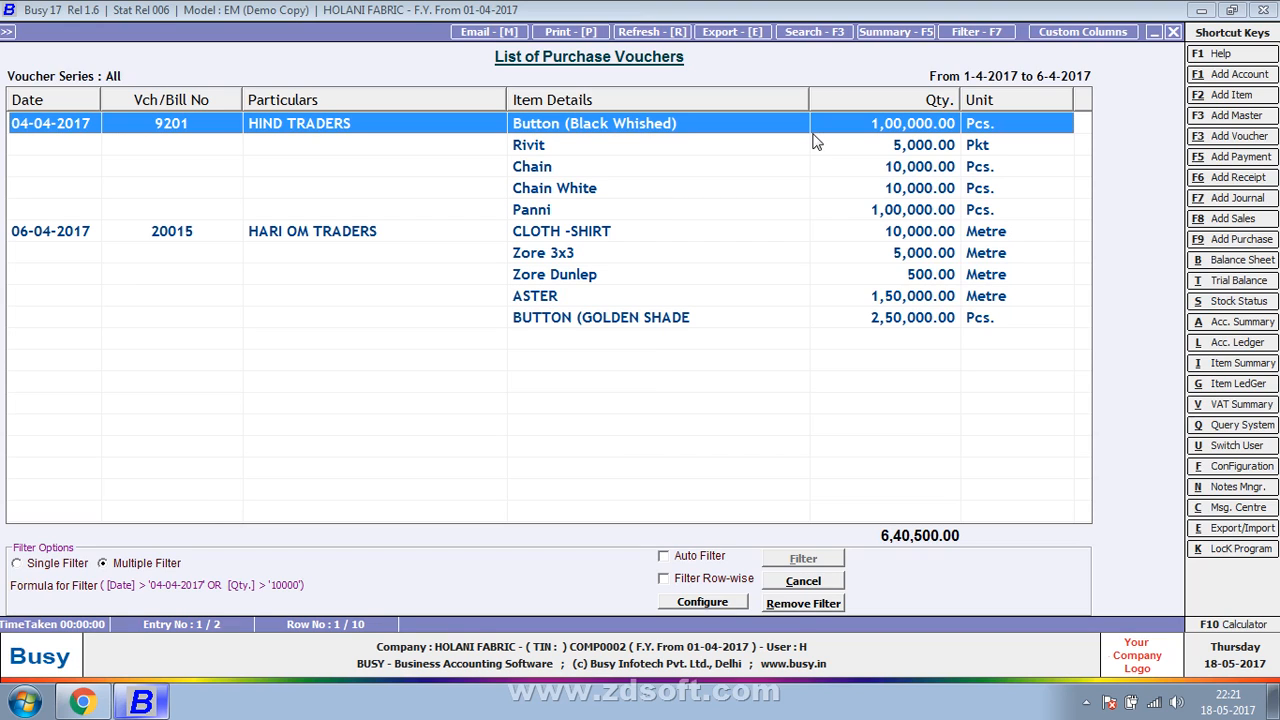
- Remove the filter from the purchase voucher list and close the list
{"action": "key", "text": "alt+r"}
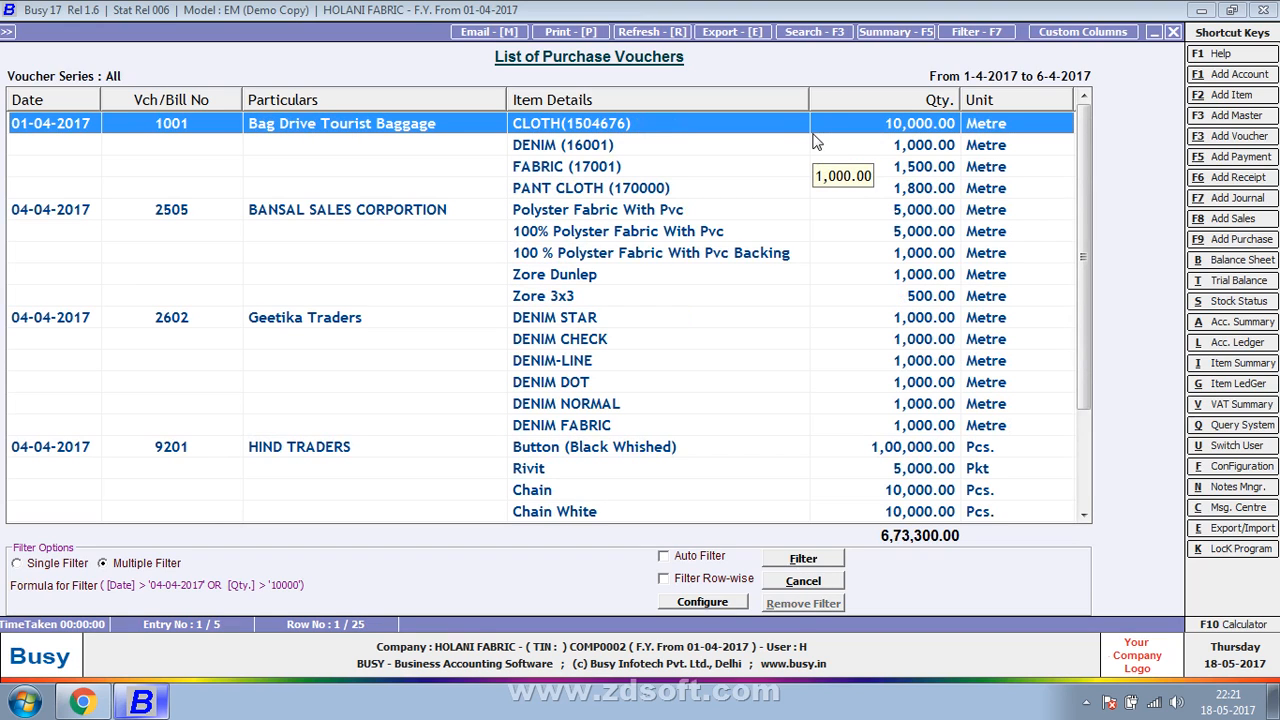
{"action": "key", "text": "Escape"}
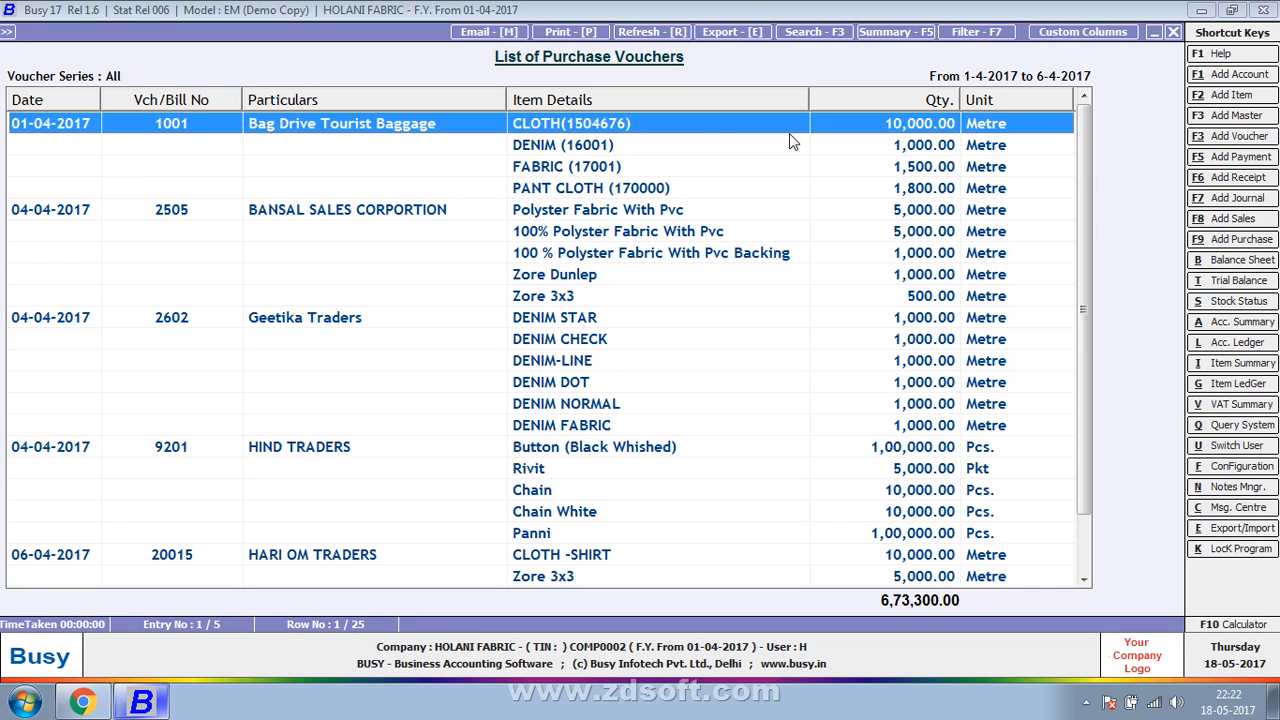
{"action": "key", "text": "Escape"}
{"action": "key", "text": "Escape"}
{"action": "key", "text": "Escape"}
{"action": "key", "text": "Escape"}
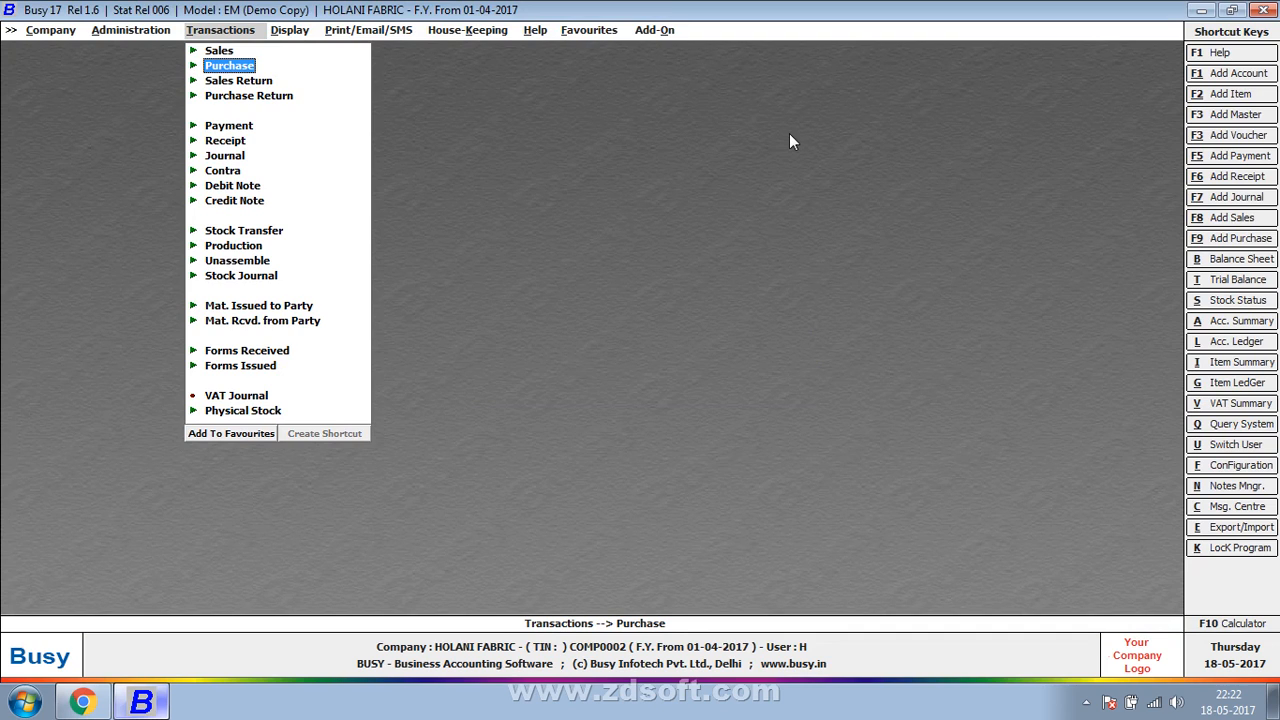
{"action": "key", "text": "Right"}
{"action": "key", "text": "Up"}
{"action": "key", "text": "Up"}
{"action": "key", "text": "Up"}
{"action": "key", "text": "Up"}
{"action": "key", "text": "Up"}
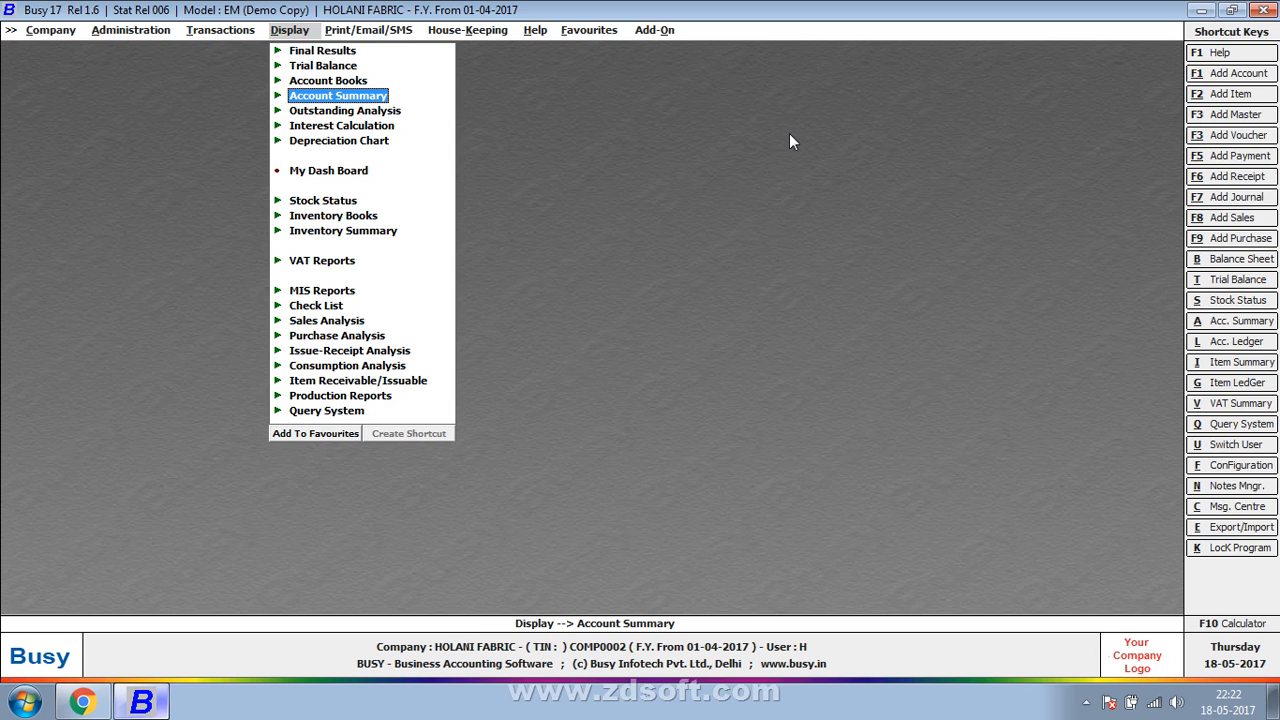
{"action": "key", "text": "Left"}
{"action": "key", "text": "Left"}
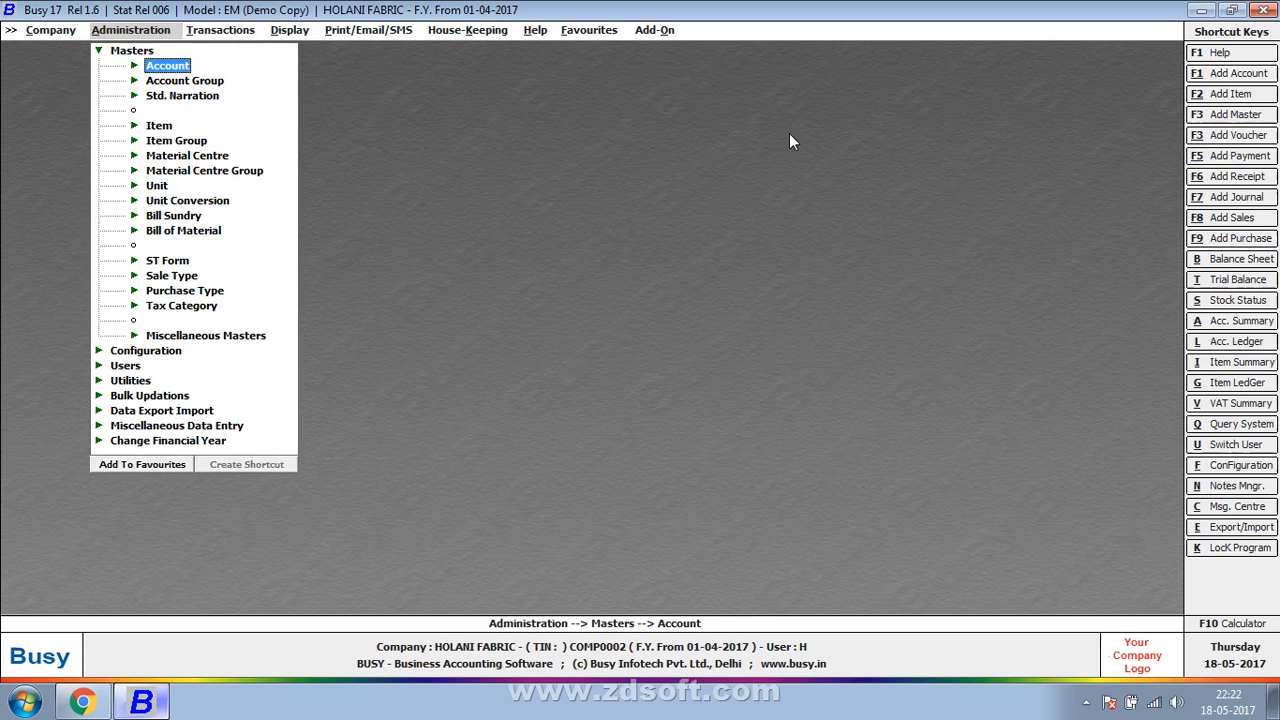
- Open the list of account masters in the New Report format
{"action": "key", "text": "Right"}
{"action": "key", "text": "Down"}
{"action": "key", "text": "Down"}
{"action": "key", "text": "Return"}
{"action": "key", "text": "Return"}
{"action": "key", "text": "Return"}
{"action": "key", "text": "Return"}
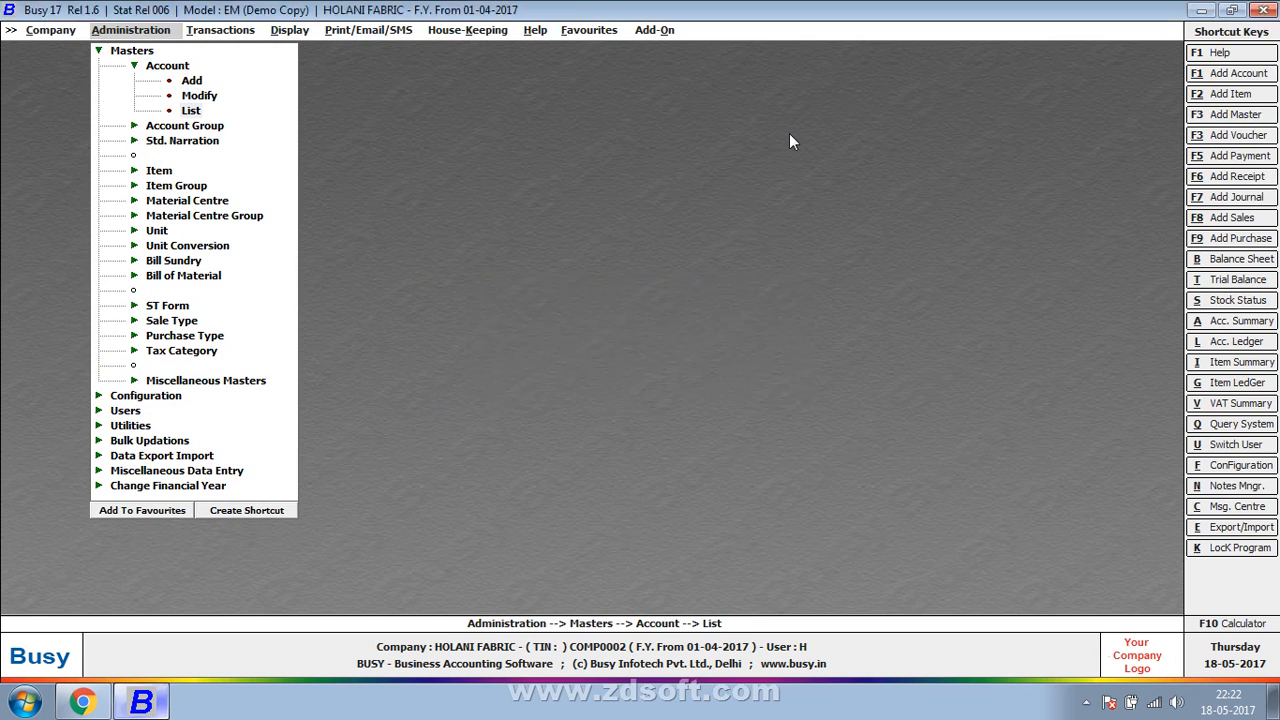
{"action": "key", "text": "Down"}
{"action": "key", "text": "Return"}
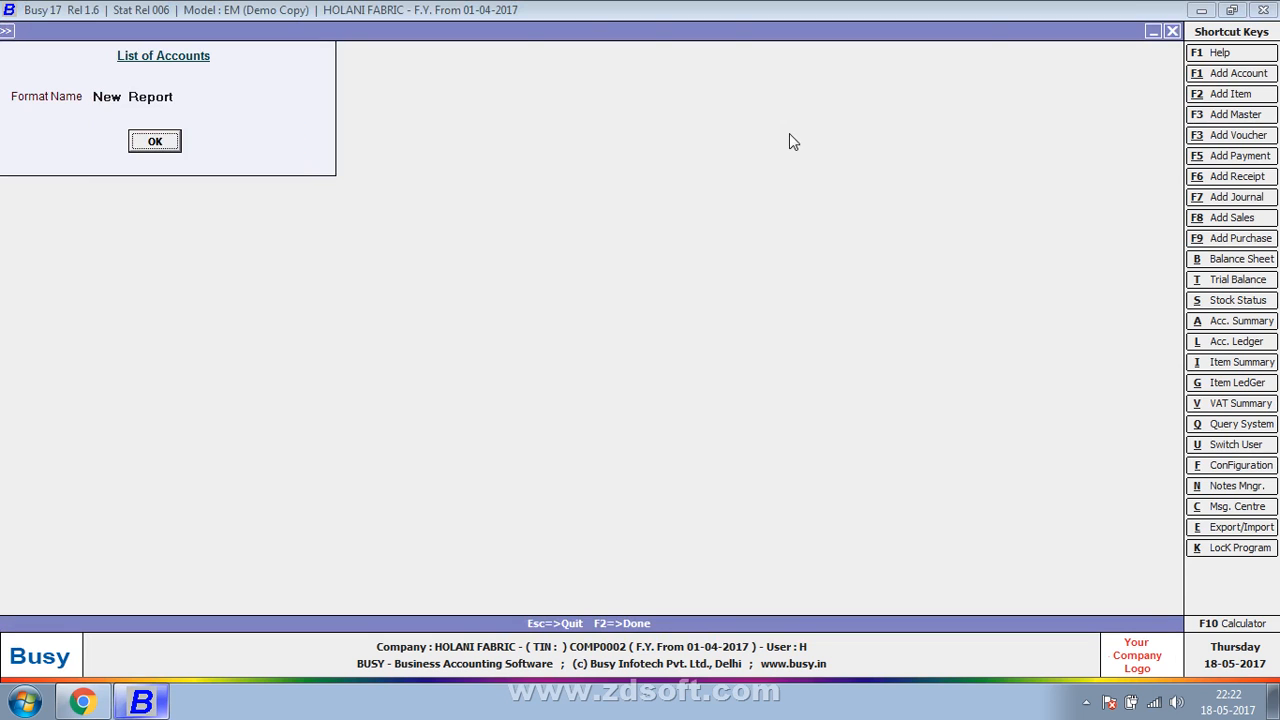
{"action": "key", "text": "Return"}
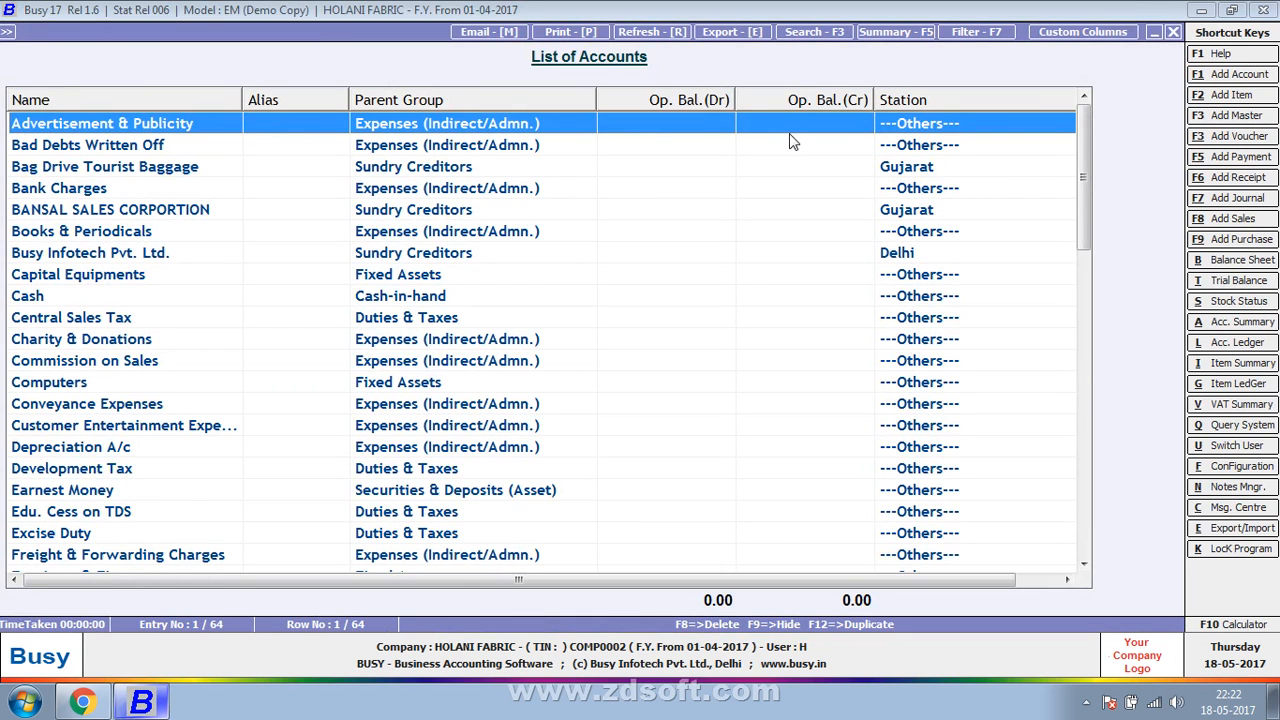
- Change the account list's Station filter formula to F1 AND F2, apply it, and cancel the filter
{"action": "left_click", "coordinate": [995, 34]}
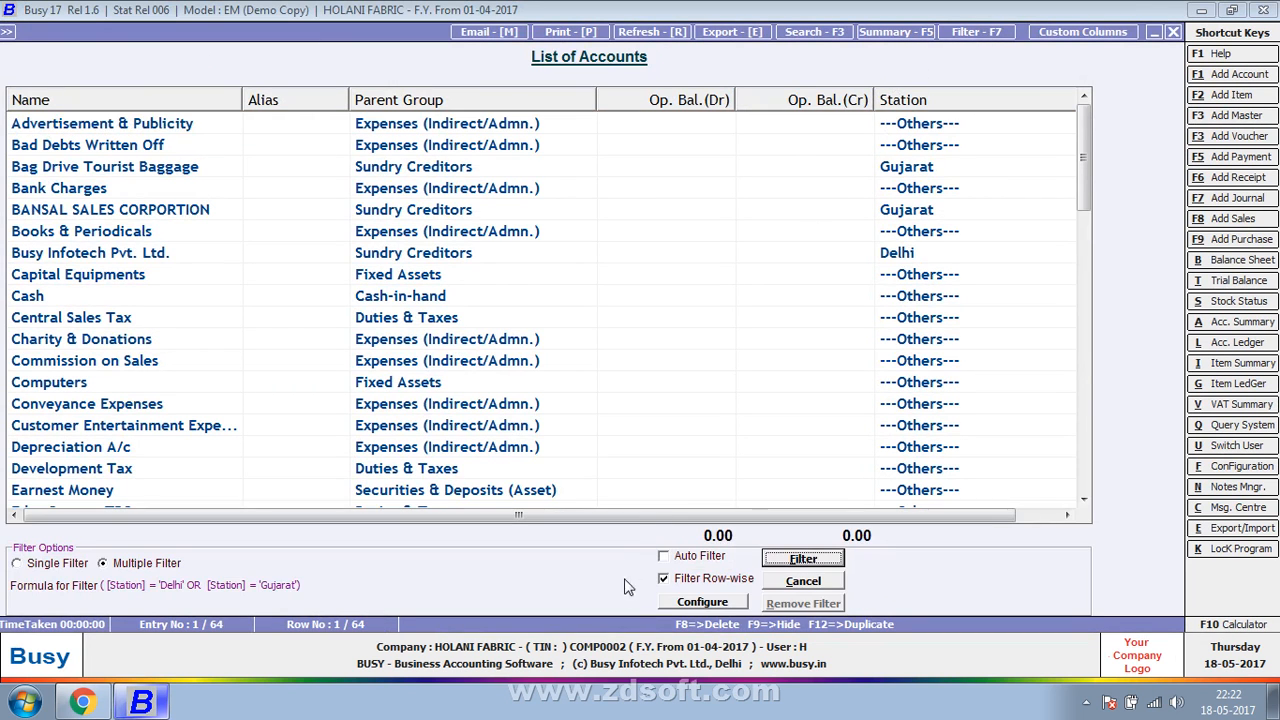
{"action": "left_click", "coordinate": [686, 603]}
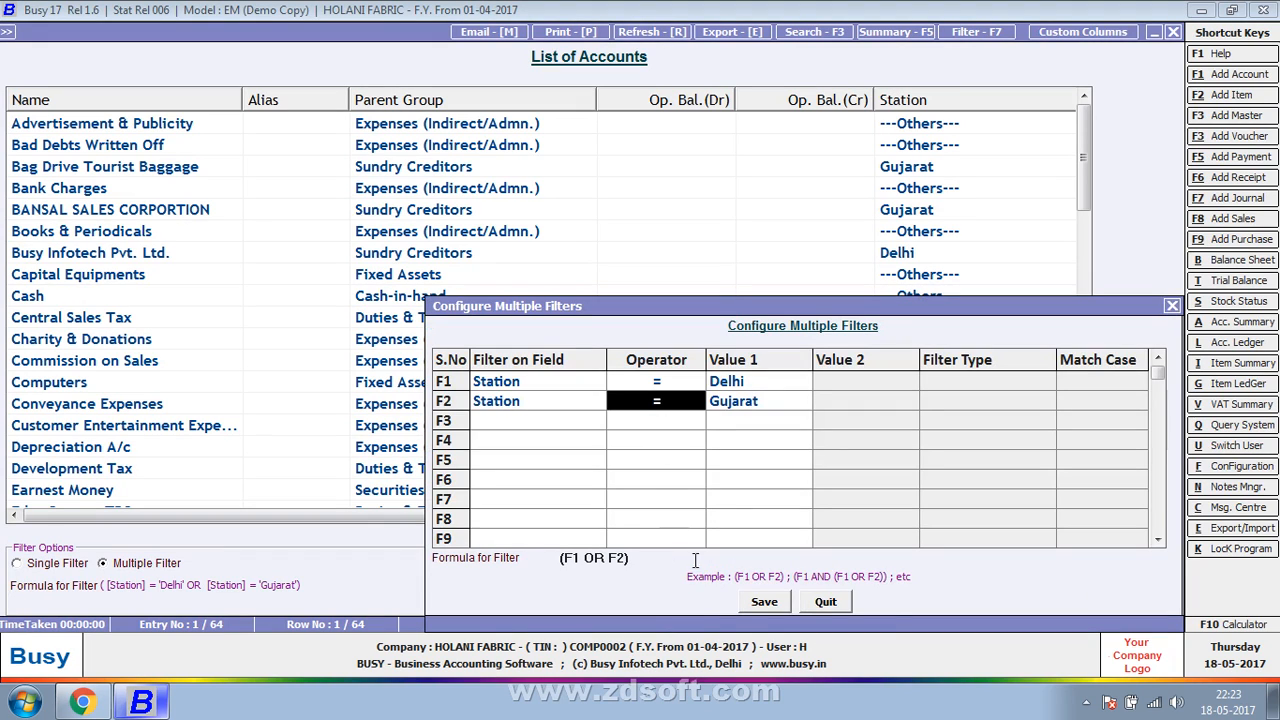
{"action": "double_click", "coordinate": [594, 557]}
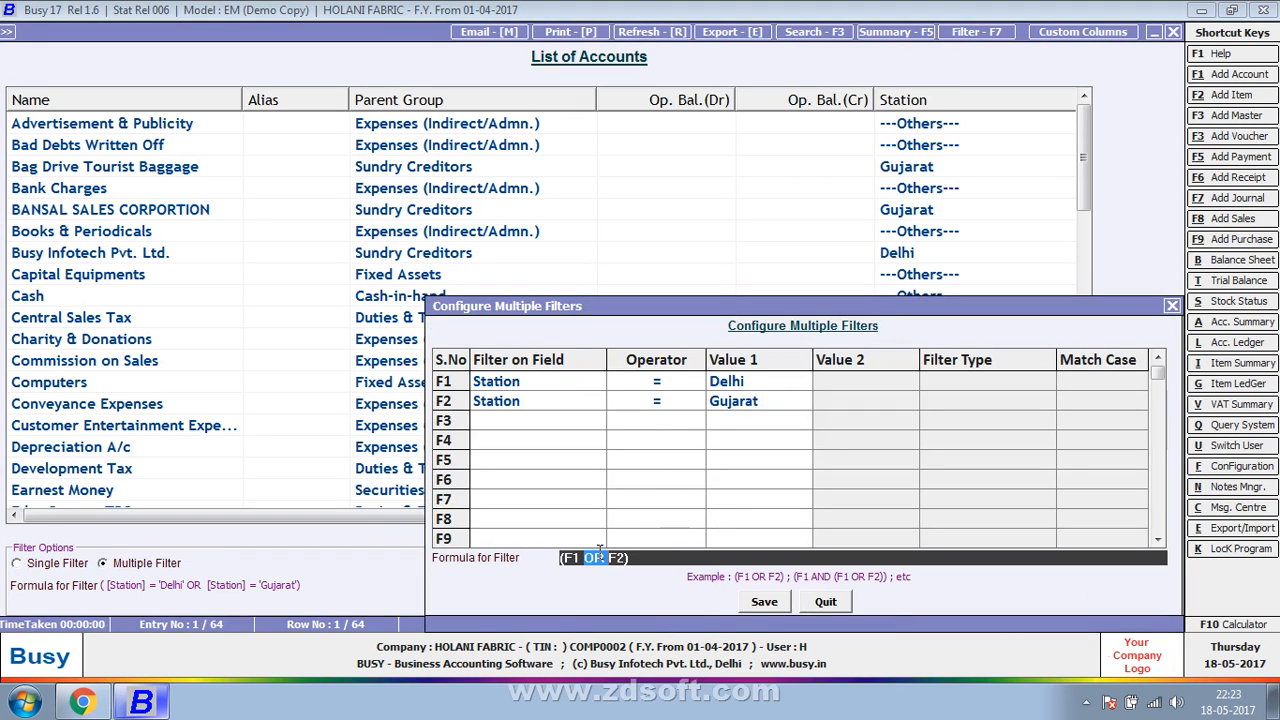
{"action": "type", "text": "AND"}
{"action": "key", "text": "Return"}
{"action": "key", "text": "Return"}
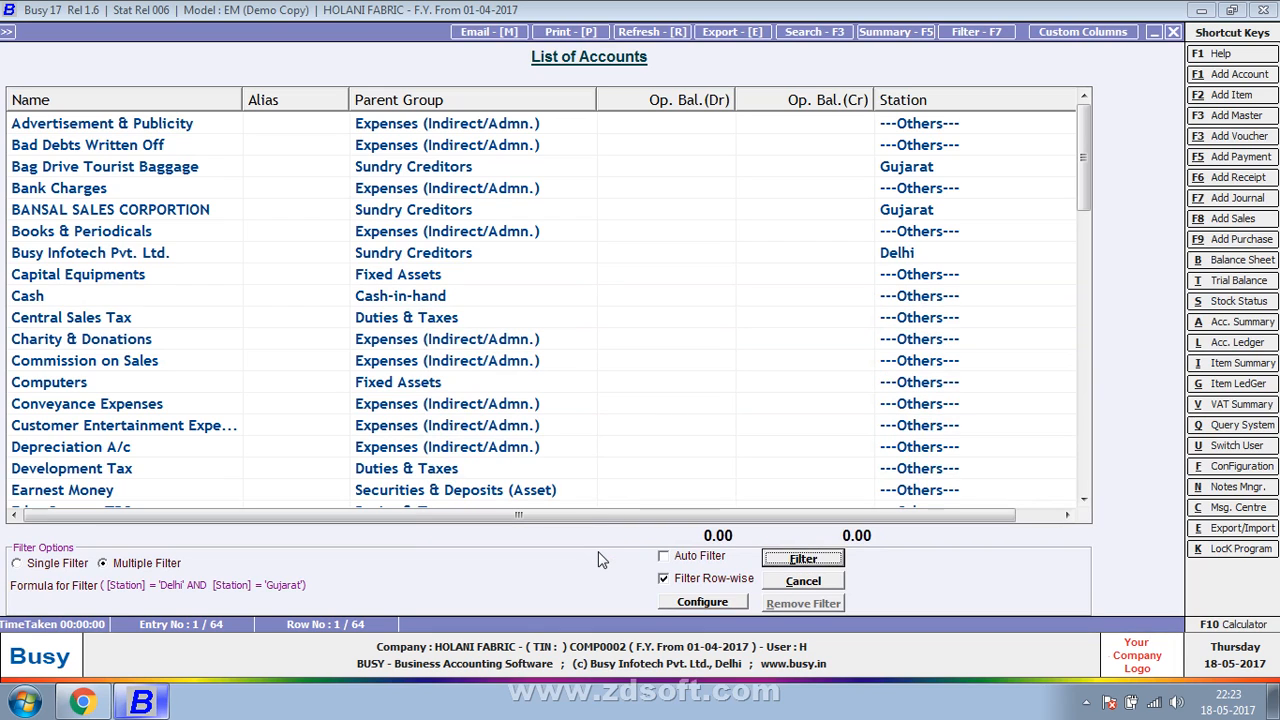
{"action": "key", "text": "Return"}
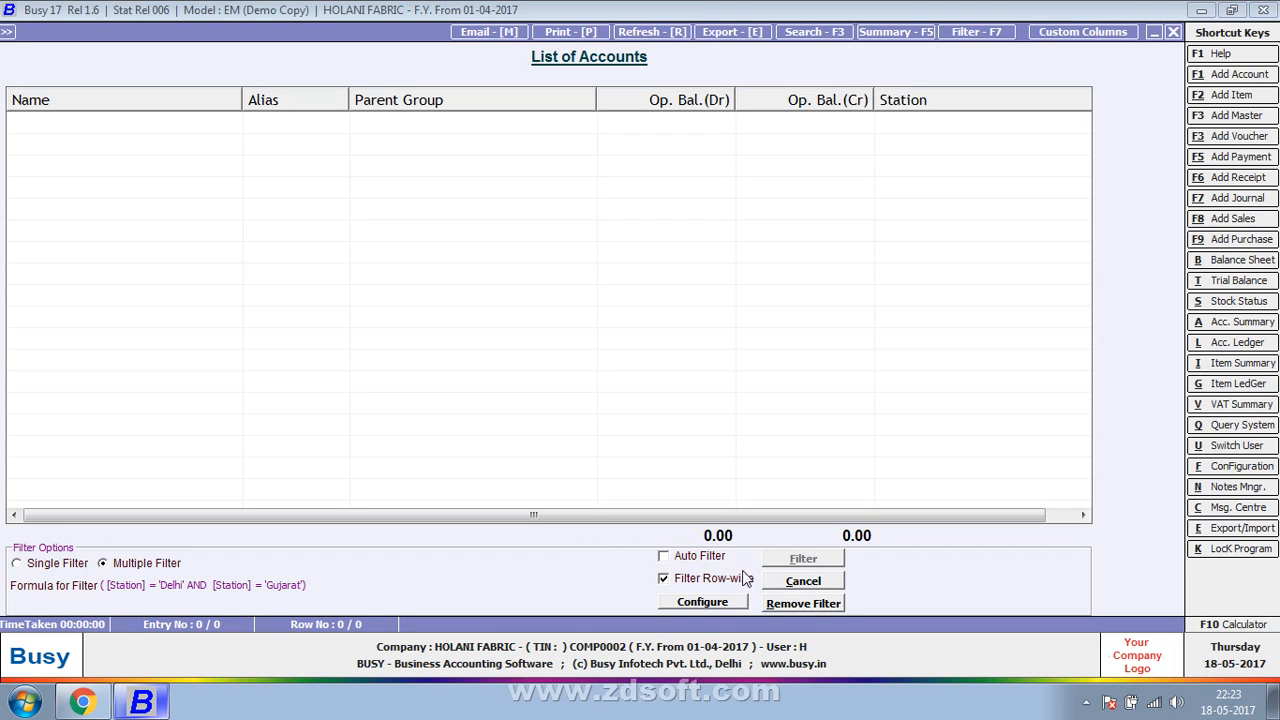
{"action": "left_click", "coordinate": [804, 582]}
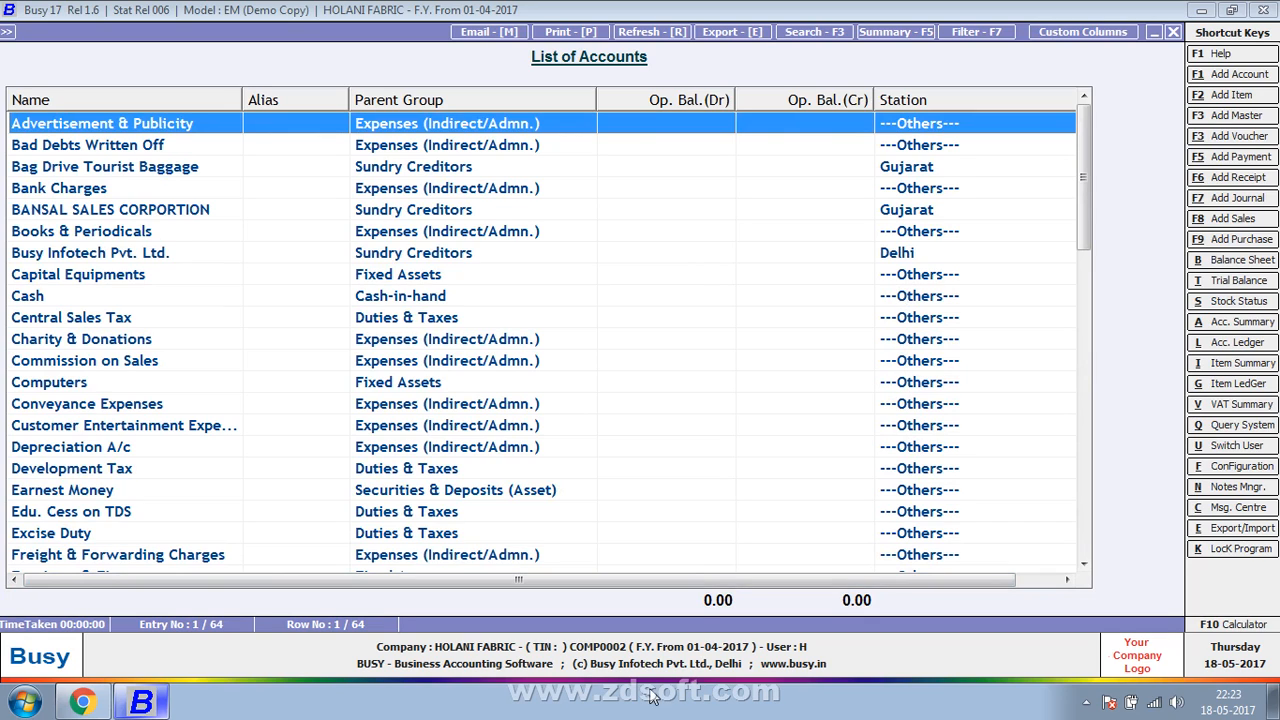
- Reopen the account list's filter settings, save the F1 AND F2 formula again, and apply the filter
{"action": "left_click", "coordinate": [966, 36]}
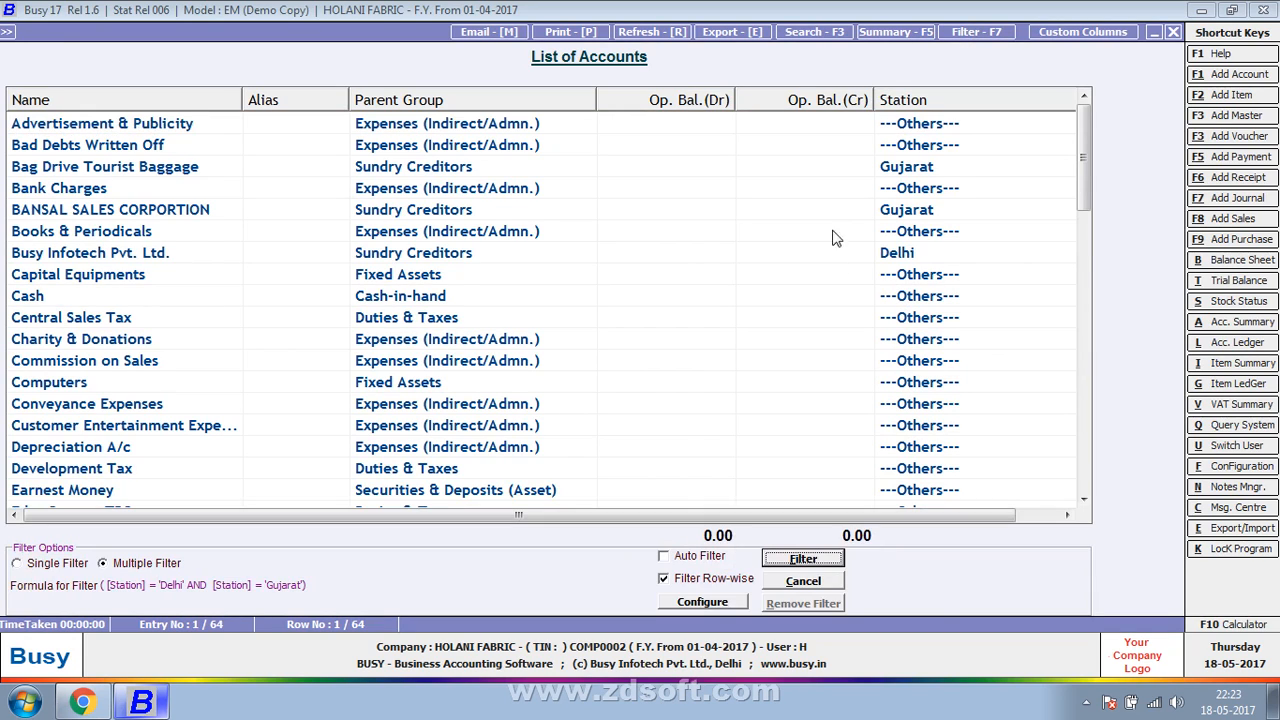
{"action": "left_click", "coordinate": [712, 604]}
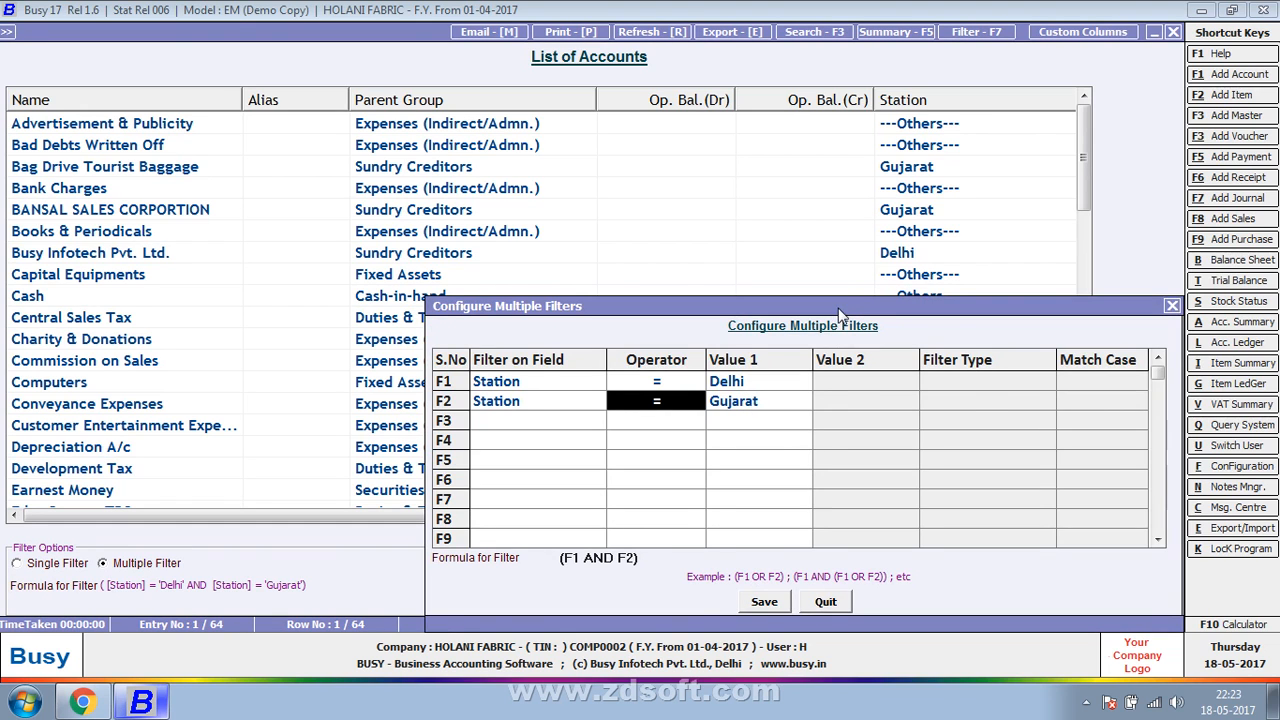
{"action": "left_click_drag", "start_coordinate": [840, 314], "coordinate": [802, 314]}
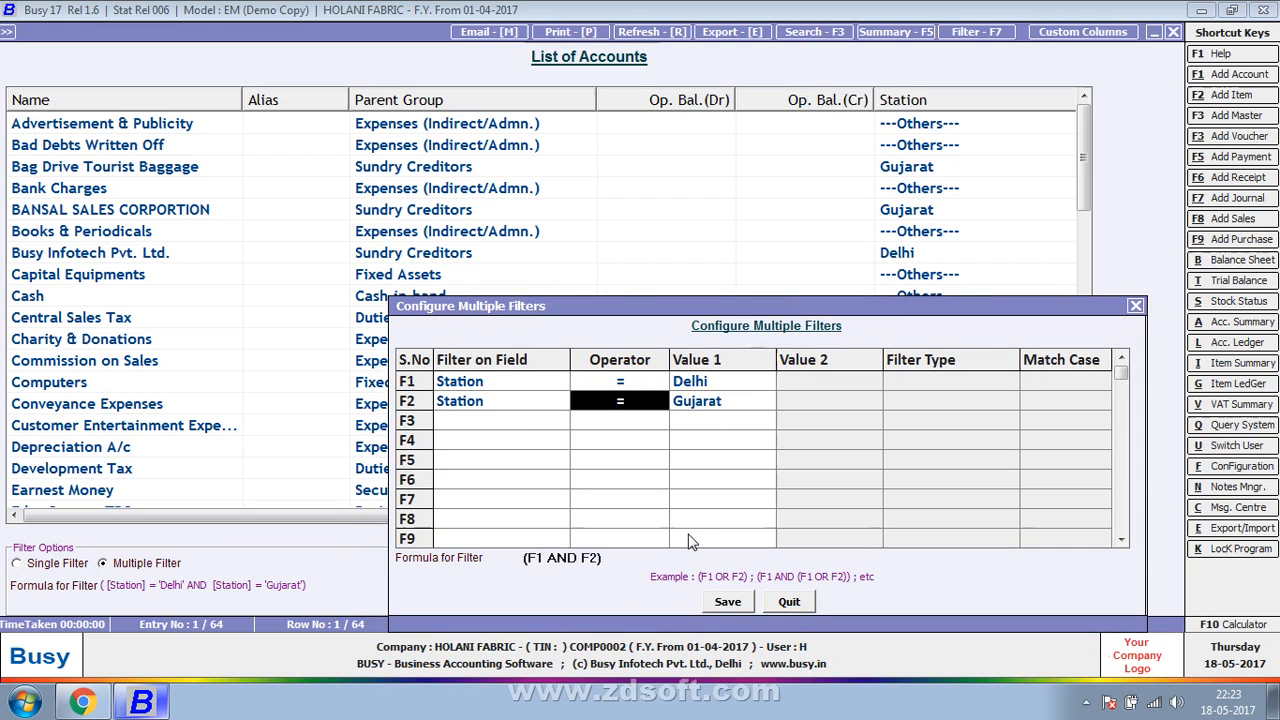
{"action": "left_click", "coordinate": [635, 560]}
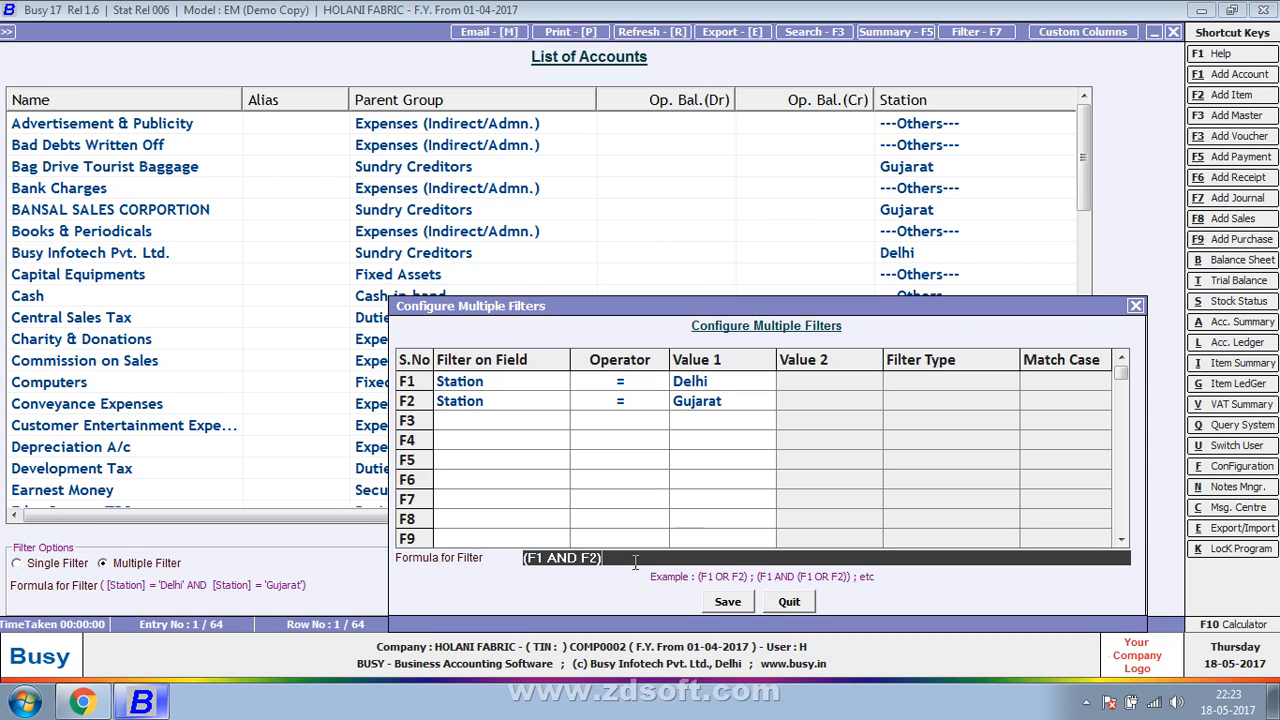
{"action": "left_click", "coordinate": [727, 603]}
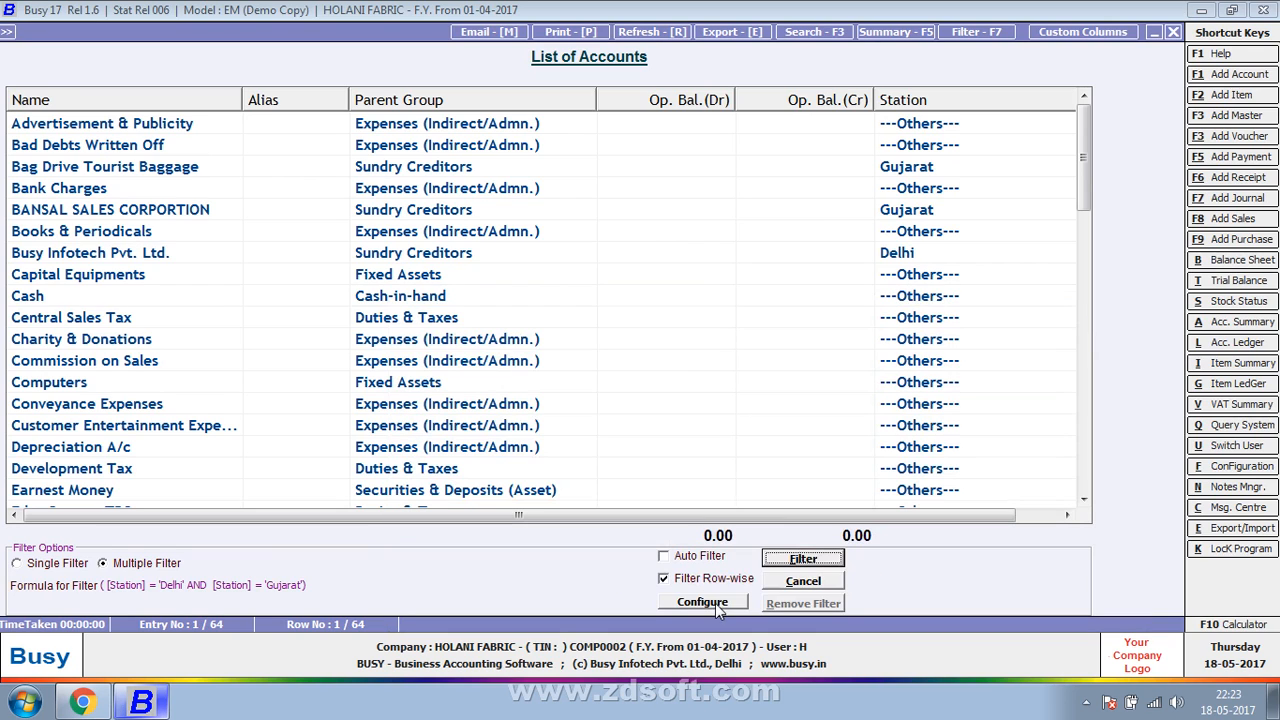
{"action": "left_click", "coordinate": [800, 563]}
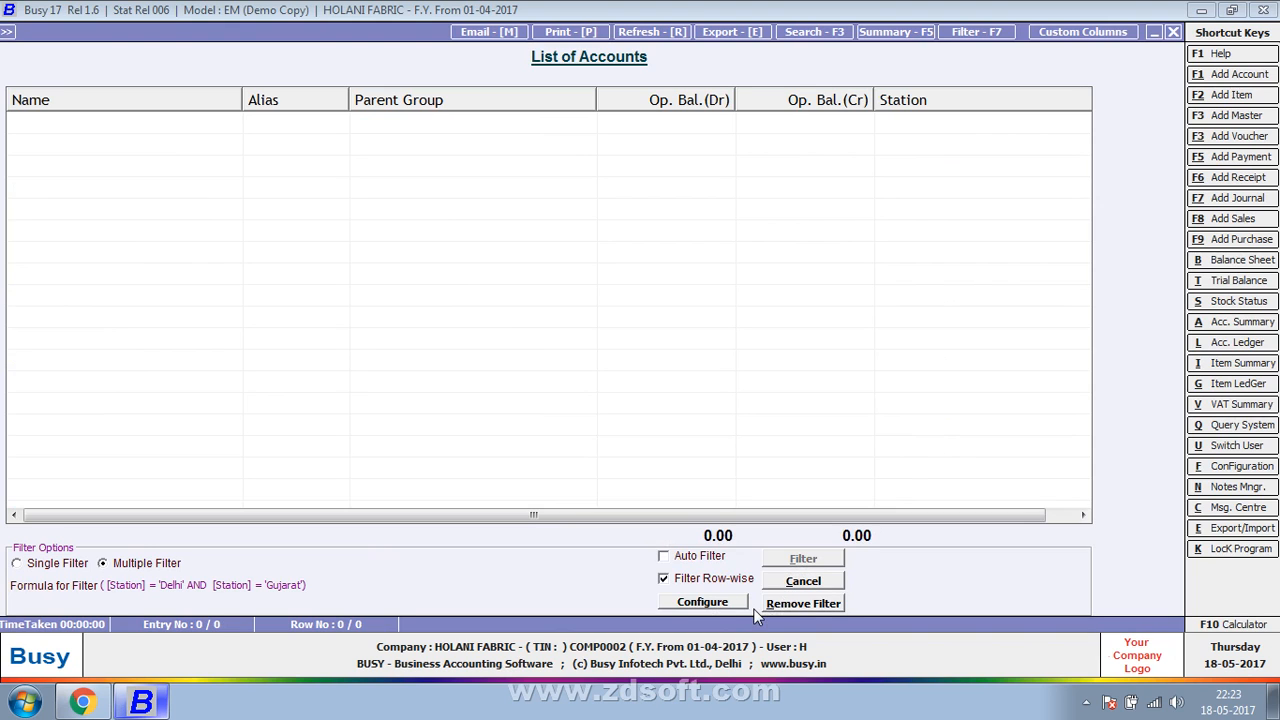
- Try filtering the accounts with Auto Filter on, both without and with Filter Row-wise, and turn Auto Filter off again
{"action": "left_click", "coordinate": [700, 578]}
{"action": "left_click", "coordinate": [712, 557]}
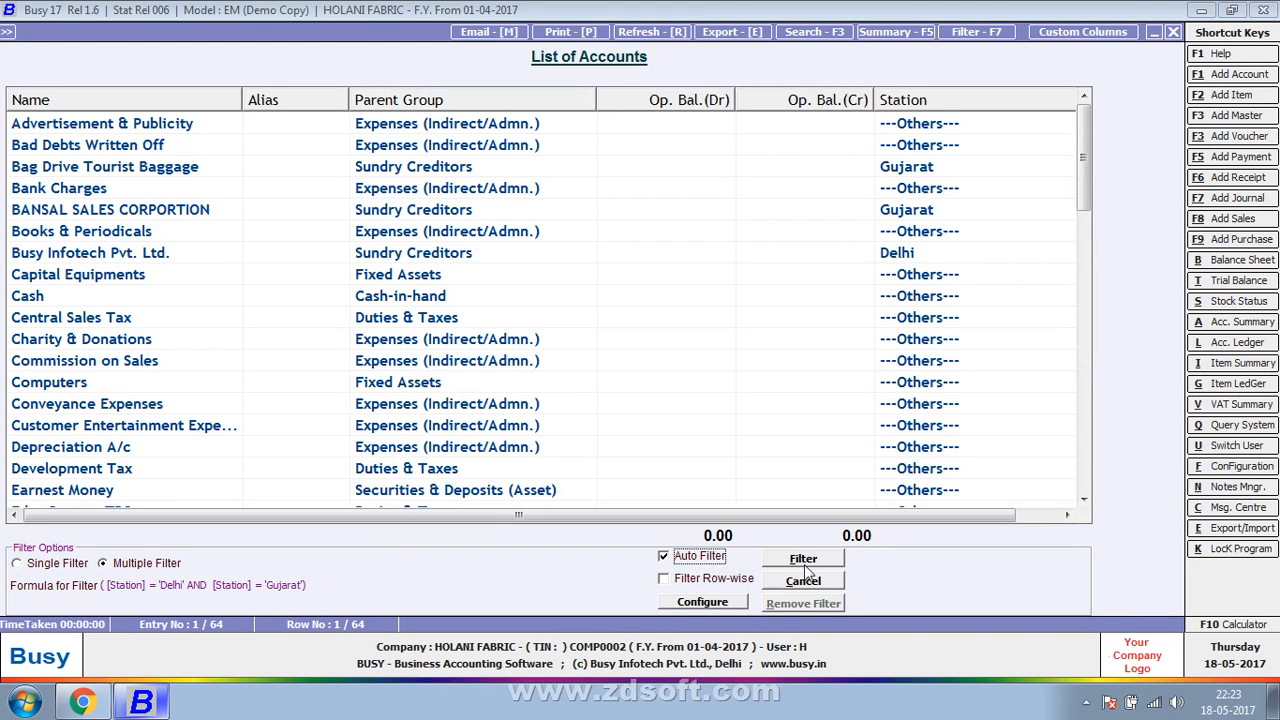
{"action": "left_click", "coordinate": [810, 562]}
{"action": "left_click", "coordinate": [692, 578]}
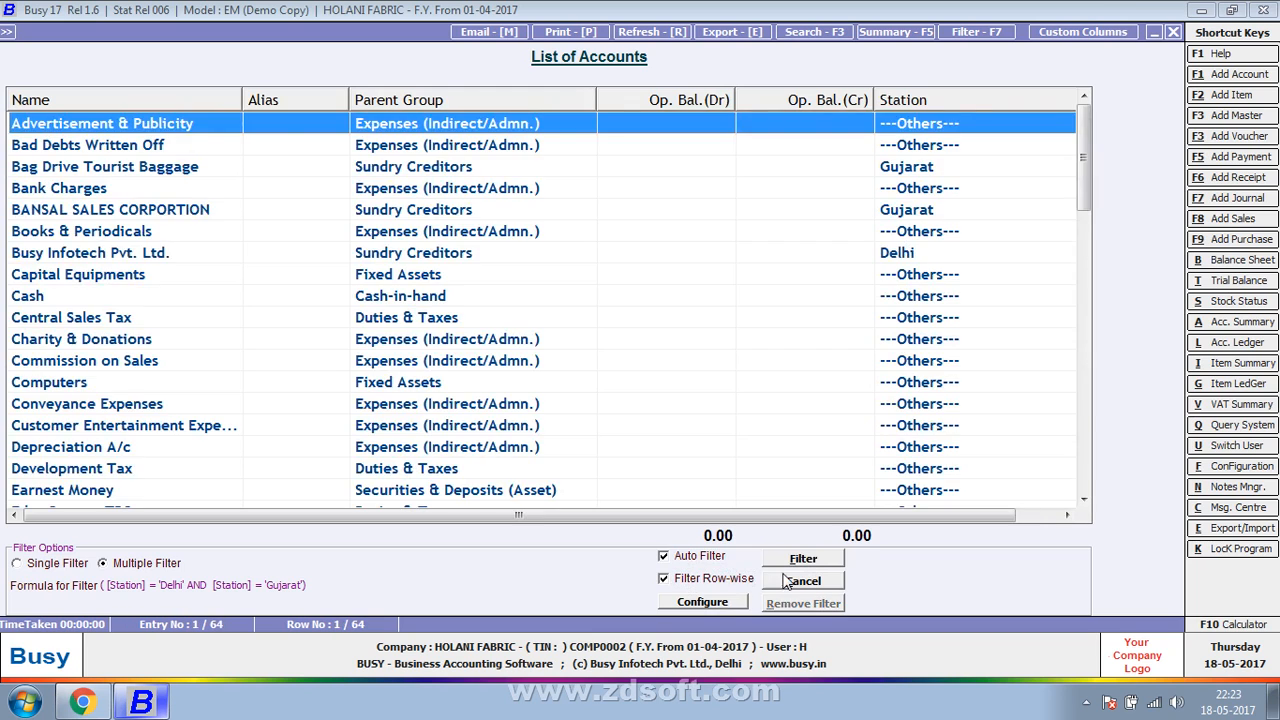
{"action": "left_click", "coordinate": [798, 563]}
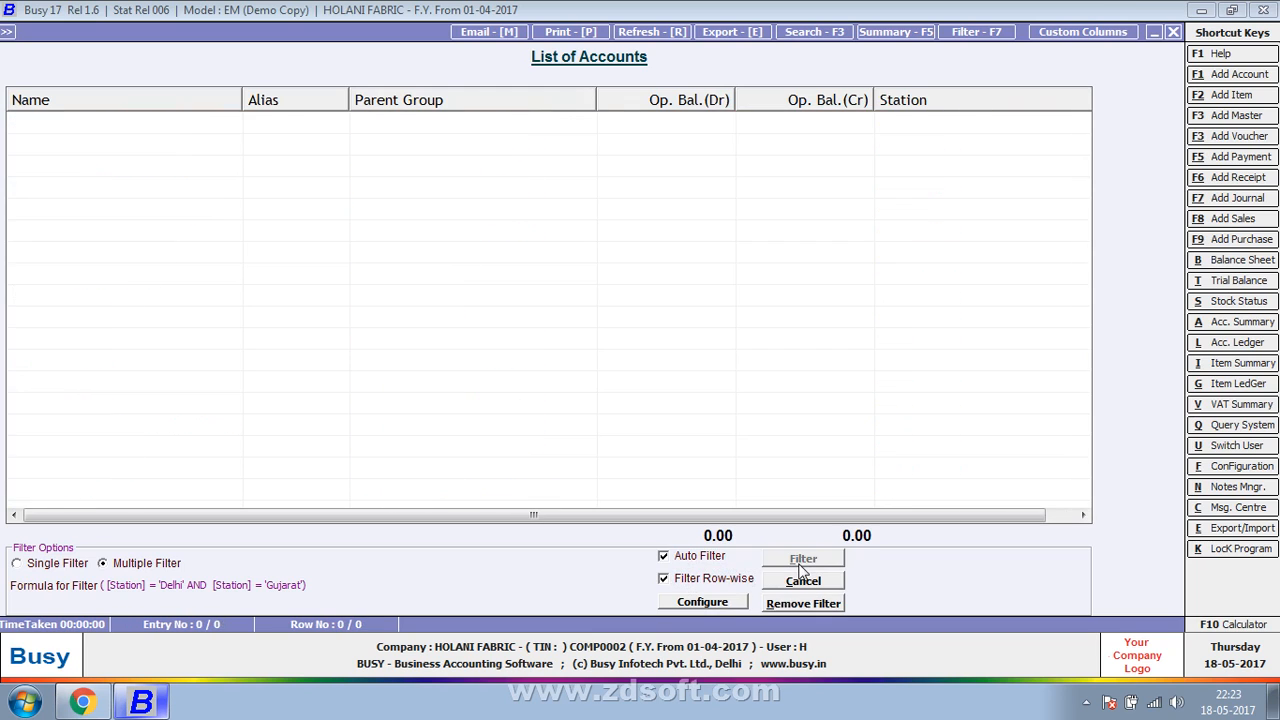
{"action": "left_click", "coordinate": [685, 559]}
{"action": "left_click", "coordinate": [684, 559]}
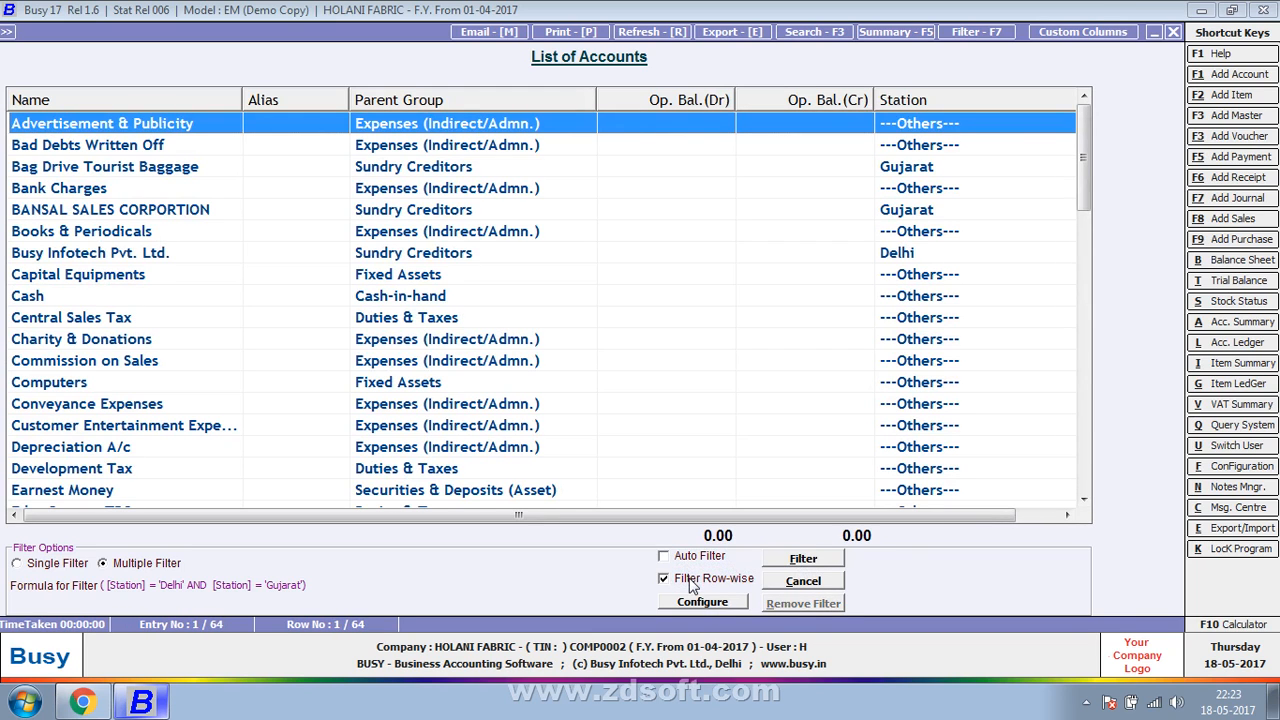
- Change the account list's Station filter formula to F1 OR F2, apply it, and close the list of accounts
{"action": "left_click", "coordinate": [710, 602]}
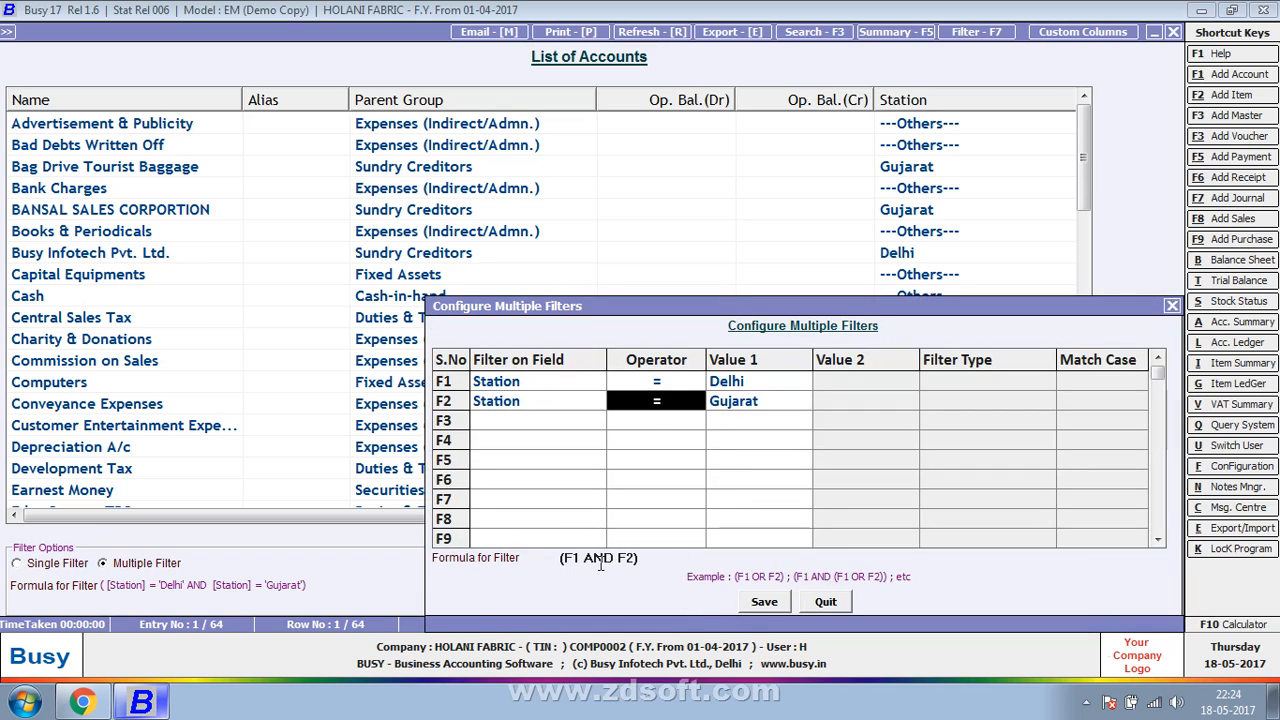
{"action": "double_click", "coordinate": [600, 558]}
{"action": "type", "text": "OR"}
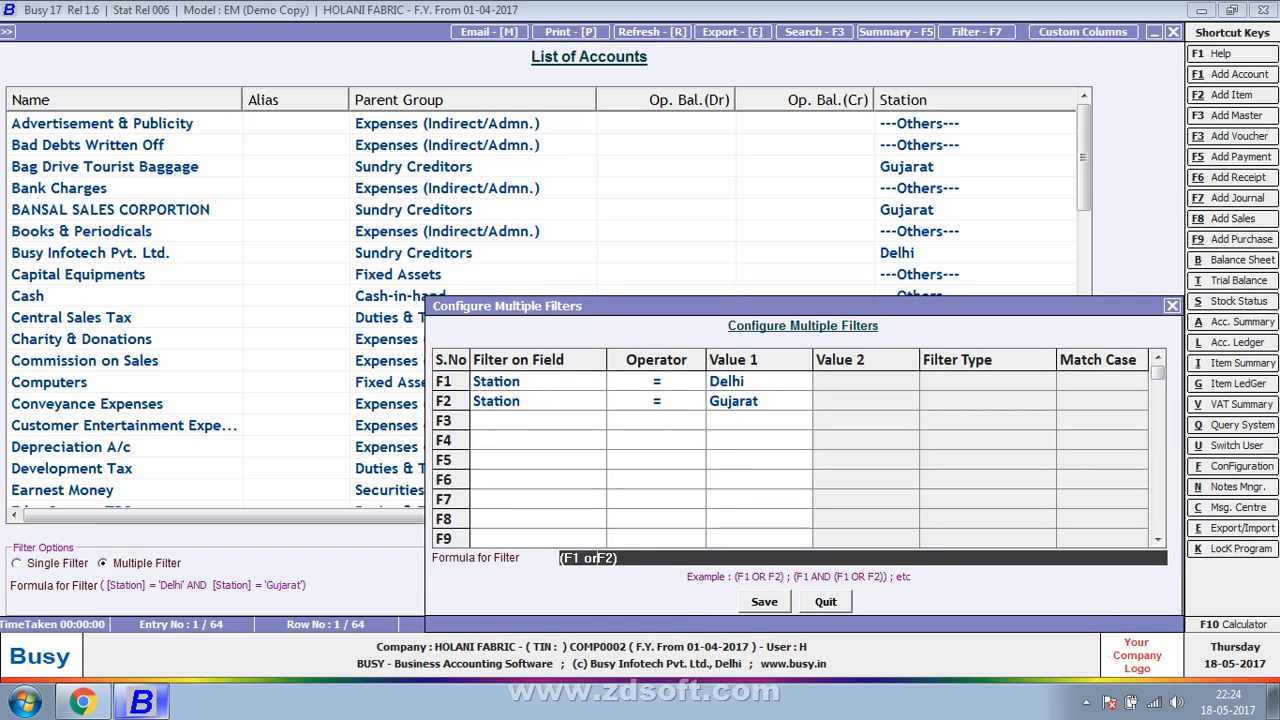
{"action": "key", "text": "Return"}
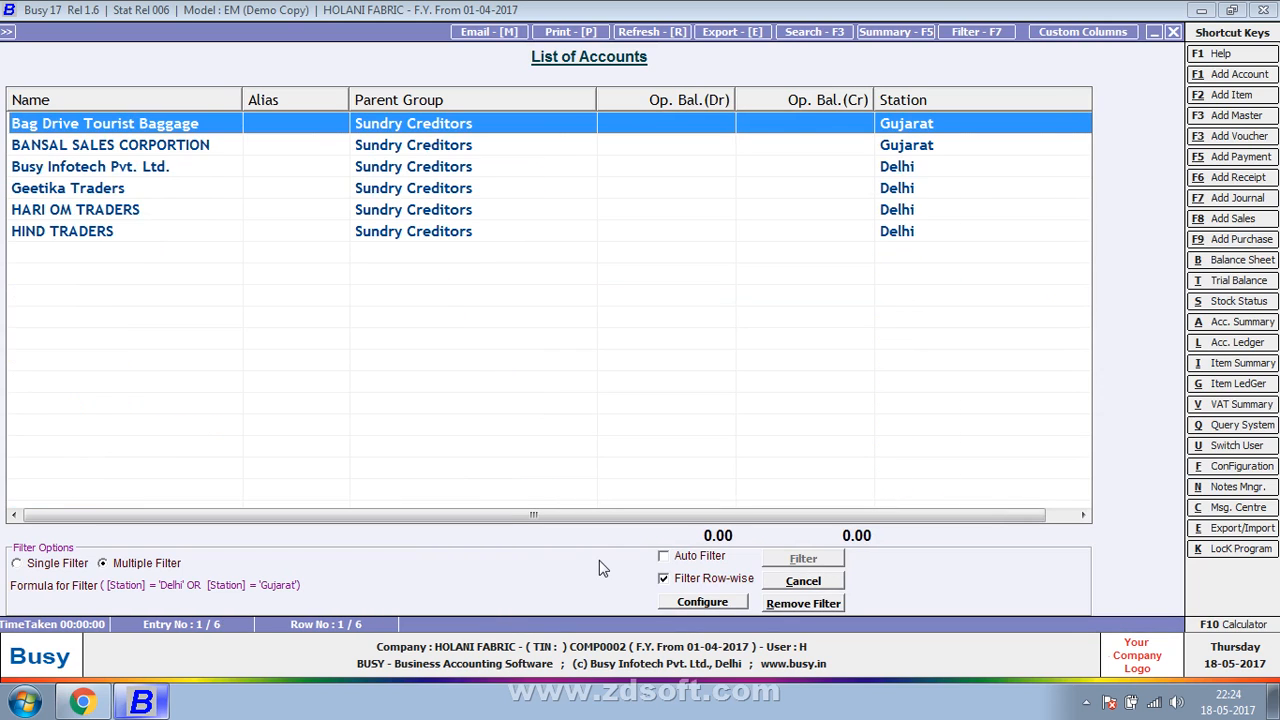
{"action": "key", "text": "Escape"}
{"action": "key", "text": "Escape"}
{"action": "key", "text": "Escape"}
{"action": "key", "text": "Escape"}
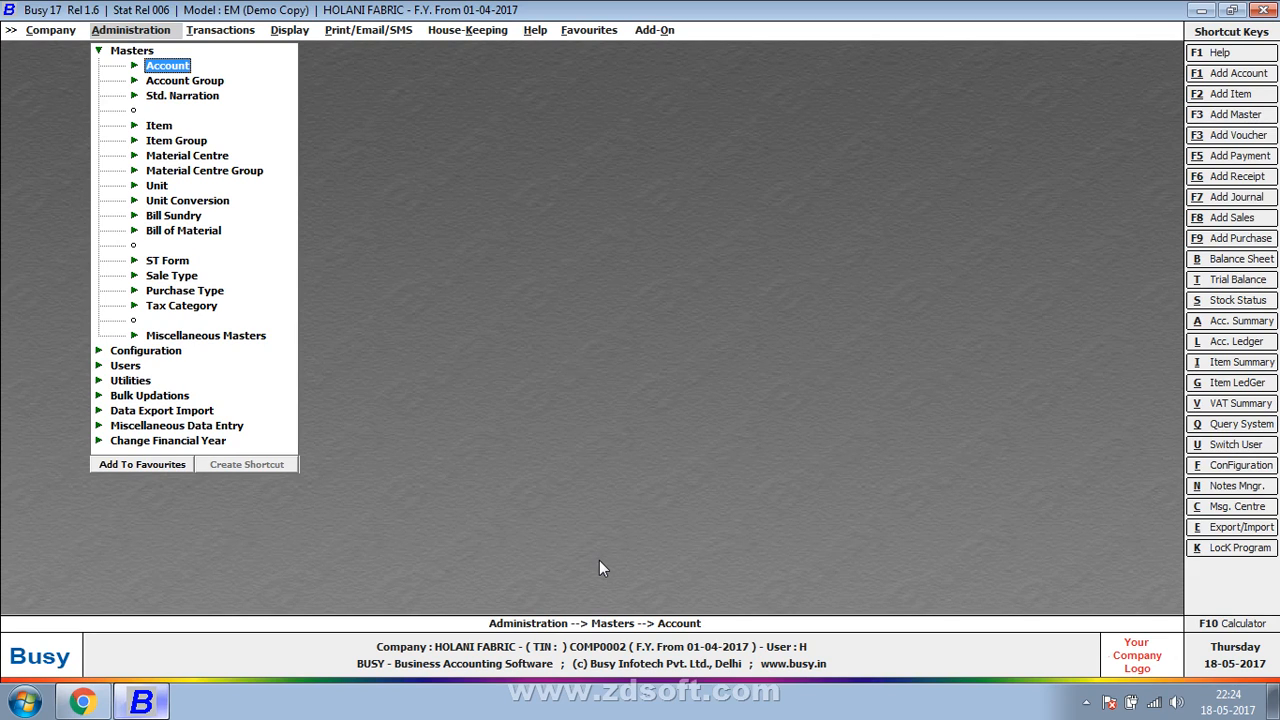
- Display the account ledger for the Purchase account from 01-04-2017 to 06-04-2017, keeping all the optional details at N
{"action": "key", "text": "Right"}
{"action": "key", "text": "Right"}
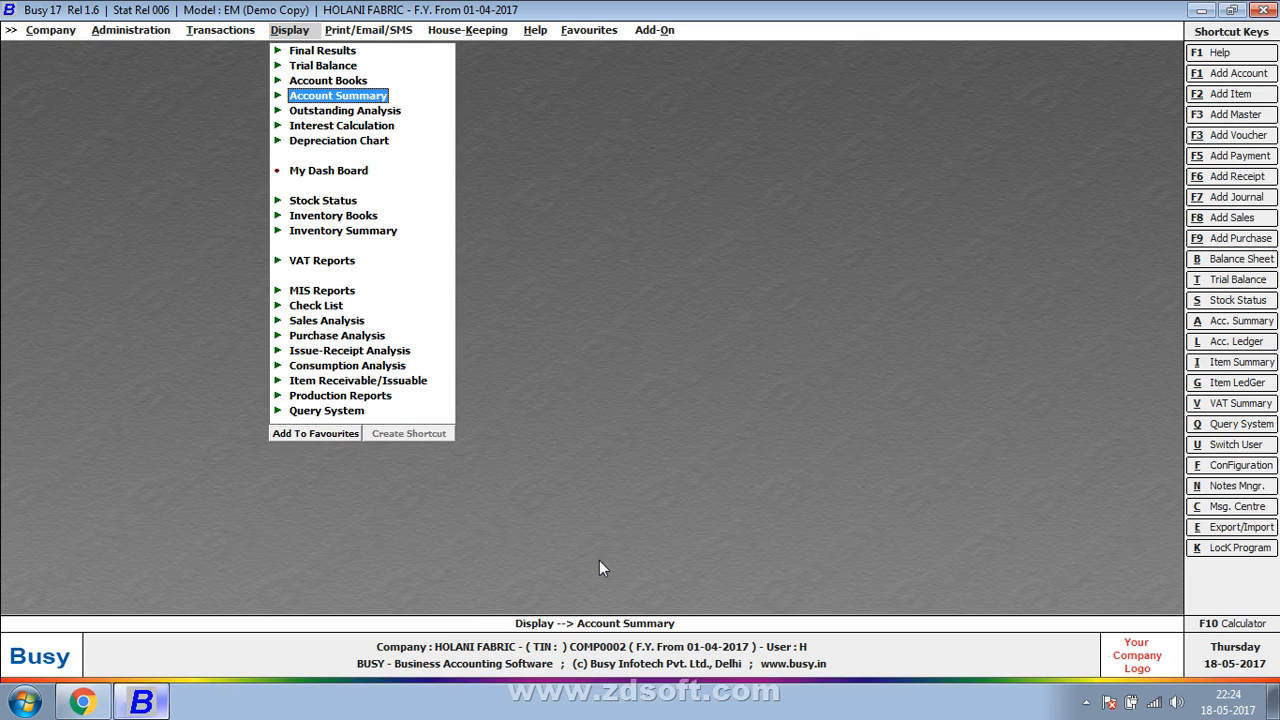
{"action": "key", "text": "alt+l"}
{"action": "type", "text": "purcha"}
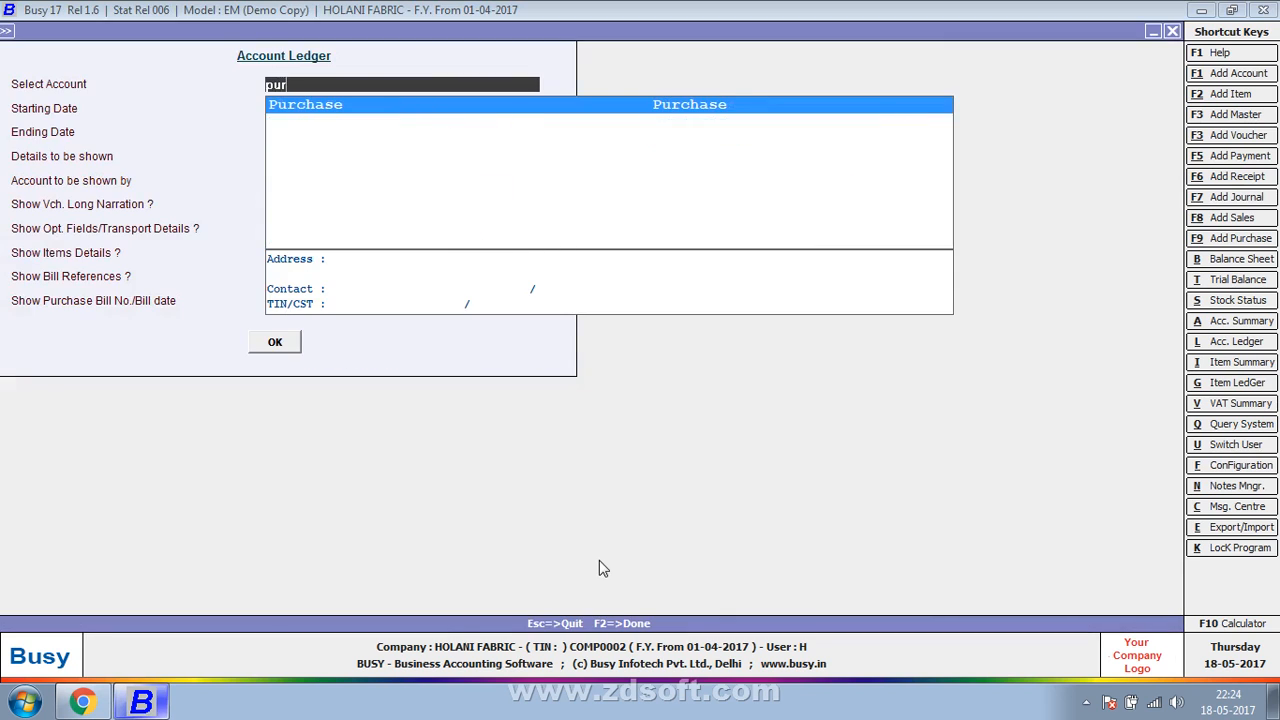
{"action": "key", "text": "Return"}
{"action": "key", "text": "Return"}
{"action": "key", "text": "Return"}
{"action": "key", "text": "Return"}
{"action": "key", "text": "Return"}
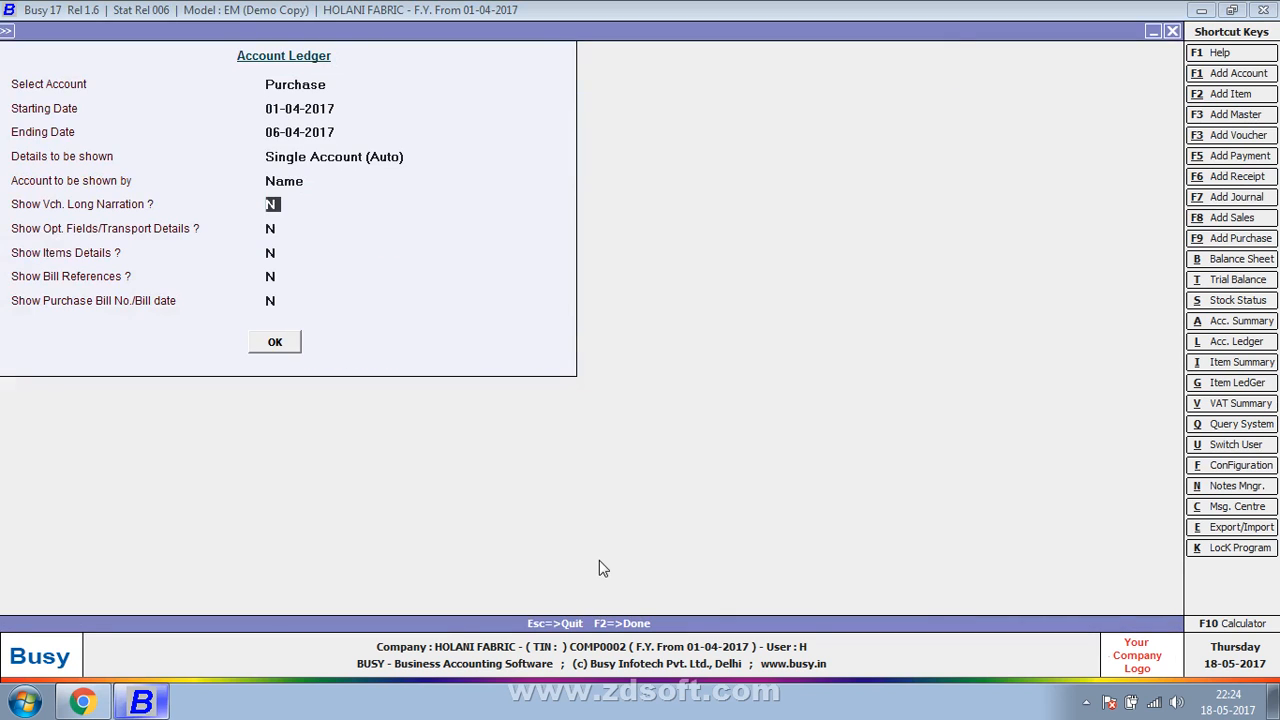
{"action": "key", "text": "F2"}
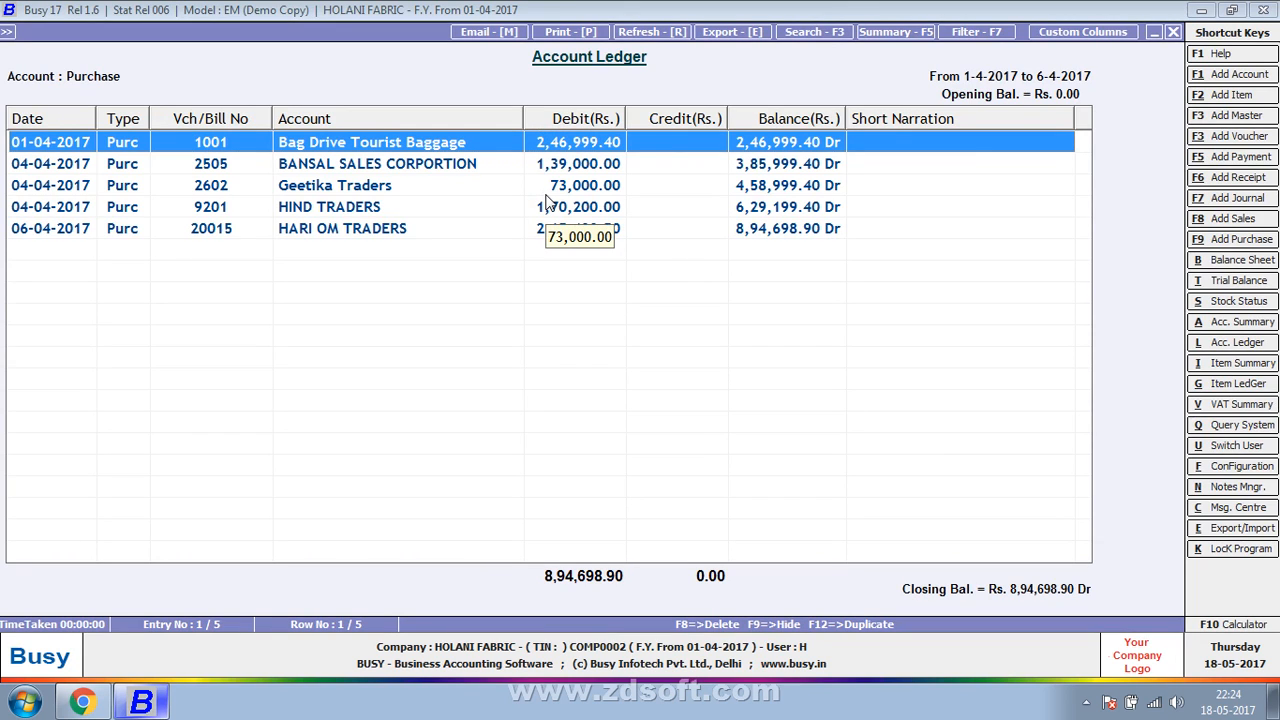
- Set up a single filter on the ledger's Debit(Rs.) field with the operator <
{"action": "left_click", "coordinate": [988, 34]}
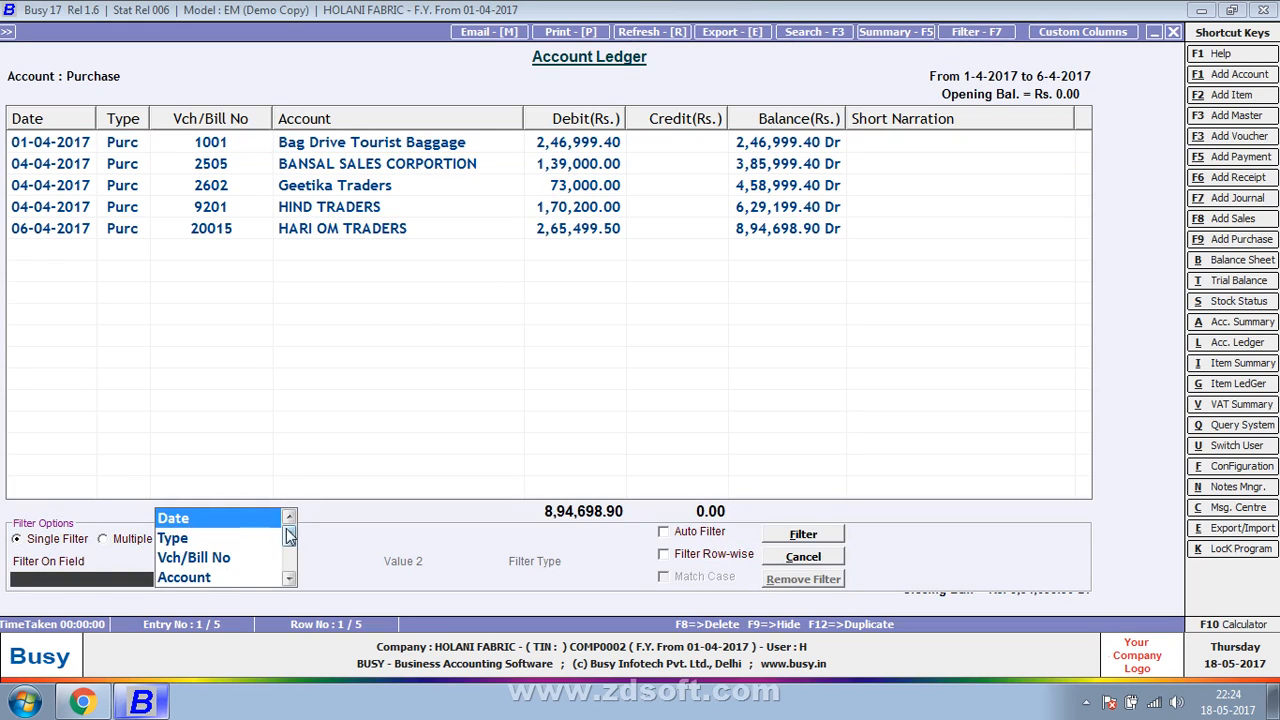
{"action": "left_click_drag", "start_coordinate": [287, 531], "coordinate": [287, 558]}
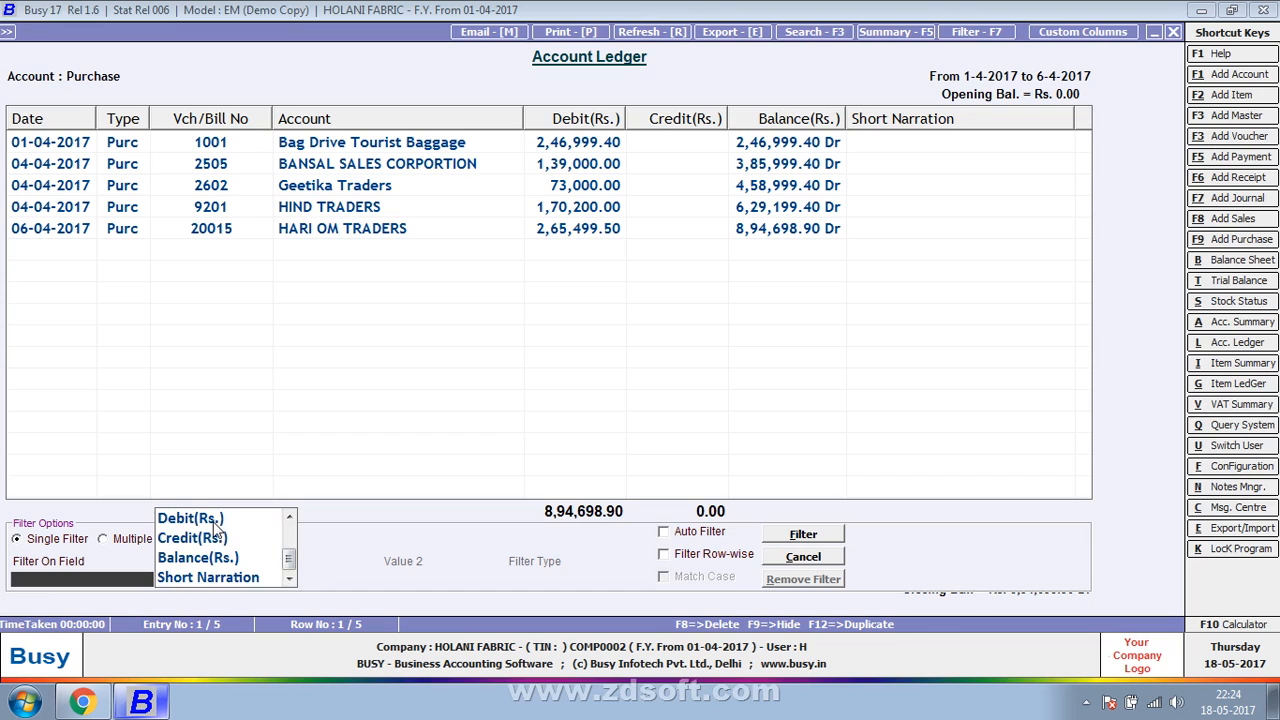
{"action": "left_click", "coordinate": [213, 521]}
{"action": "left_click", "coordinate": [211, 575]}
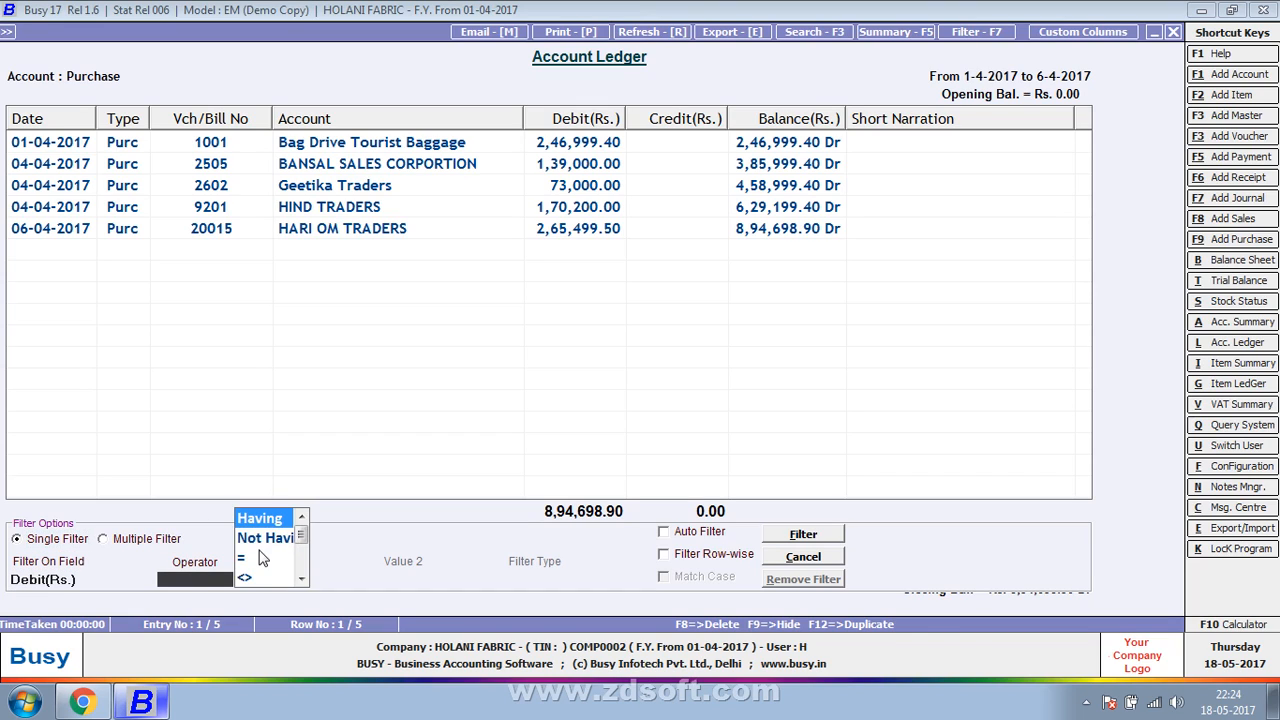
{"action": "left_click", "coordinate": [256, 564]}
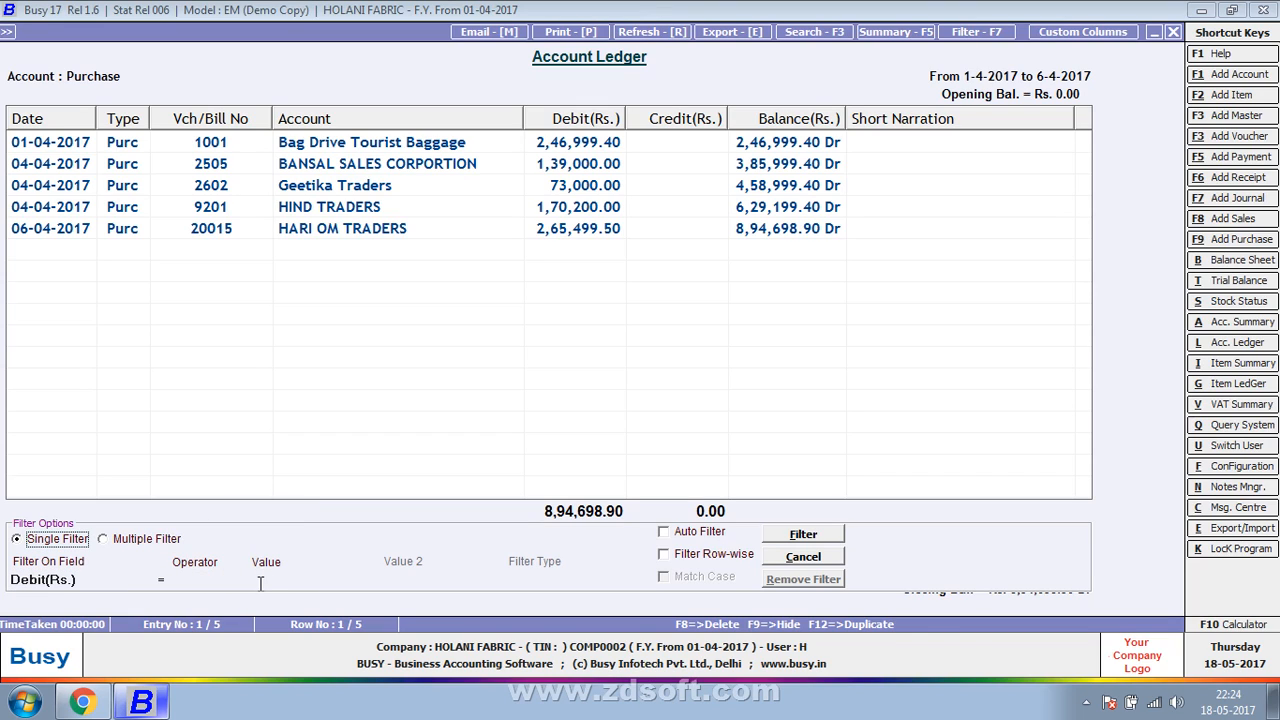
{"action": "left_click", "coordinate": [268, 578]}
{"action": "left_click", "coordinate": [217, 583]}
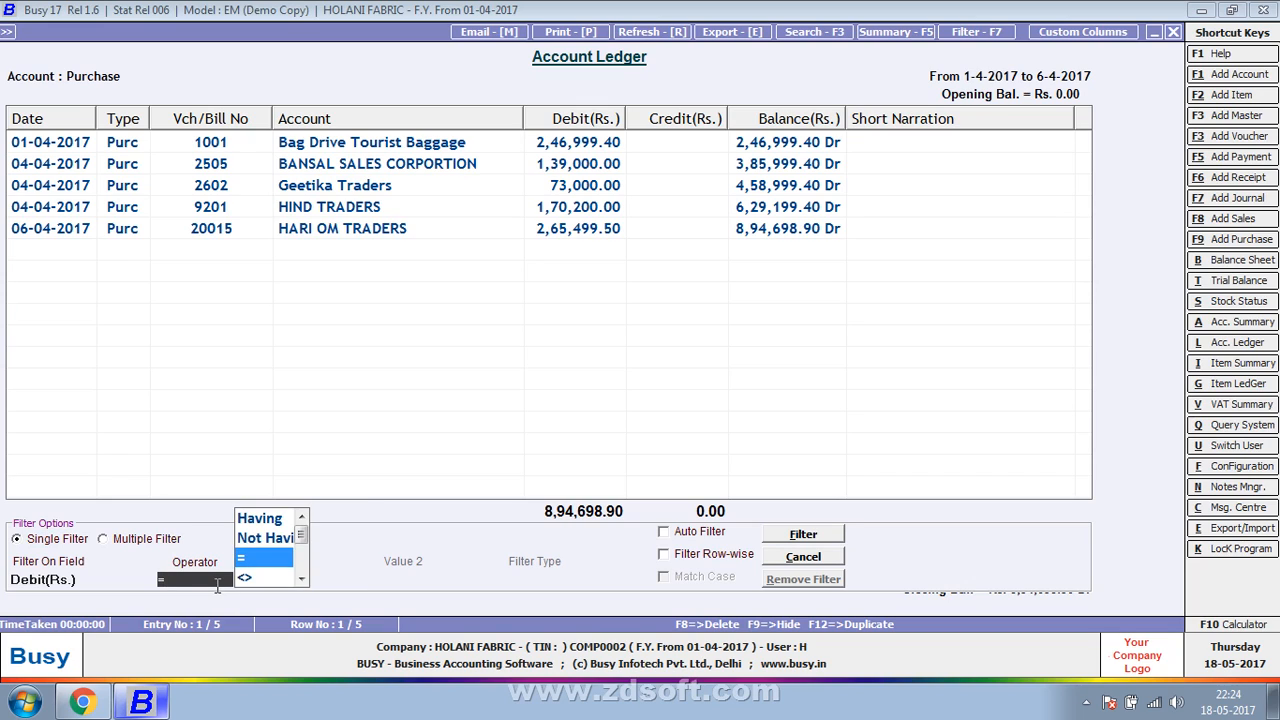
{"action": "key", "text": "Down"}
{"action": "key", "text": "Down"}
{"action": "key", "text": "Down"}
{"action": "key", "text": "Down"}
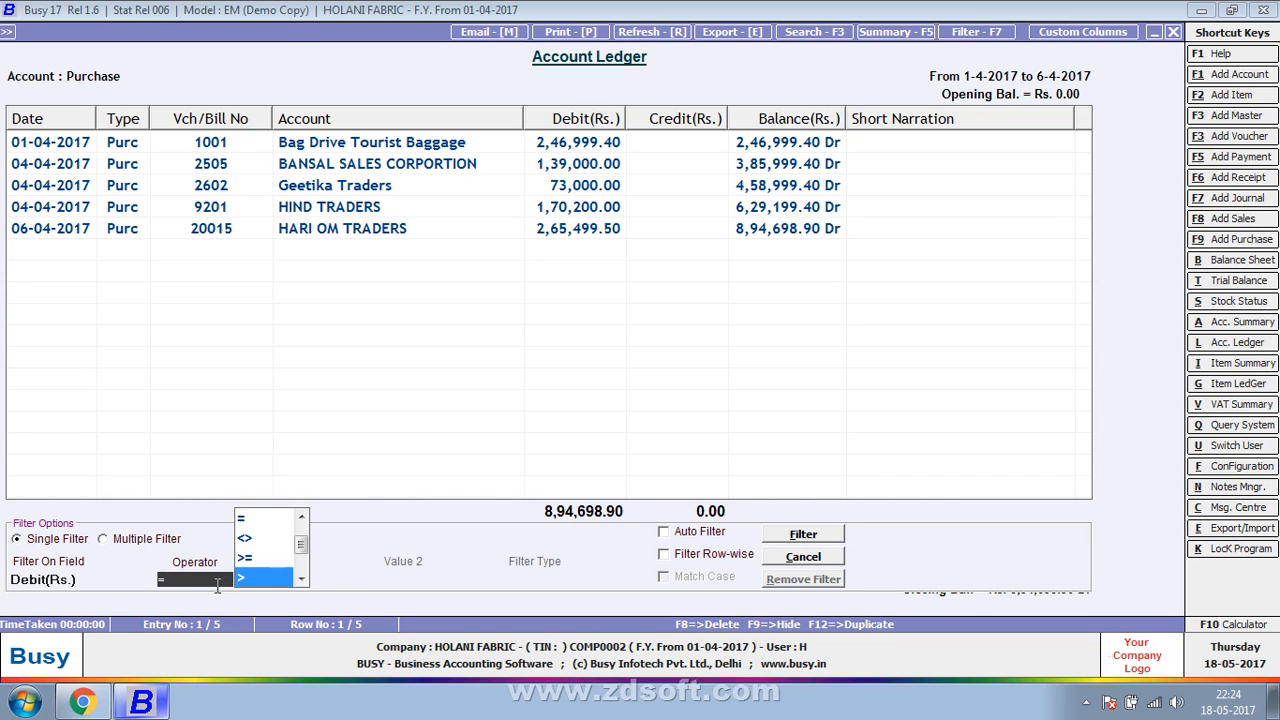
{"action": "key", "text": "Down"}
{"action": "key", "text": "Return"}
- Apply the debit filter with the value 100000 and Filter Row-wise on, and remove the filter again
{"action": "type", "text": "10"}
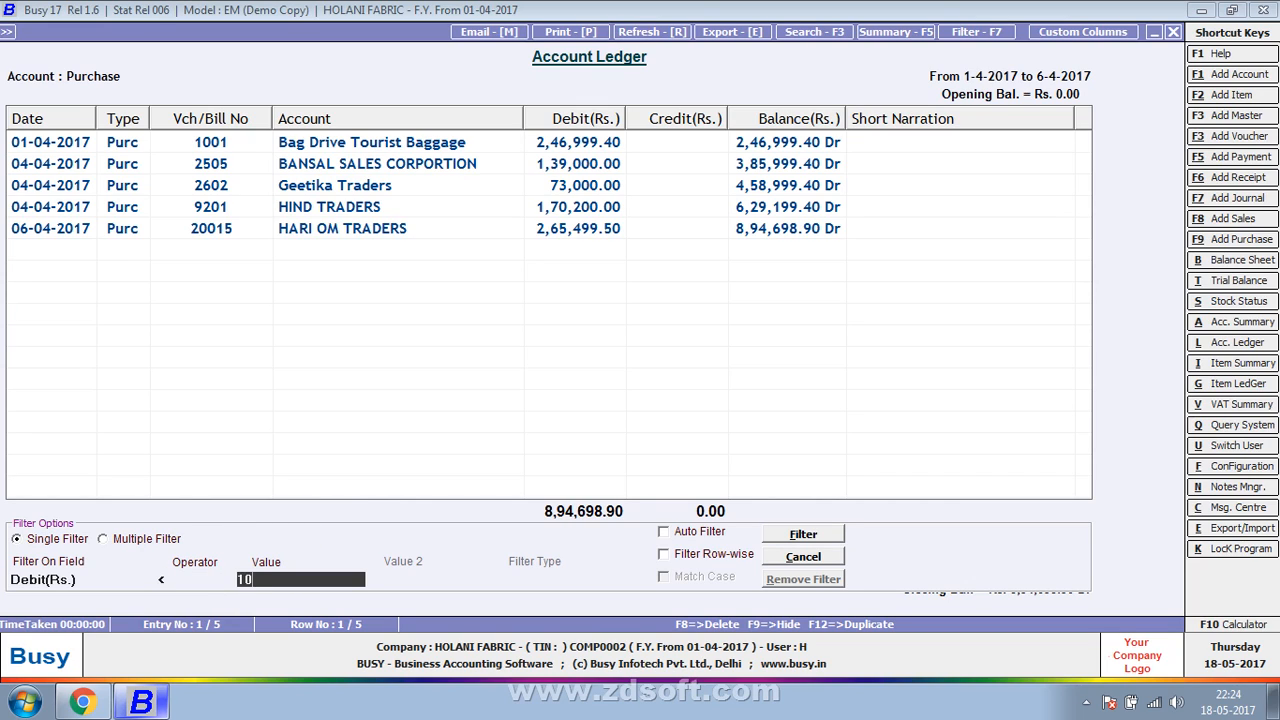
{"action": "type", "text": "0000"}
{"action": "key", "text": "Return"}
{"action": "key", "text": "Return"}
{"action": "key", "text": "space"}
{"action": "key", "text": "Return"}
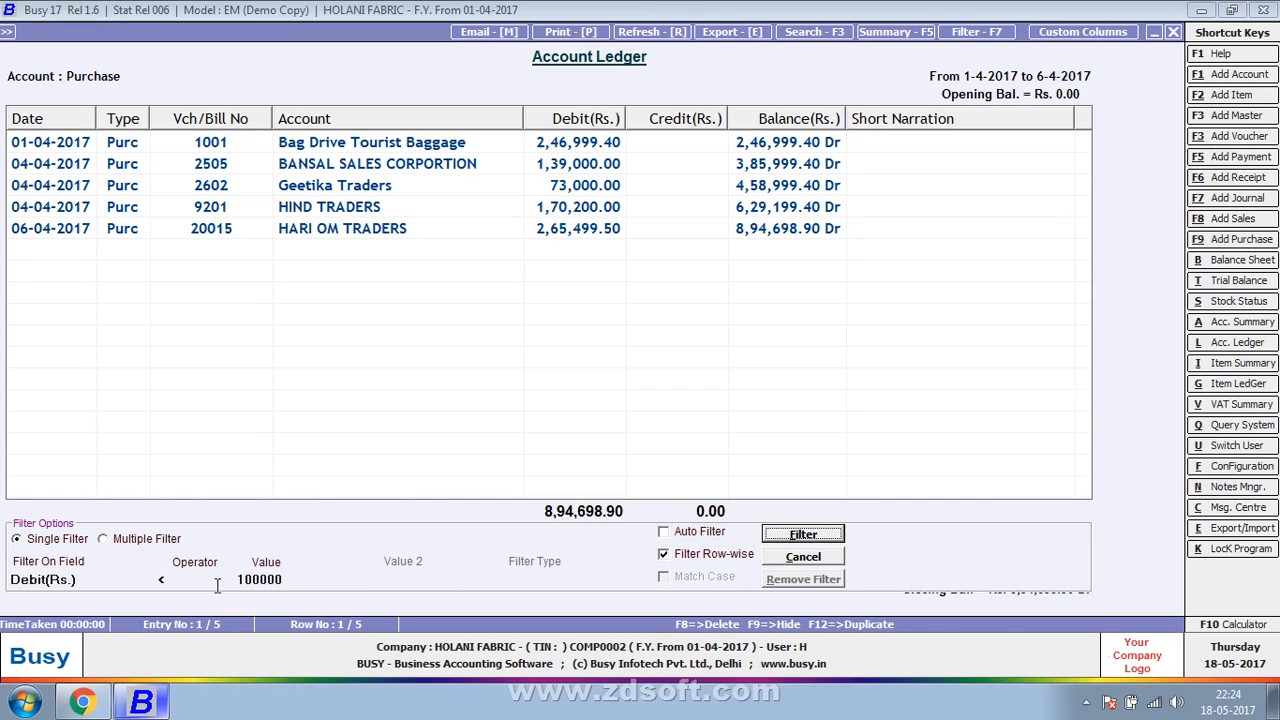
{"action": "key", "text": "Return"}
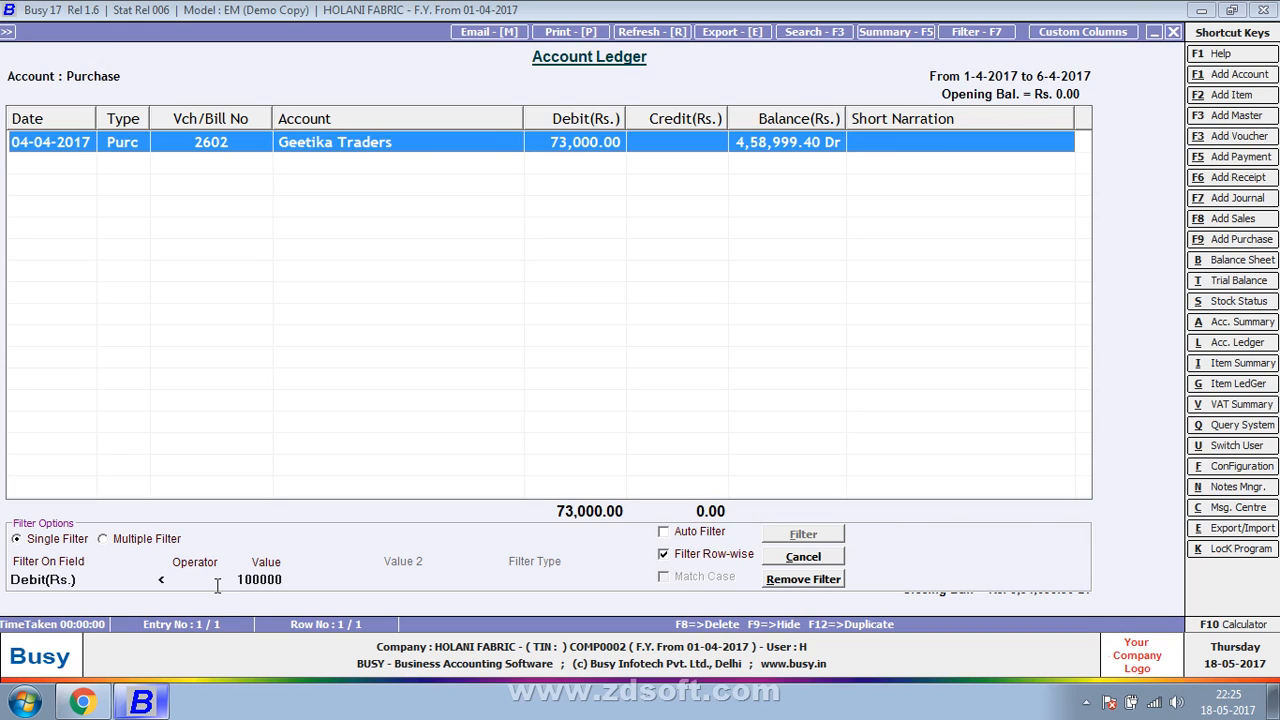
{"action": "key", "text": "Return"}
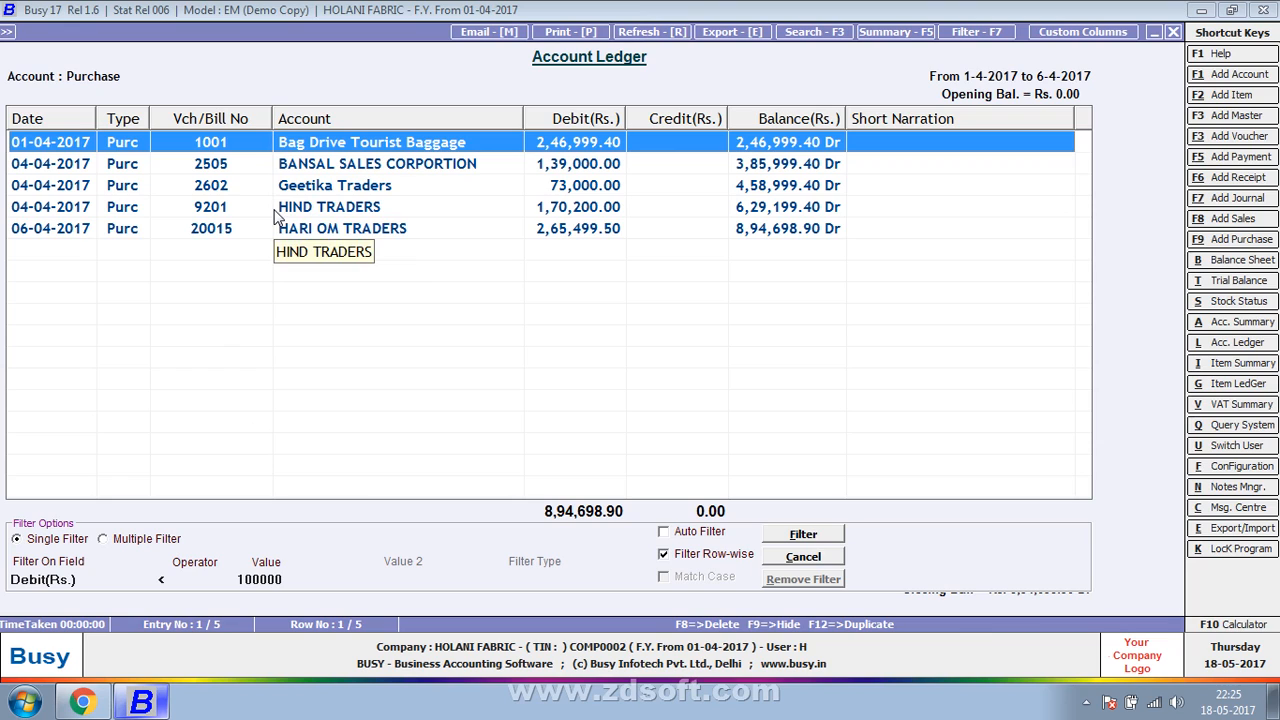
- Switch the ledger to multiple filters and set condition F1 to the Account field with the operator Having
{"action": "left_click", "coordinate": [119, 544]}
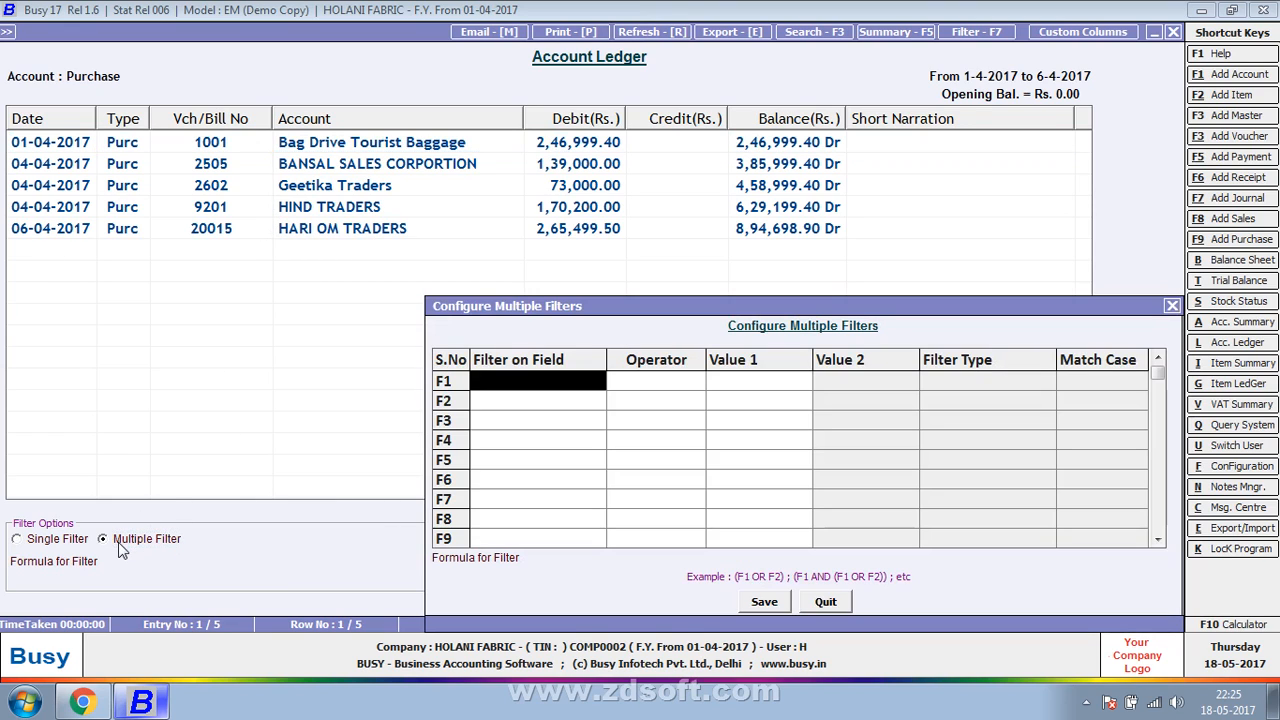
{"action": "key", "text": "Return"}
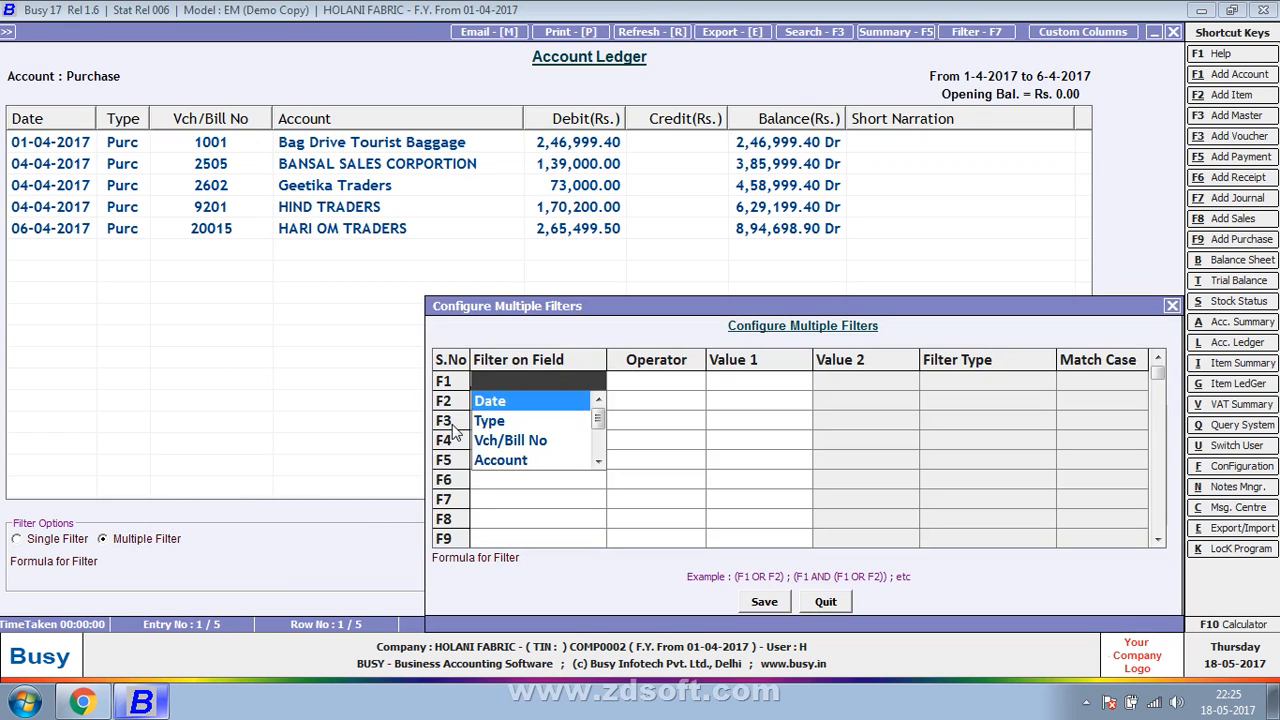
{"action": "key", "text": "Down"}
{"action": "key", "text": "Down"}
{"action": "key", "text": "Down"}
{"action": "key", "text": "Return"}
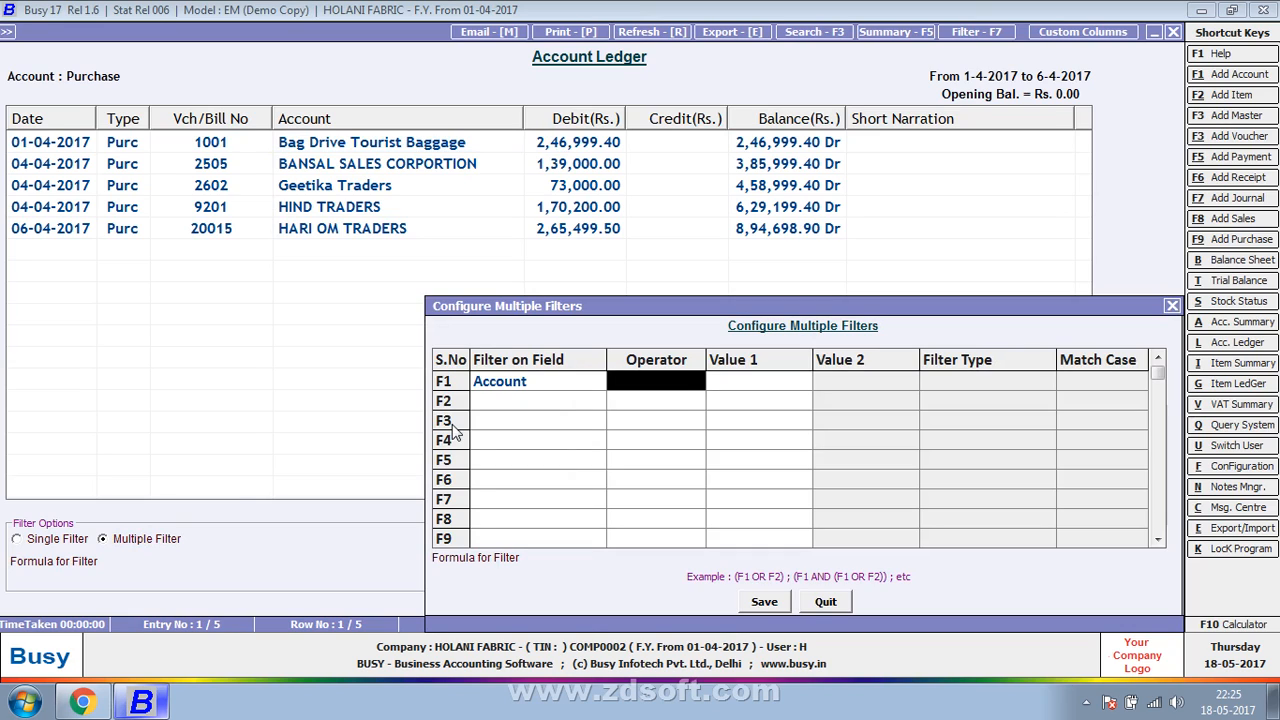
{"action": "key", "text": "space"}
{"action": "key", "text": "Down"}
{"action": "key", "text": "Down"}
{"action": "key", "text": "Down"}
{"action": "key", "text": "Up"}
{"action": "key", "text": "Up"}
{"action": "key", "text": "Up"}
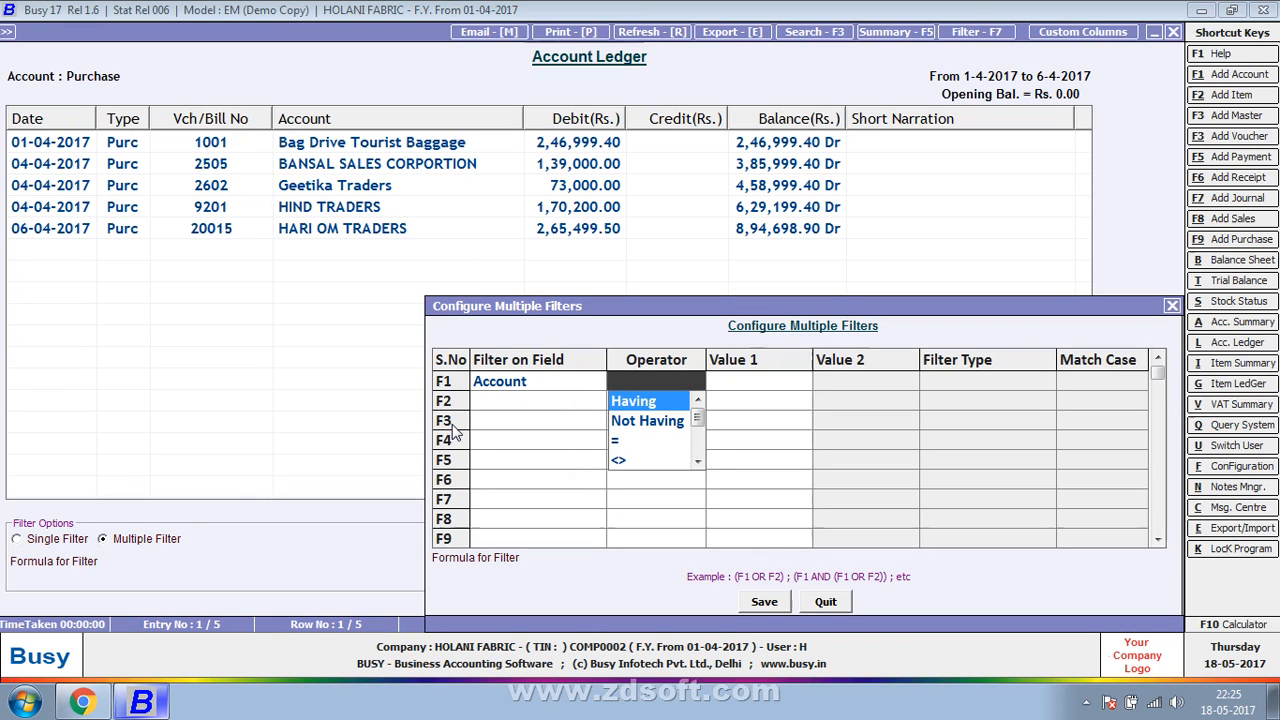
{"action": "key", "text": "Return"}
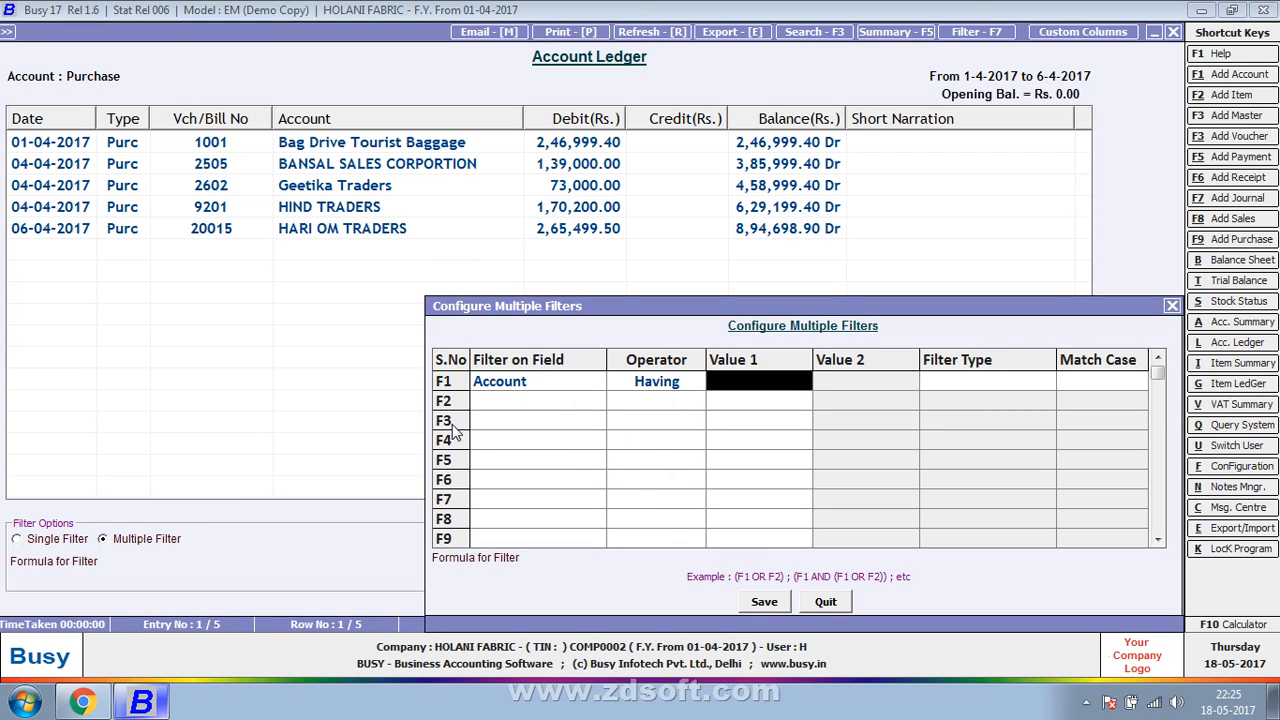
- Set F1's value to H, with filter type Having (All Word) and Match Case Yes
{"action": "type", "text": "h"}
{"action": "key", "text": "Return"}
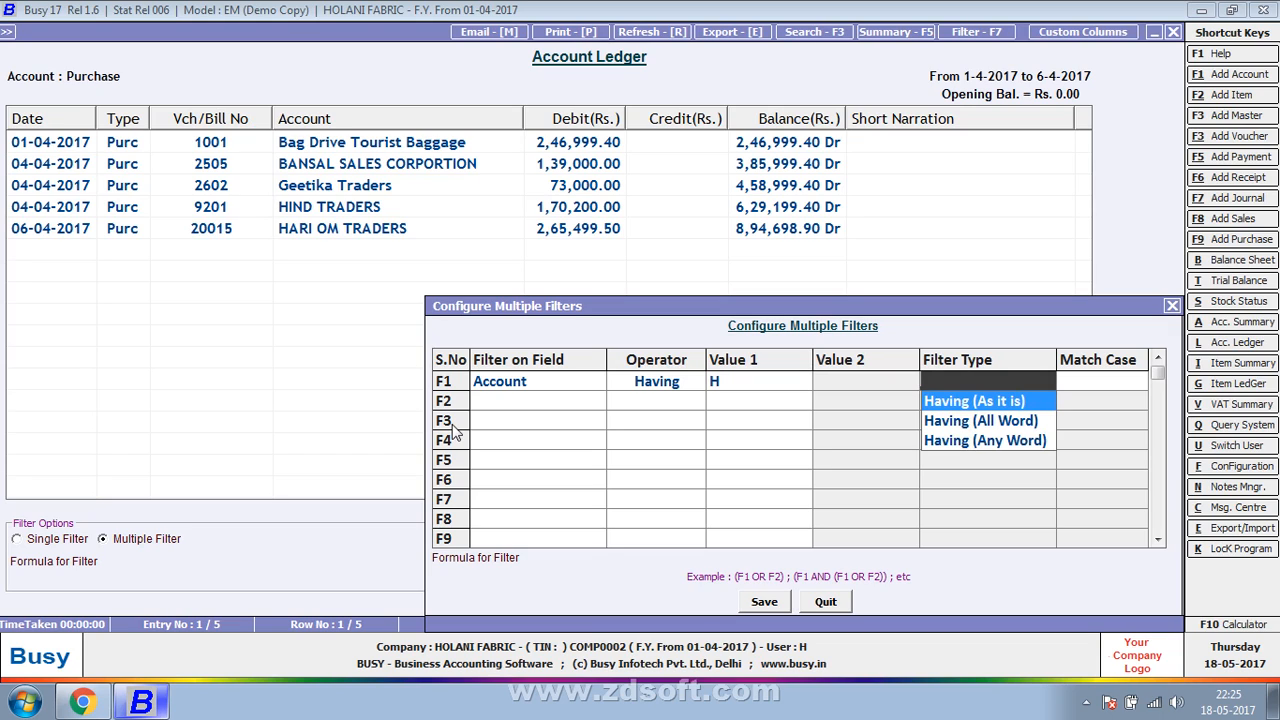
{"action": "key", "text": "Escape"}
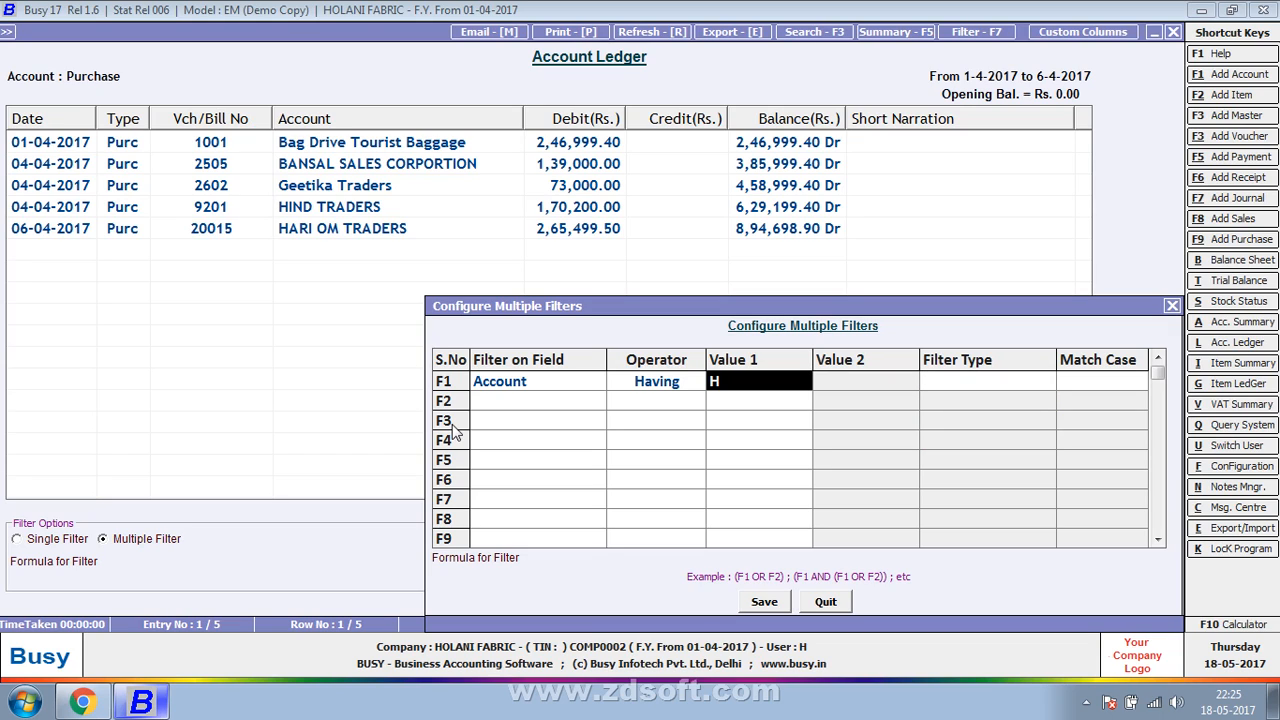
{"action": "key", "text": "Return"}
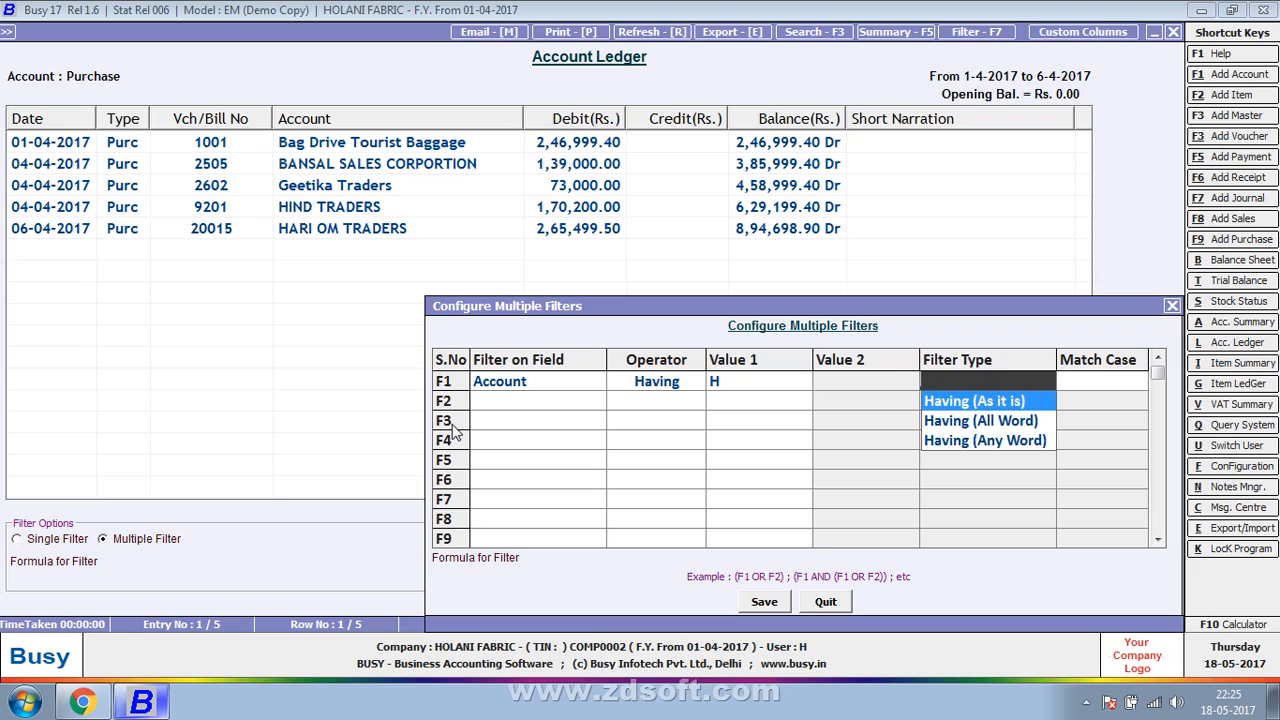
{"action": "key", "text": "Down"}
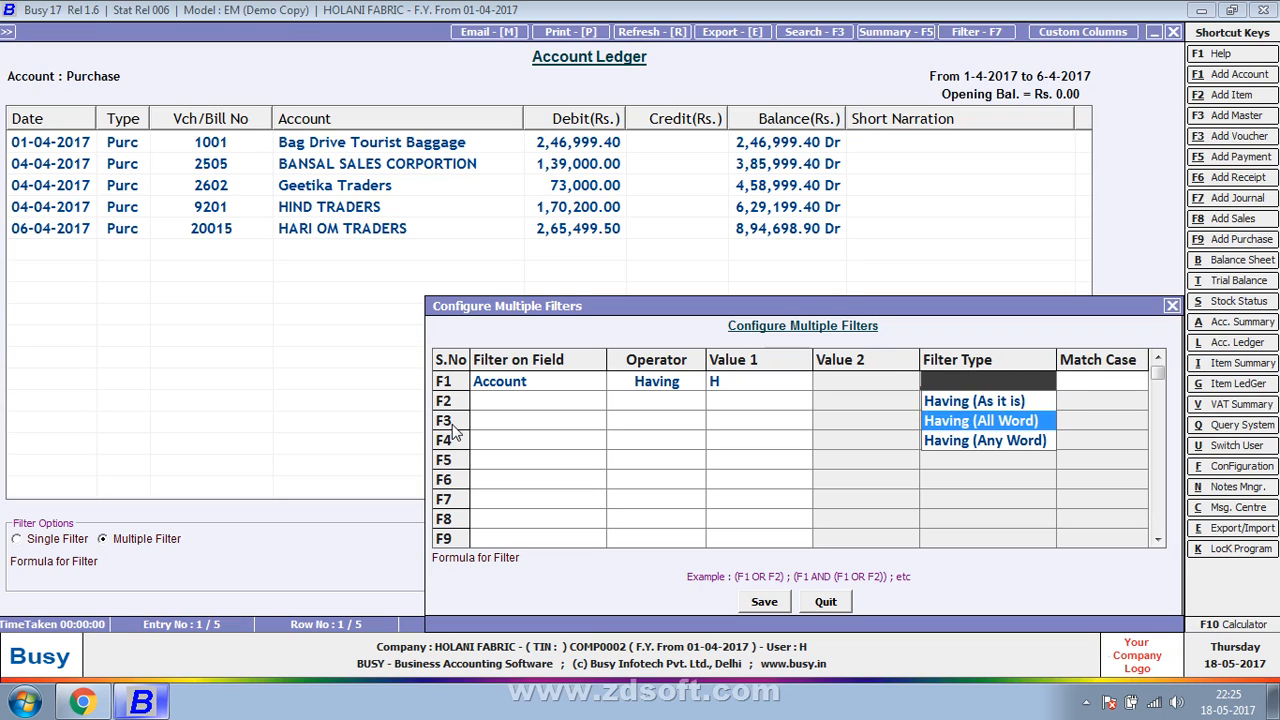
{"action": "key", "text": "Return"}
{"action": "key", "text": "Return"}
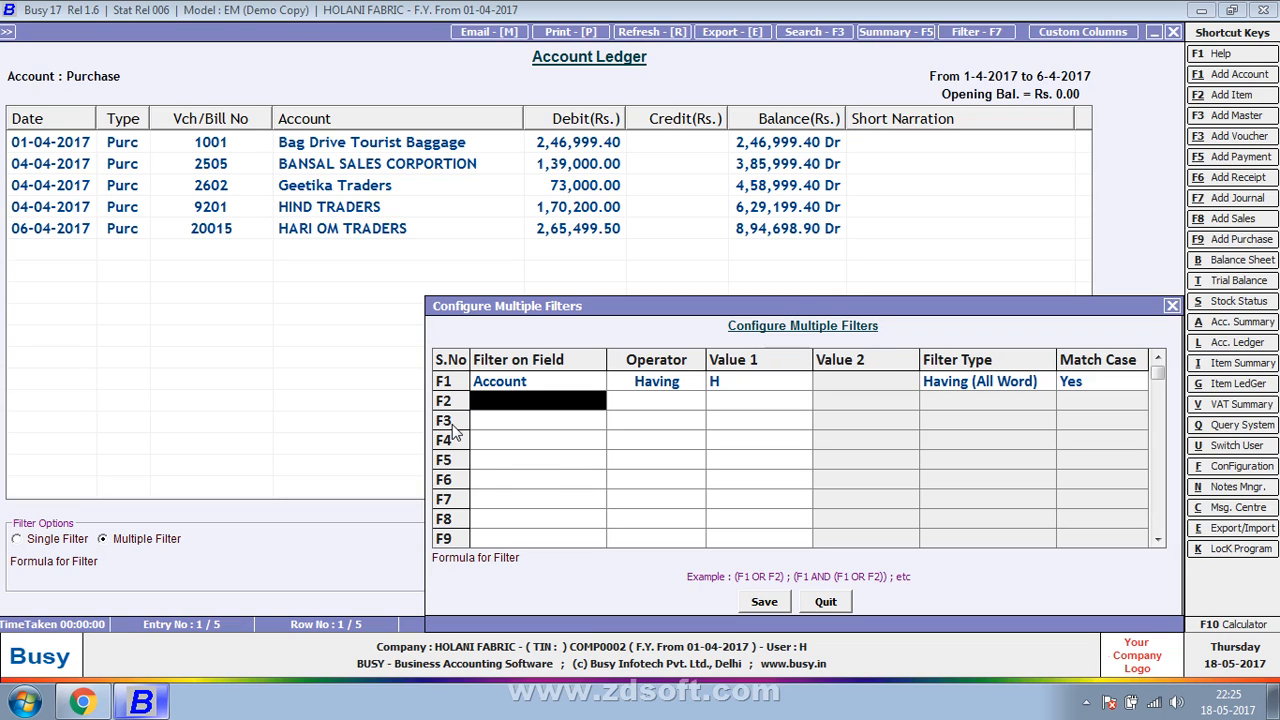
- Choose Debit(Rs.) as the field for filter condition F2
{"action": "key", "text": "Down"}
{"action": "key", "text": "Down"}
{"action": "key", "text": "Down"}
{"action": "key", "text": "Down"}
{"action": "key", "text": "Down"}
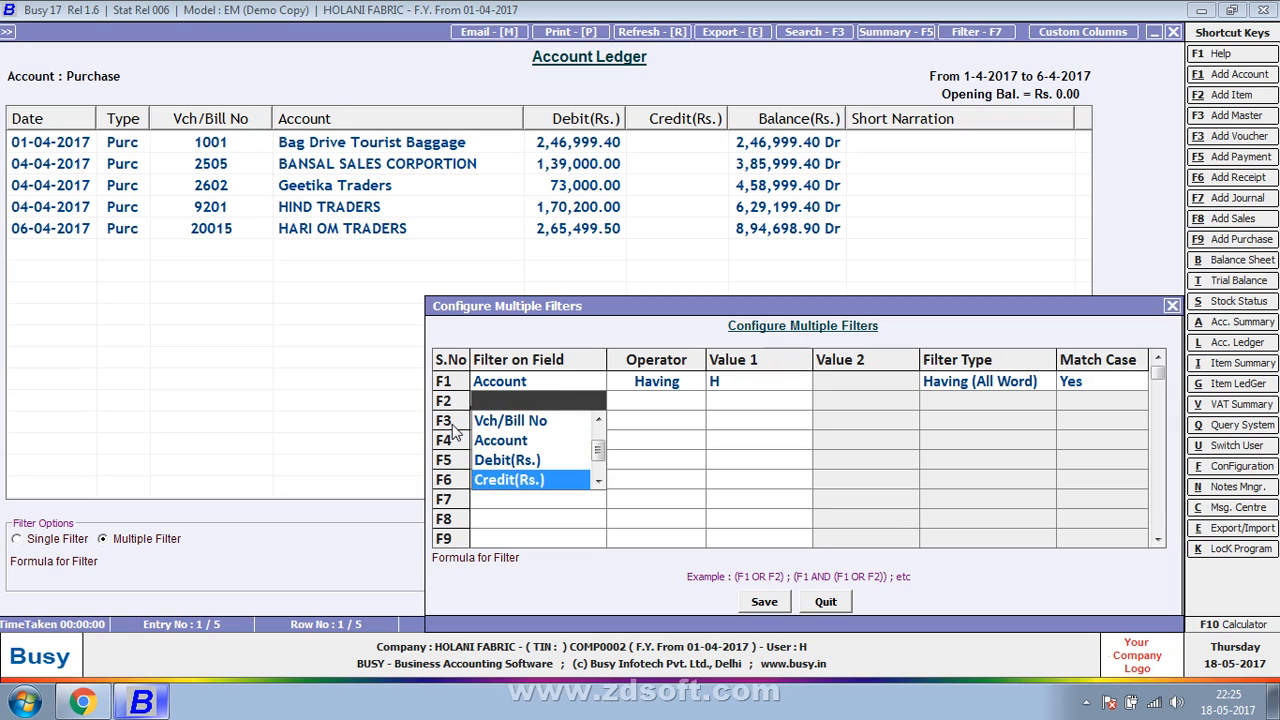
{"action": "key", "text": "Down"}
{"action": "key", "text": "Up"}
{"action": "key", "text": "Up"}
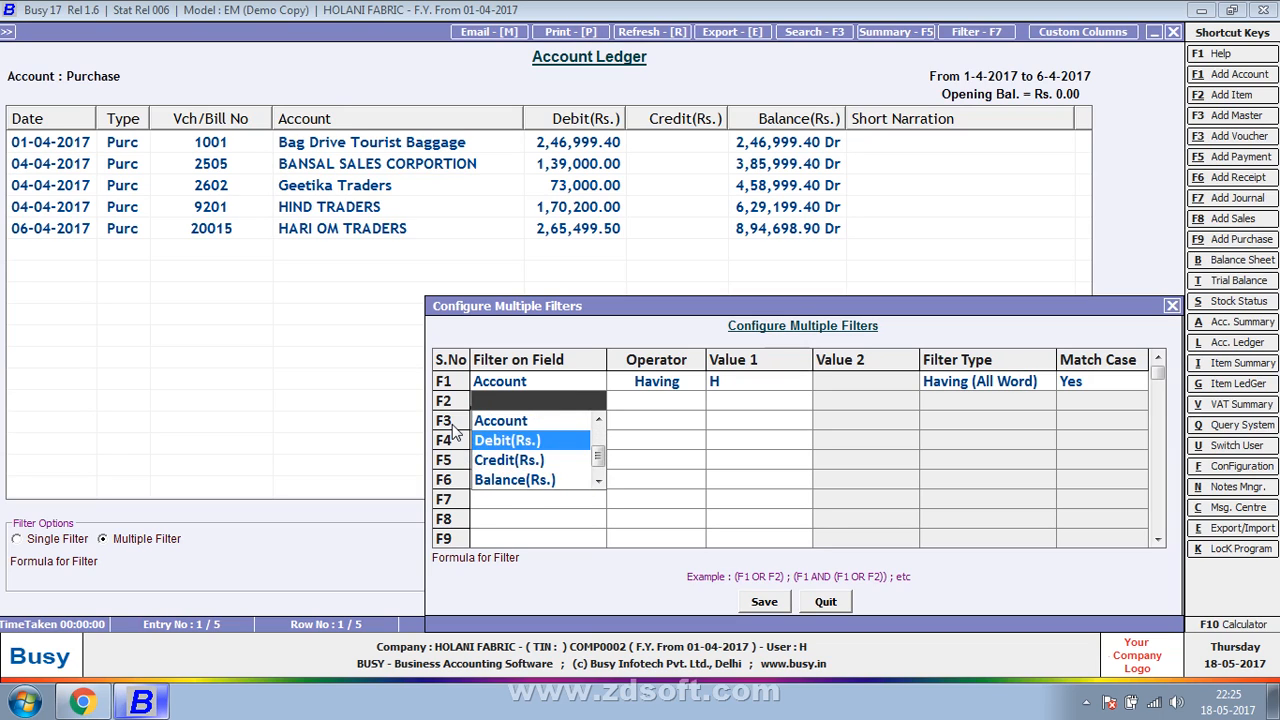
{"action": "key", "text": "Return"}
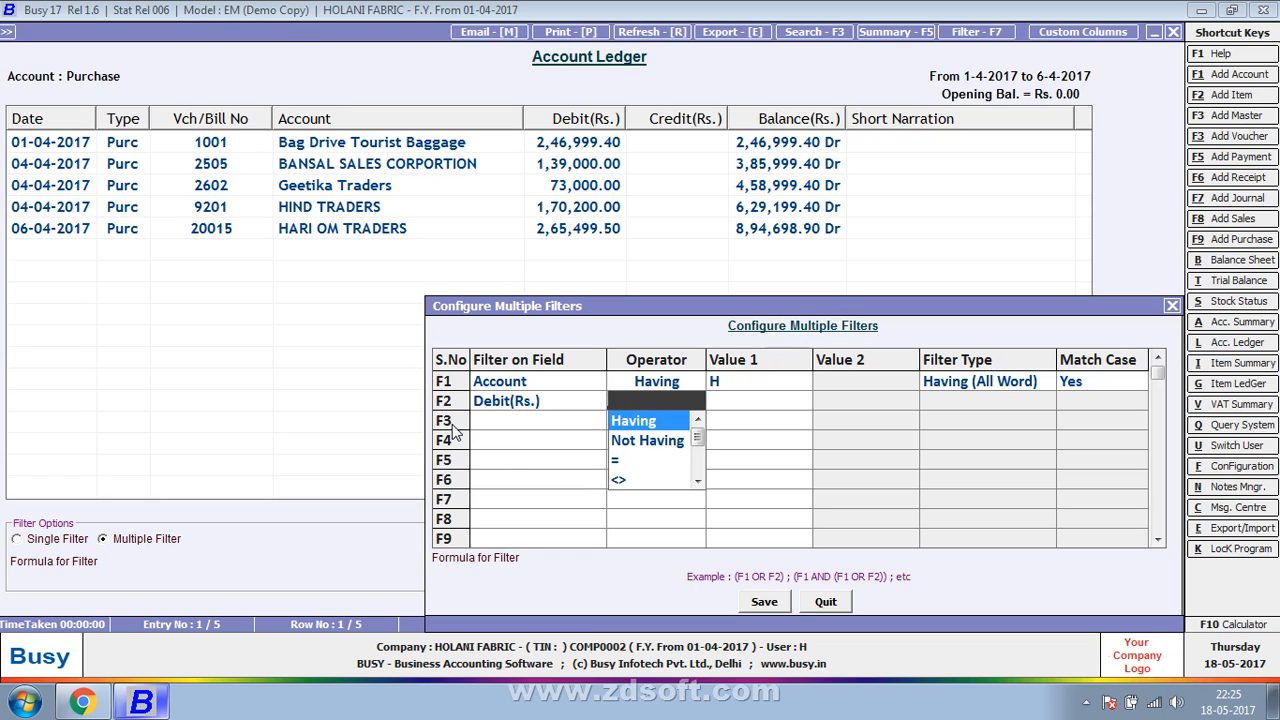
- Set F2's operator to > and its value to 100000
{"action": "key", "text": "Down"}
{"action": "key", "text": "Down"}
{"action": "key", "text": "Down"}
{"action": "key", "text": "Down"}
{"action": "key", "text": "Down"}
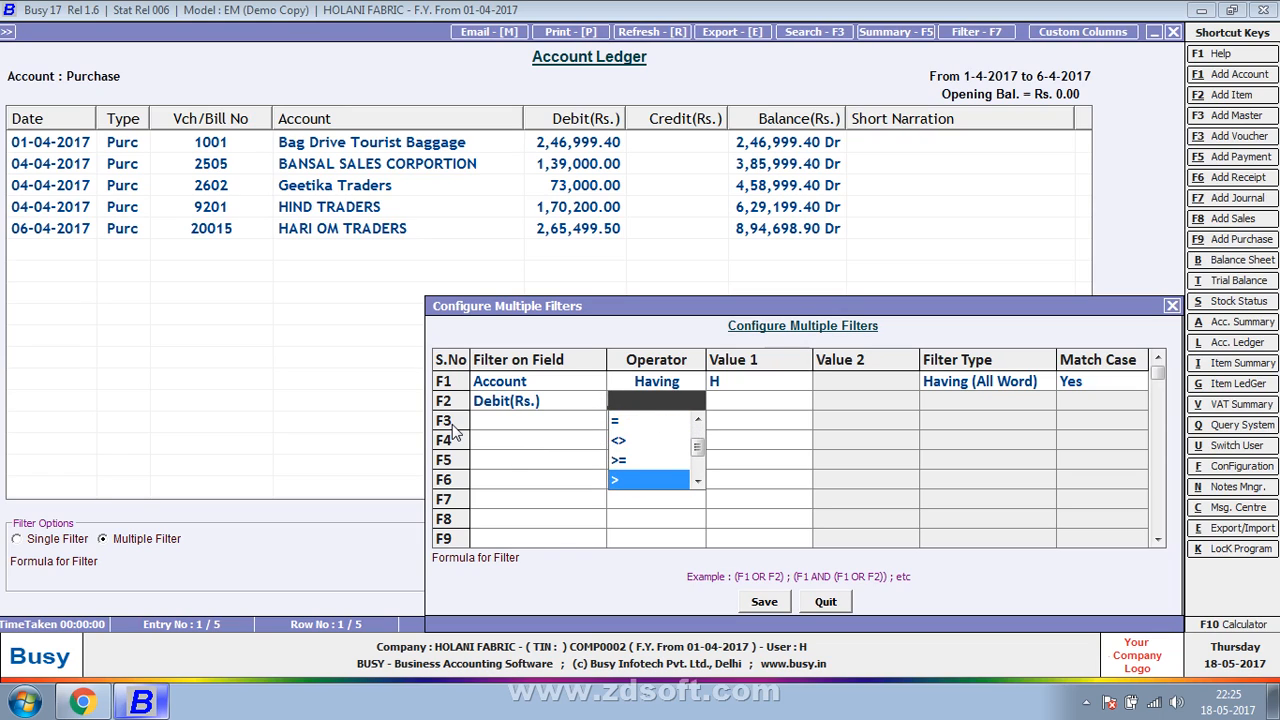
{"action": "key", "text": "Down"}
{"action": "key", "text": "Down"}
{"action": "key", "text": "Up"}
{"action": "key", "text": "Up"}
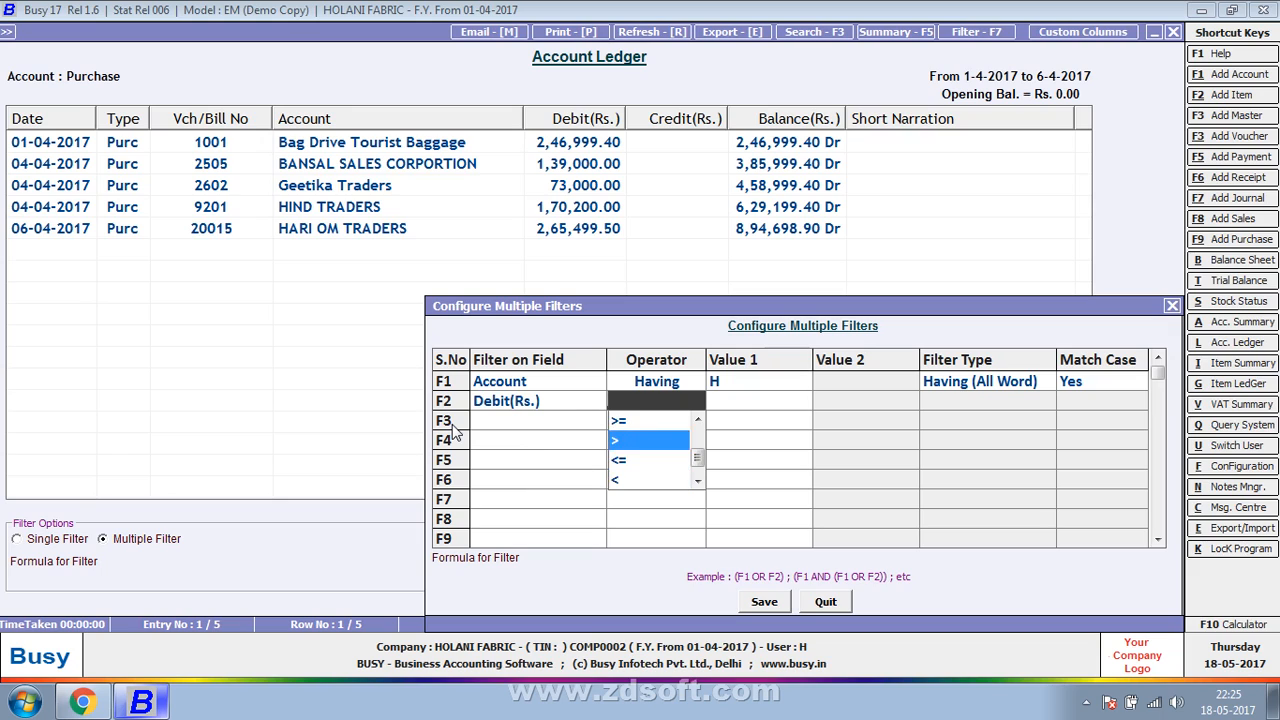
{"action": "key", "text": "Return"}
{"action": "type", "text": "100000"}
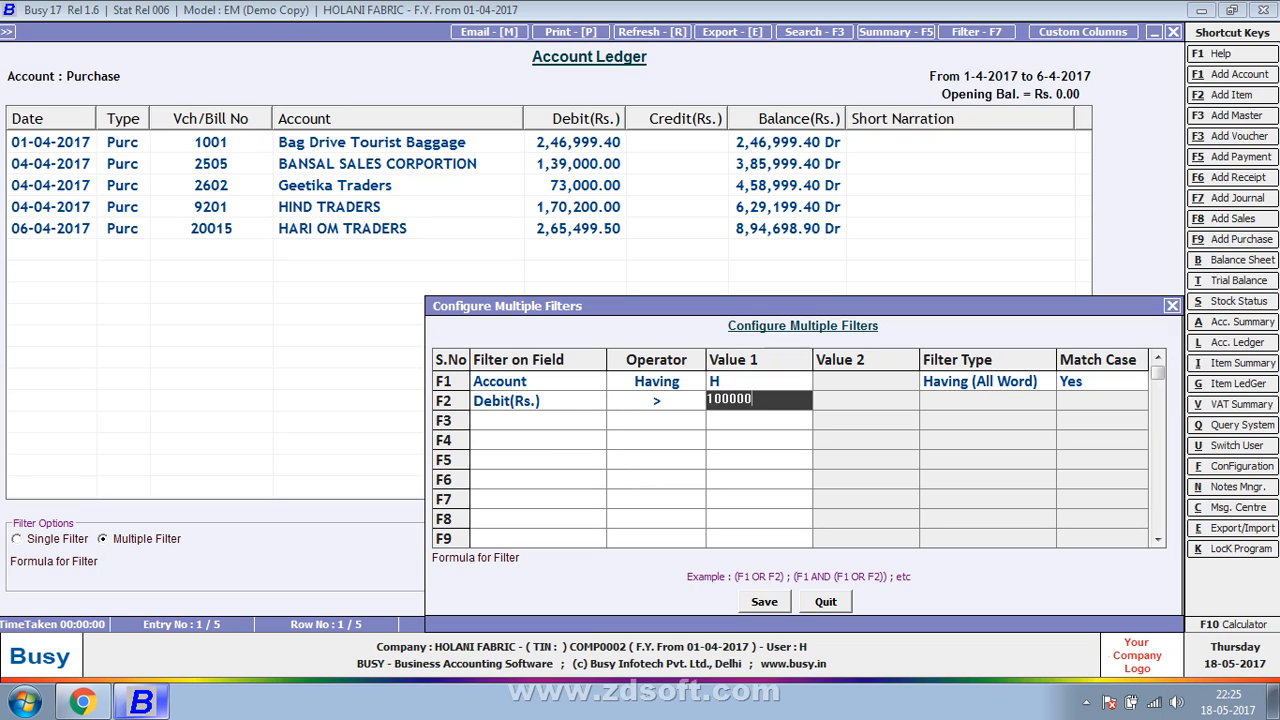
{"action": "key", "text": "Return"}
{"action": "key", "text": "Return"}
- Change the filter formula to F1 OR F2, save the multiple-filter configuration and apply it to the ledger
{"action": "key", "text": "Right"}
{"action": "key", "text": "Right"}
{"action": "key", "text": "Right"}
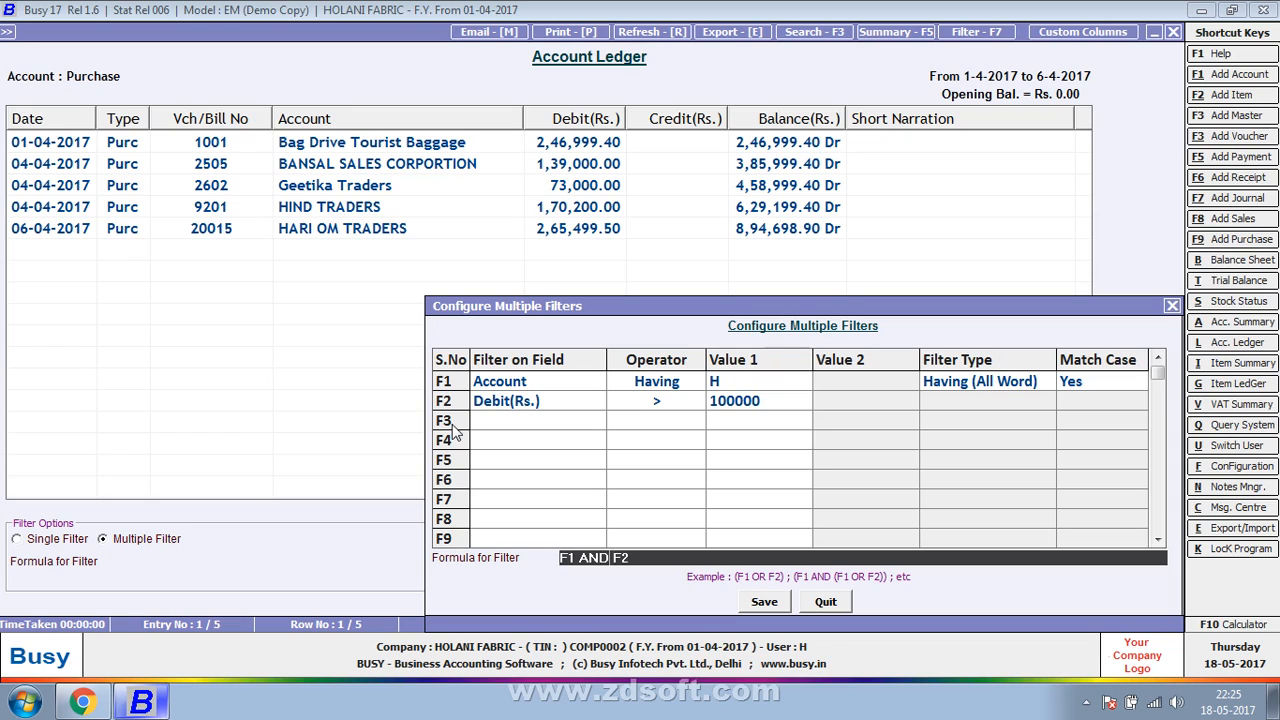
{"action": "key", "text": "BackSpace"}
{"action": "key", "text": "BackSpace"}
{"action": "key", "text": "BackSpace"}
{"action": "type", "text": "OR"}
{"action": "key", "text": "Return"}
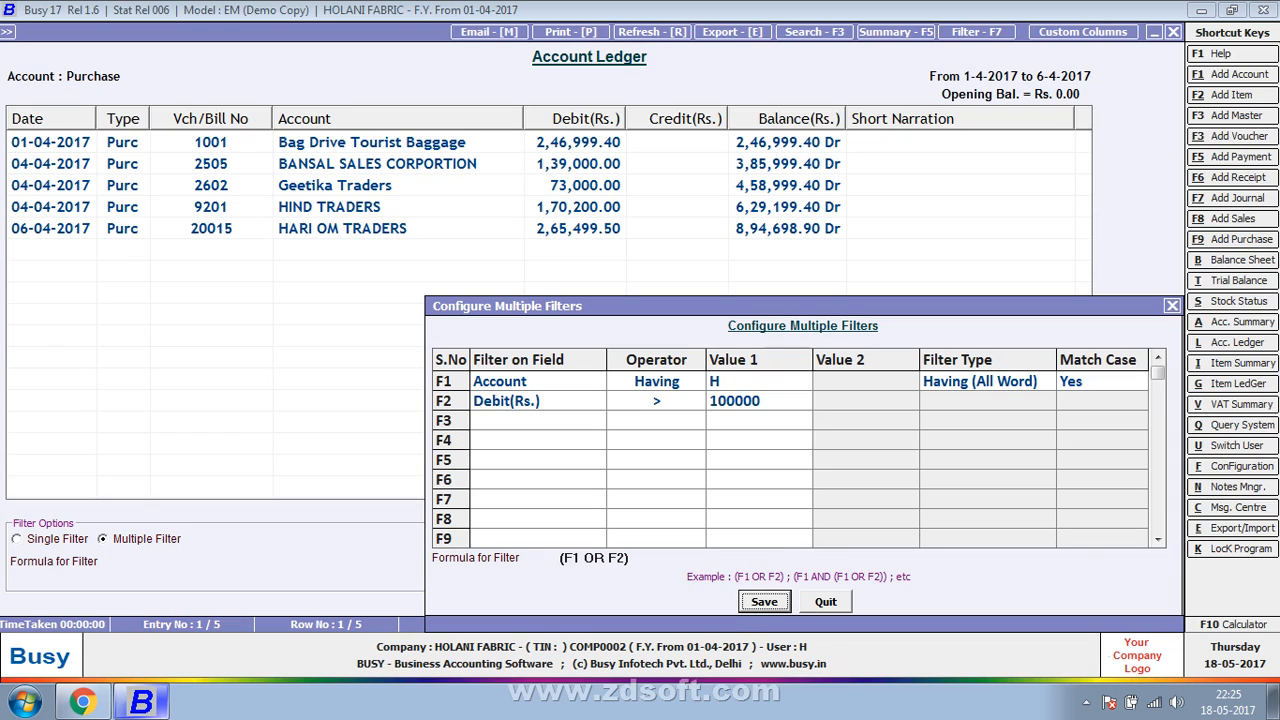
{"action": "key", "text": "Return"}
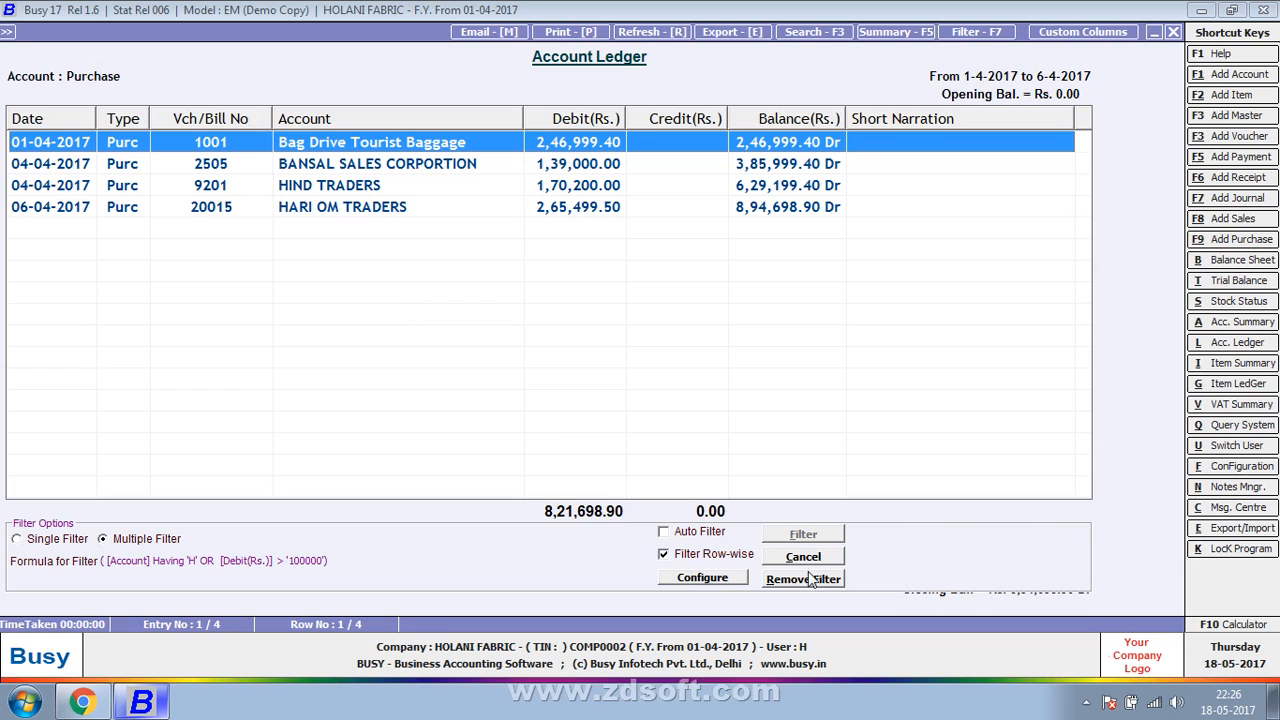
- Set condition F1's filter type to Having (As it is), save the configuration and filter the ledger again
{"action": "left_click", "coordinate": [703, 578]}
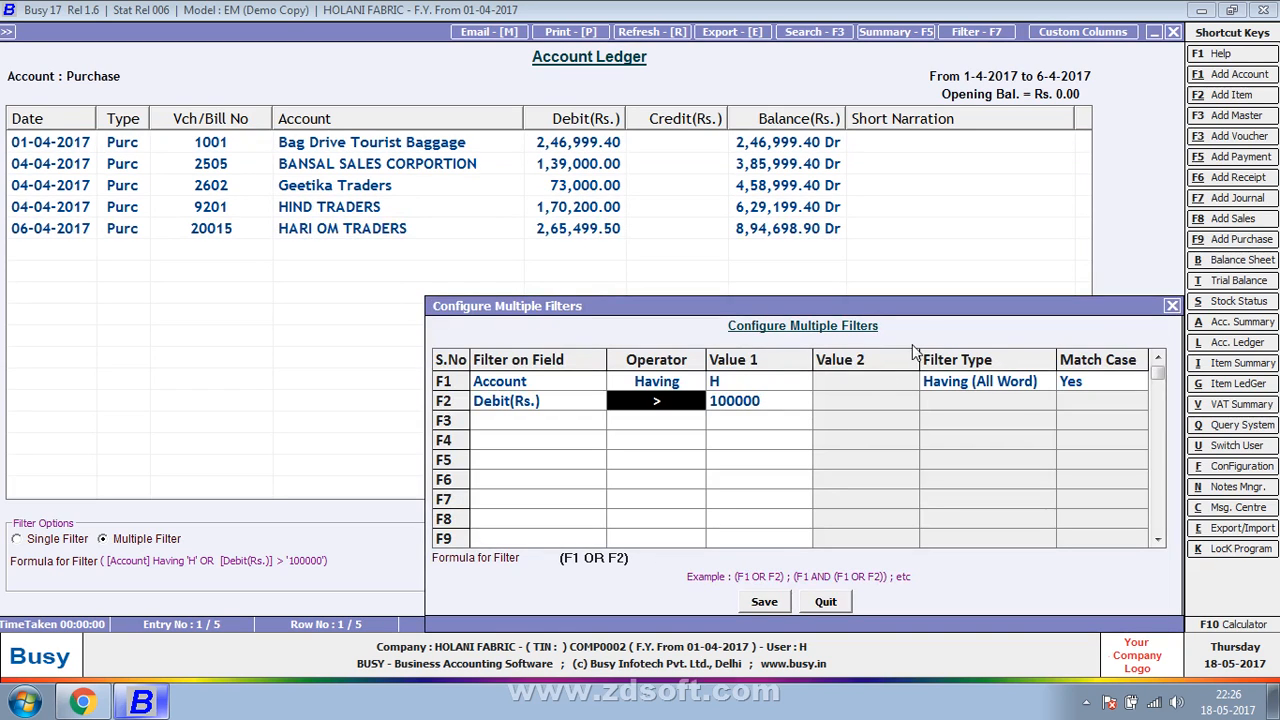
{"action": "left_click", "coordinate": [989, 385]}
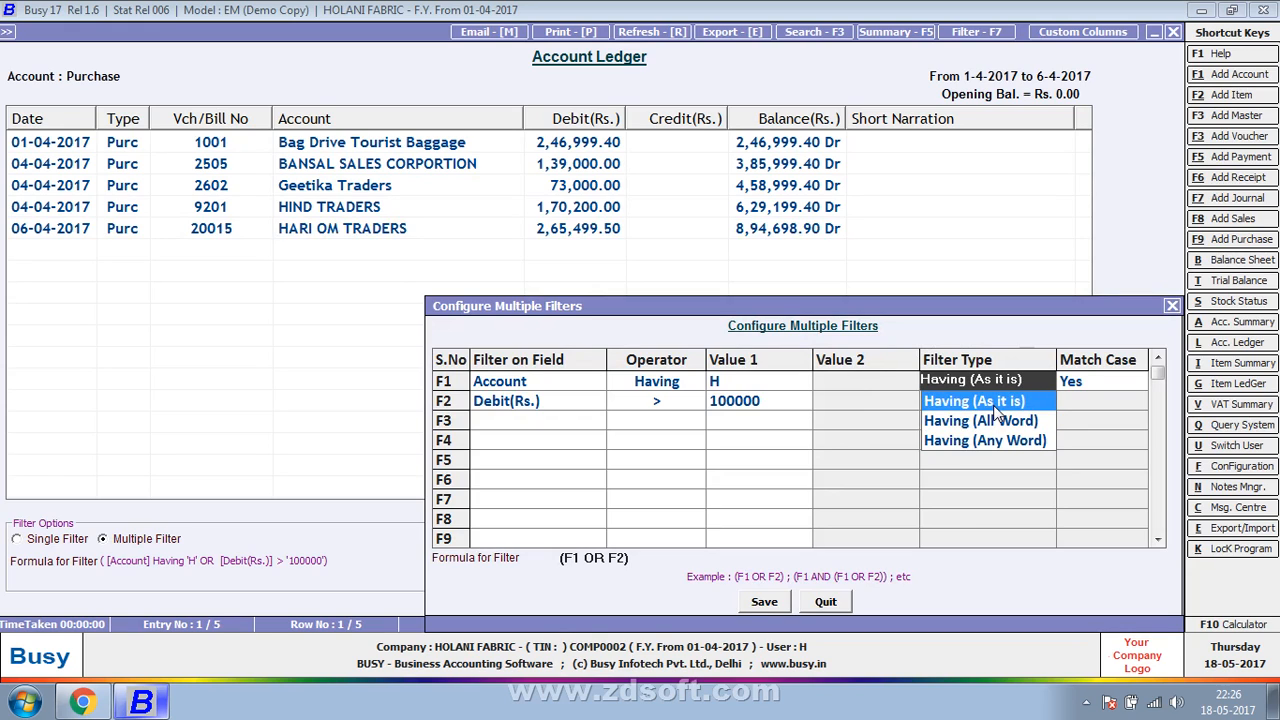
{"action": "left_click", "coordinate": [997, 403]}
{"action": "left_click", "coordinate": [764, 602]}
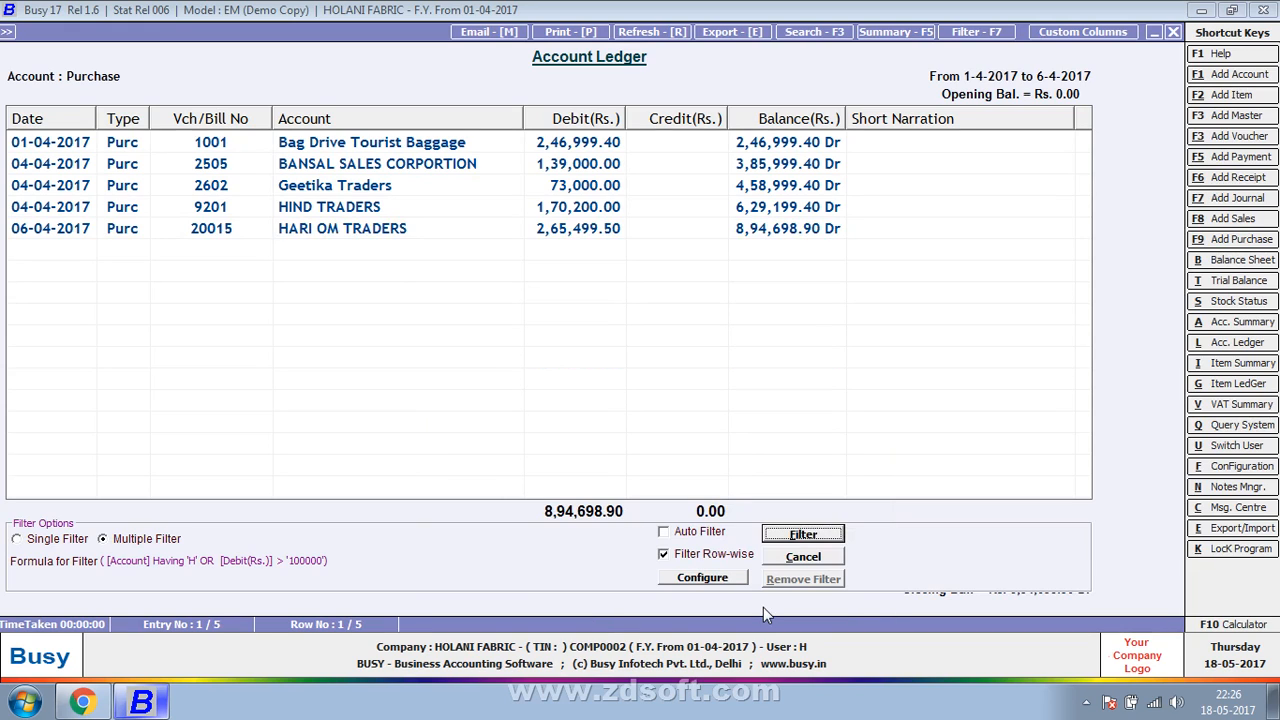
{"action": "left_click", "coordinate": [795, 543]}
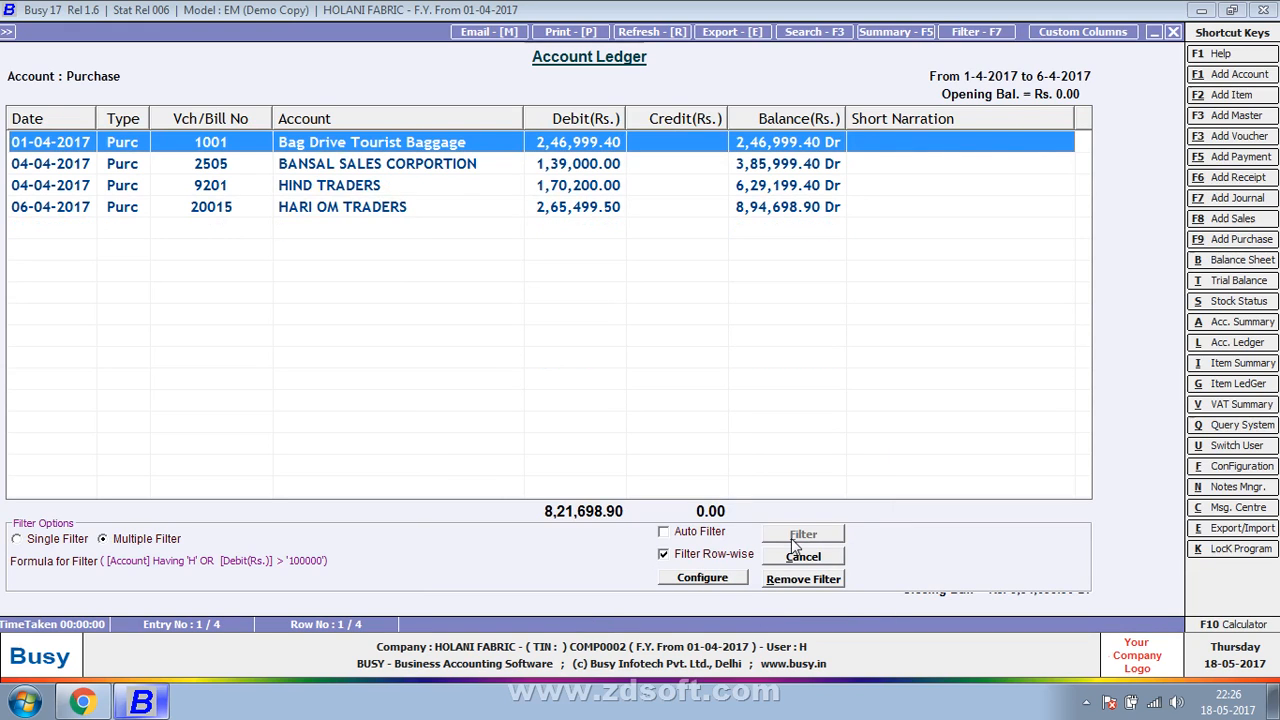
- Keep F1's filter type at Having (As it is), set its Match Case to No, and apply the saved filter
{"action": "left_click", "coordinate": [720, 579]}
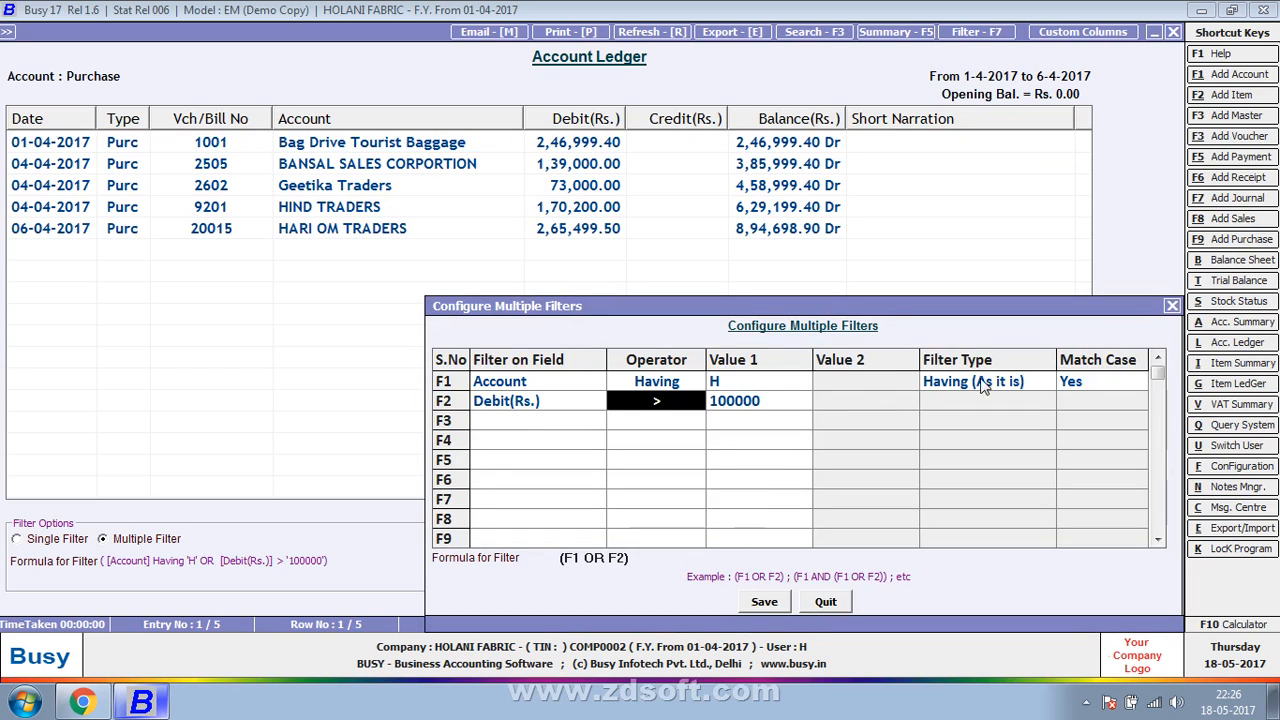
{"action": "left_click", "coordinate": [993, 380]}
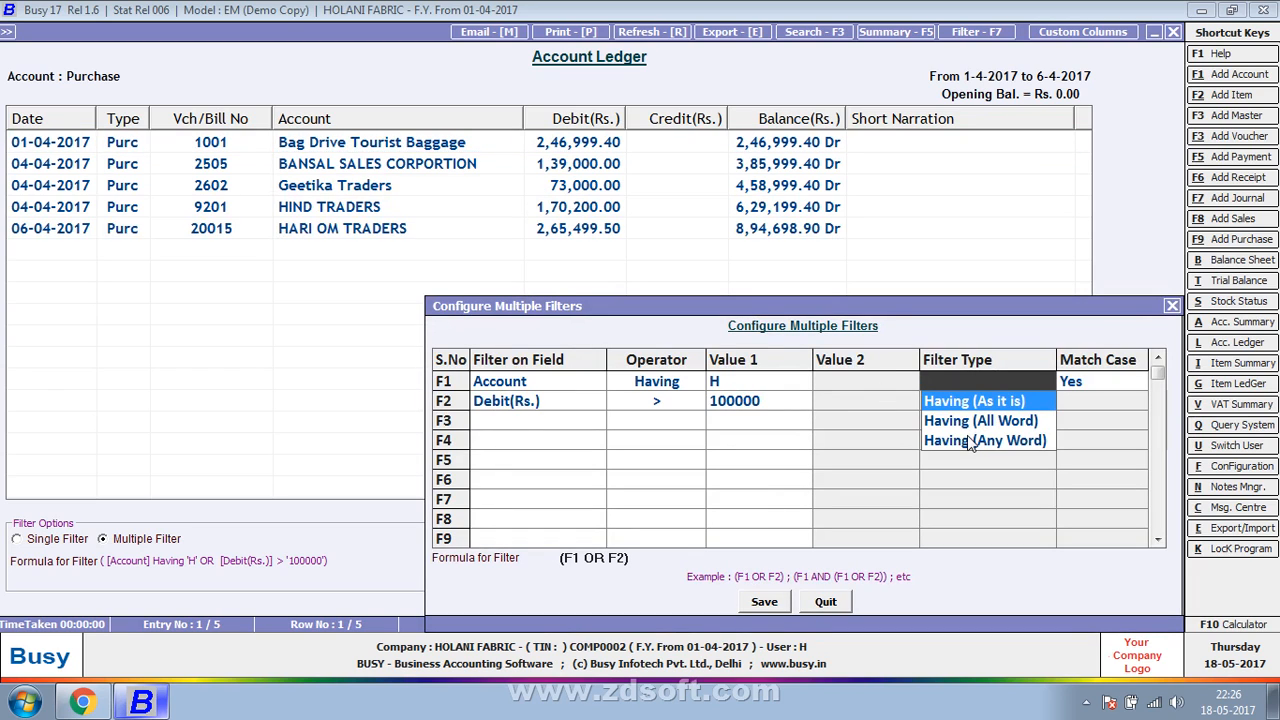
{"action": "left_click", "coordinate": [970, 444]}
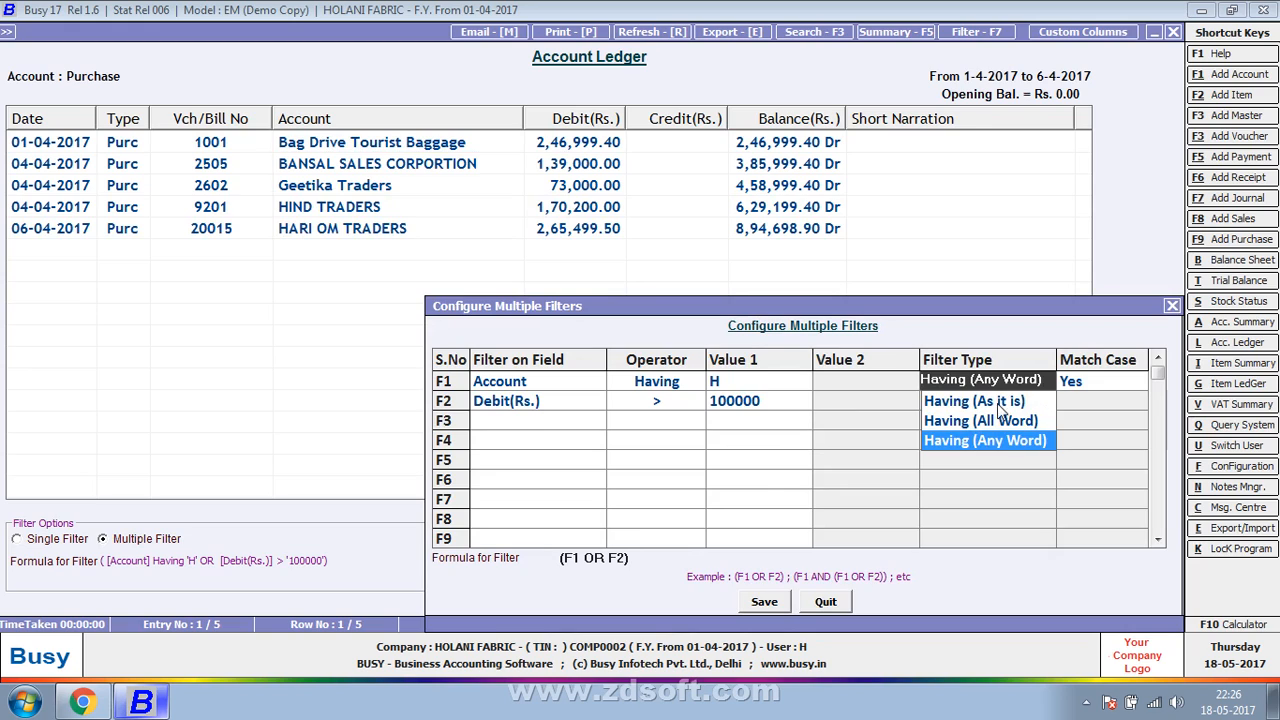
{"action": "left_click", "coordinate": [998, 403]}
{"action": "key", "text": "Return"}
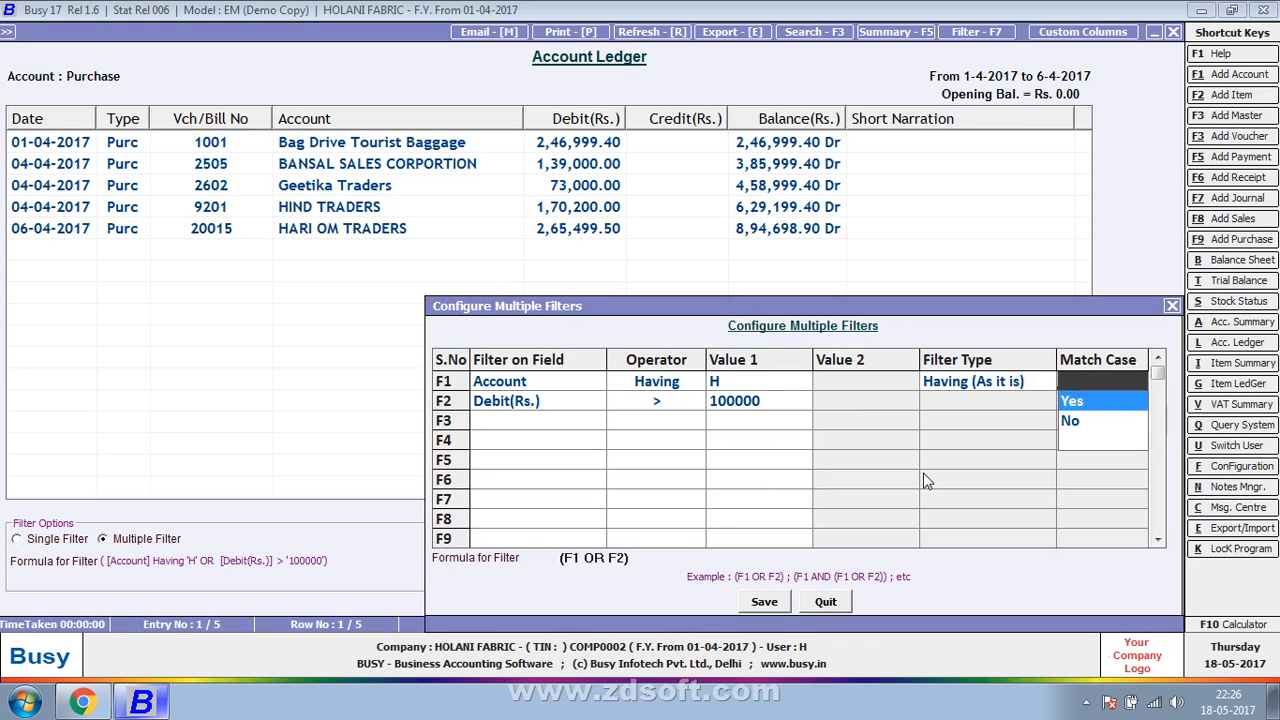
{"action": "key", "text": "Down"}
{"action": "key", "text": "Return"}
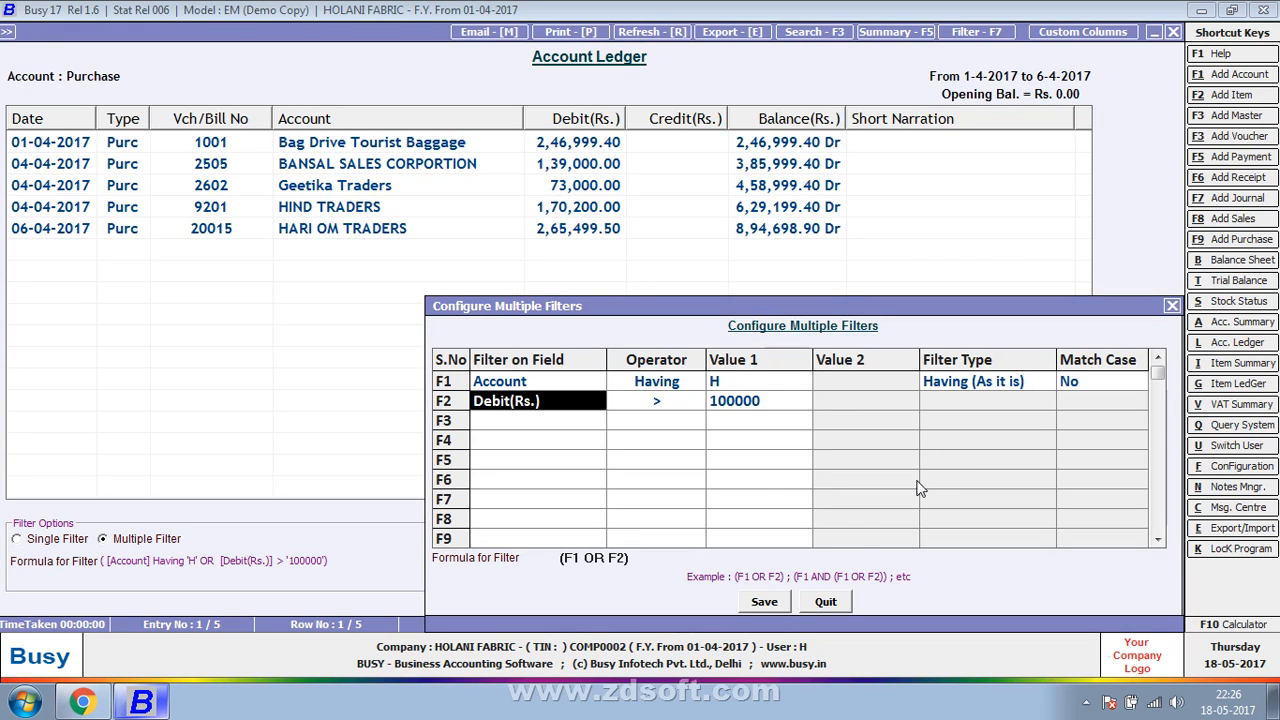
{"action": "left_click", "coordinate": [765, 603]}
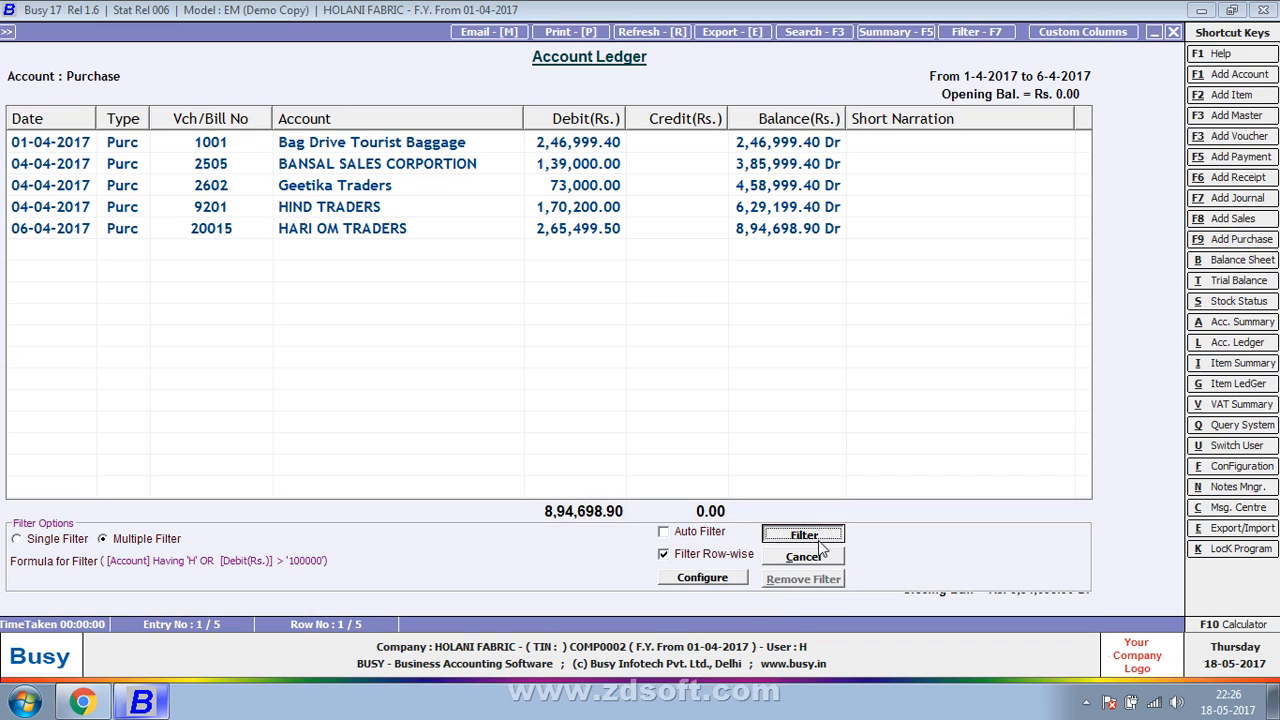
{"action": "left_click", "coordinate": [808, 537]}
- Set F1's Match Case to Yes, save the filter configuration and apply it to the ledger
{"action": "left_click", "coordinate": [738, 578]}
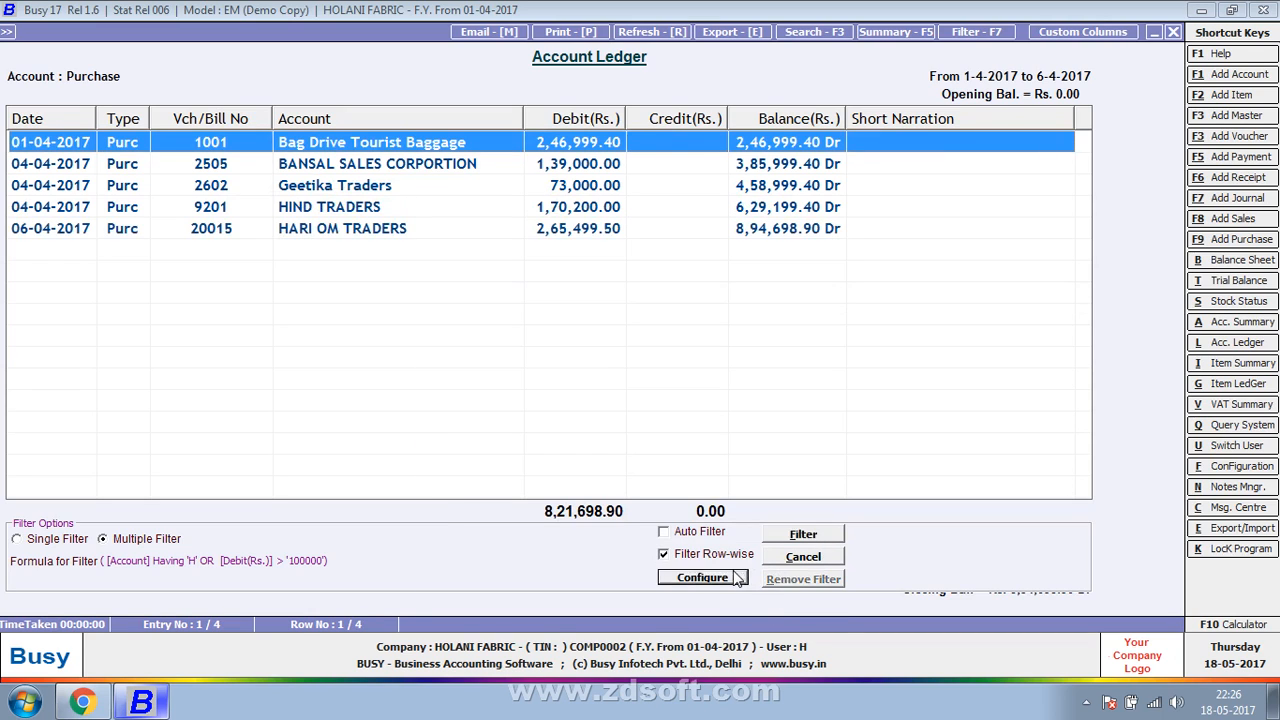
{"action": "left_click", "coordinate": [980, 388]}
{"action": "left_click", "coordinate": [980, 383]}
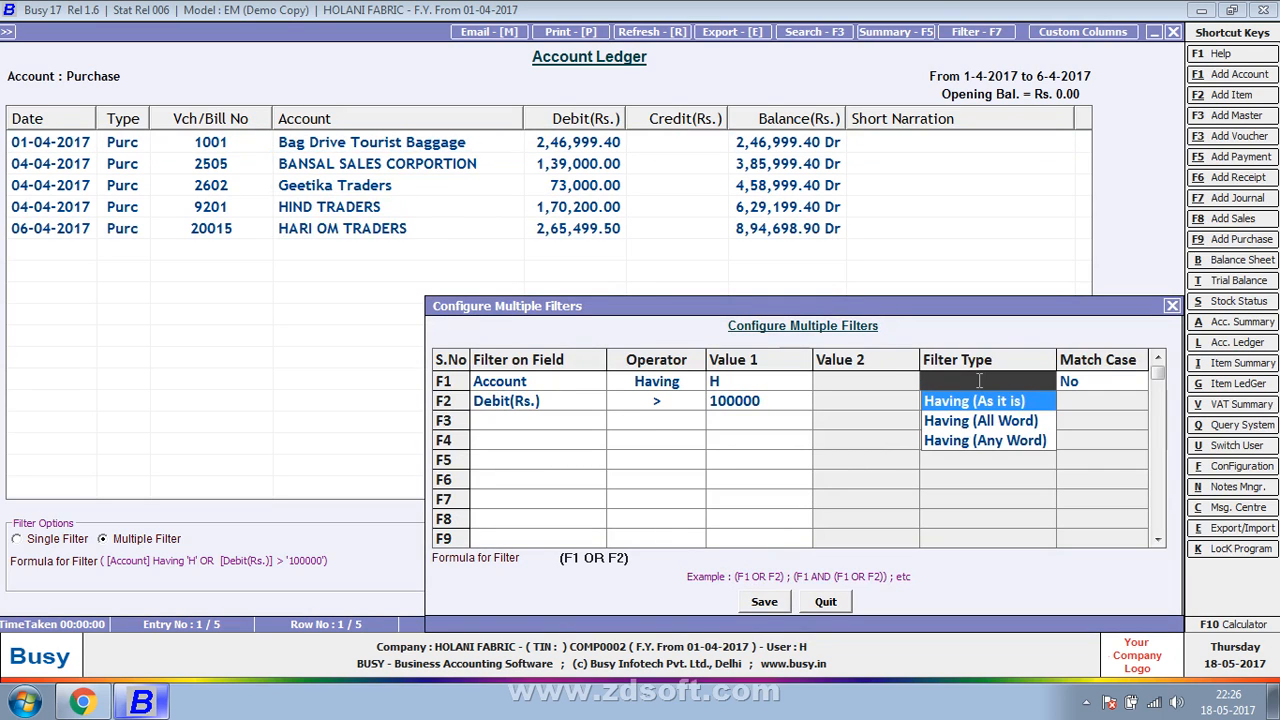
{"action": "left_click", "coordinate": [745, 387]}
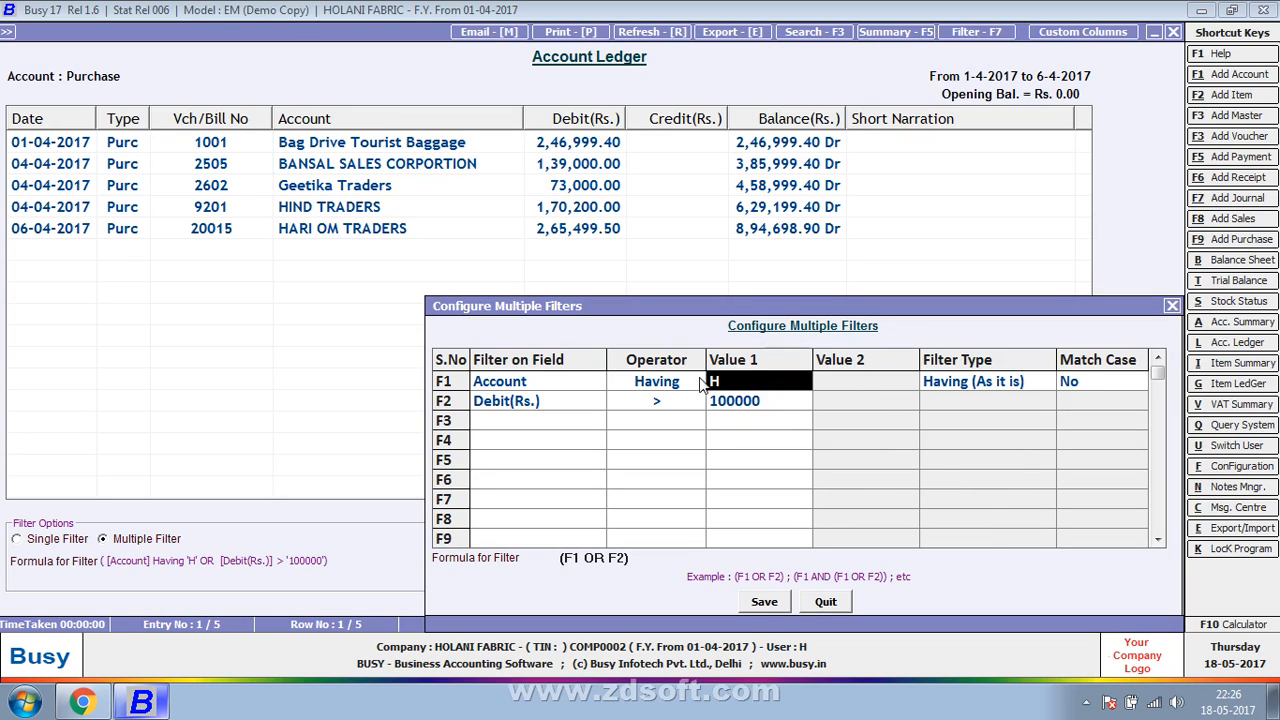
{"action": "left_click", "coordinate": [966, 381]}
{"action": "left_click", "coordinate": [1082, 389]}
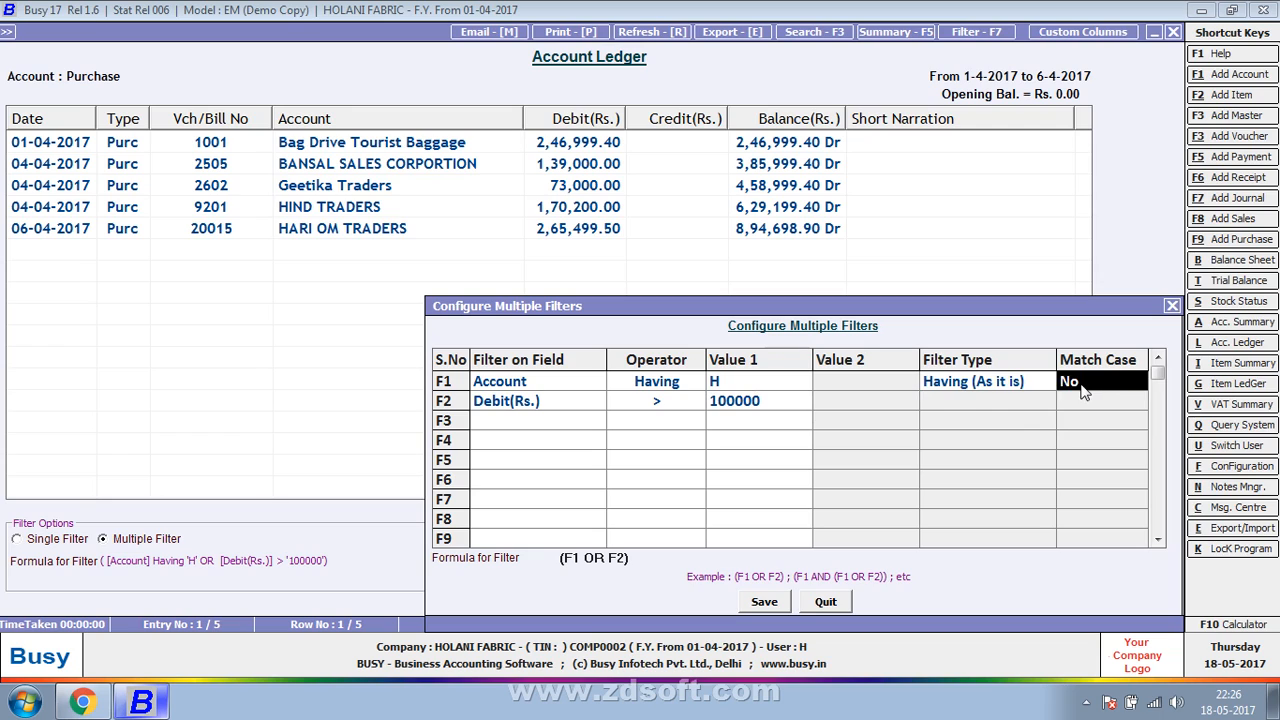
{"action": "type", "text": "y"}
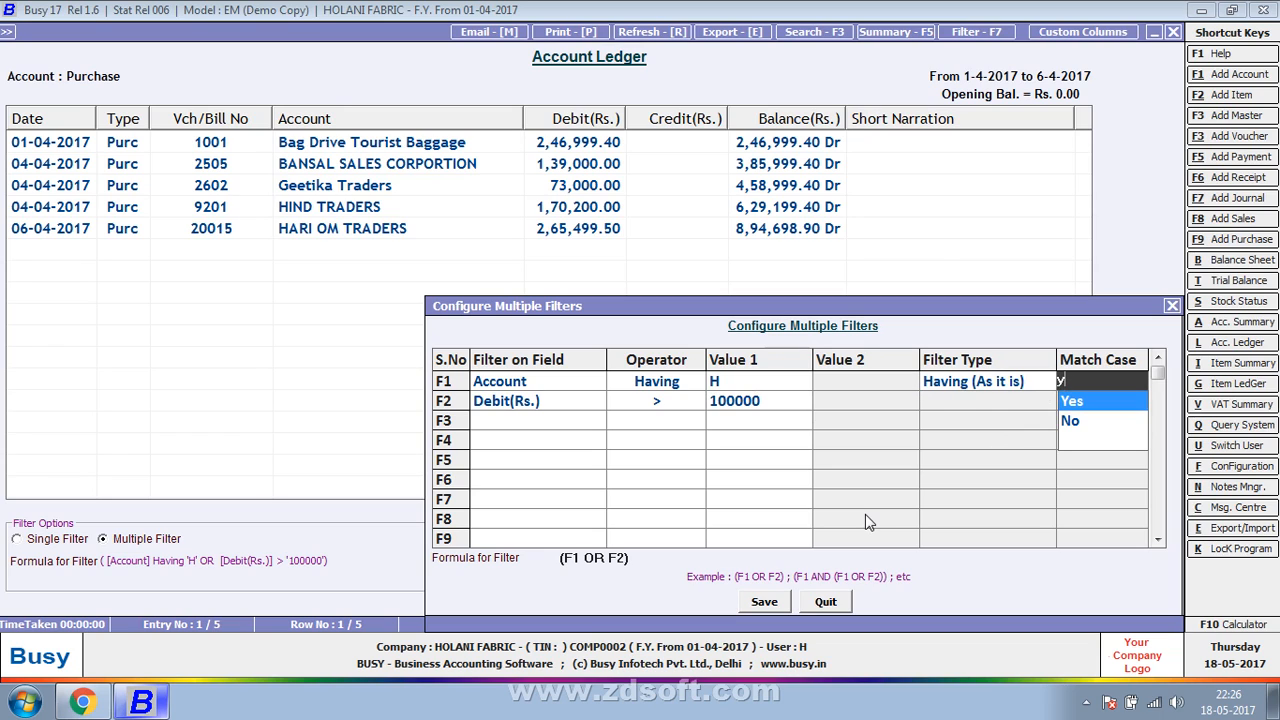
{"action": "key", "text": "Return"}
{"action": "left_click", "coordinate": [745, 605]}
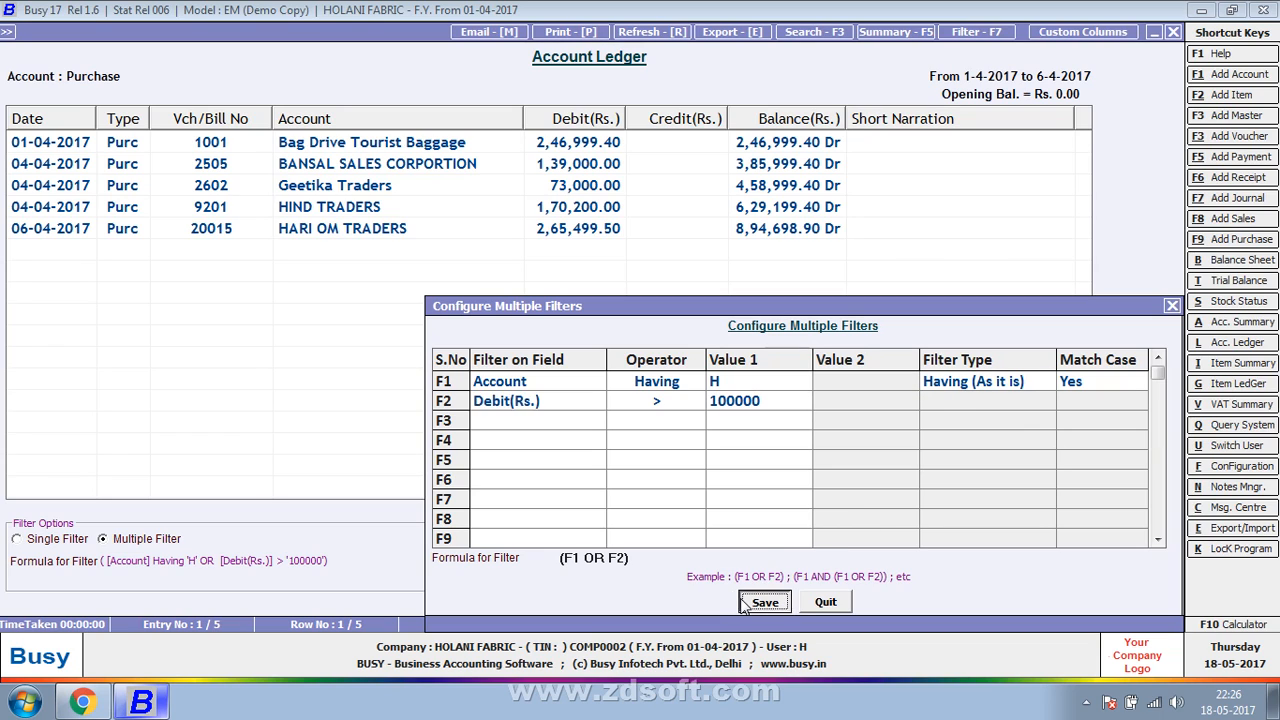
{"action": "left_click", "coordinate": [814, 537]}
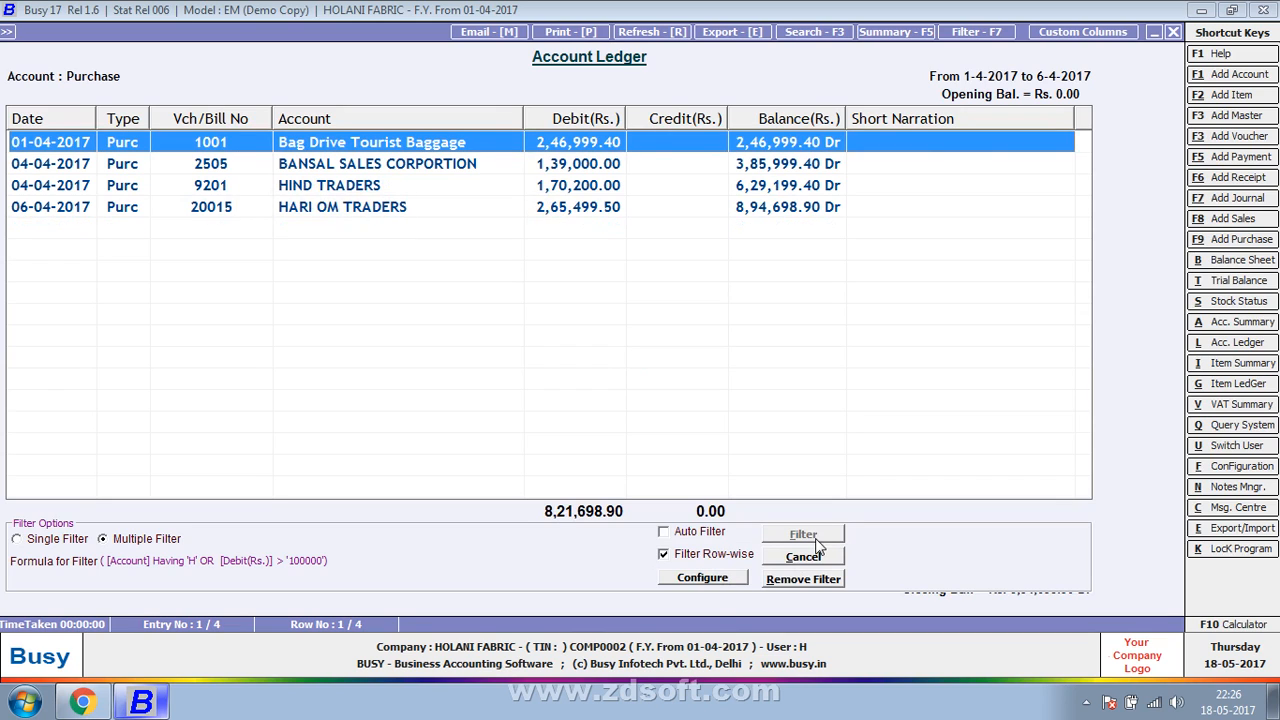
- Replace OR with AND in the filter formula, save the configuration and filter the ledger by both conditions
{"action": "left_click", "coordinate": [738, 578]}
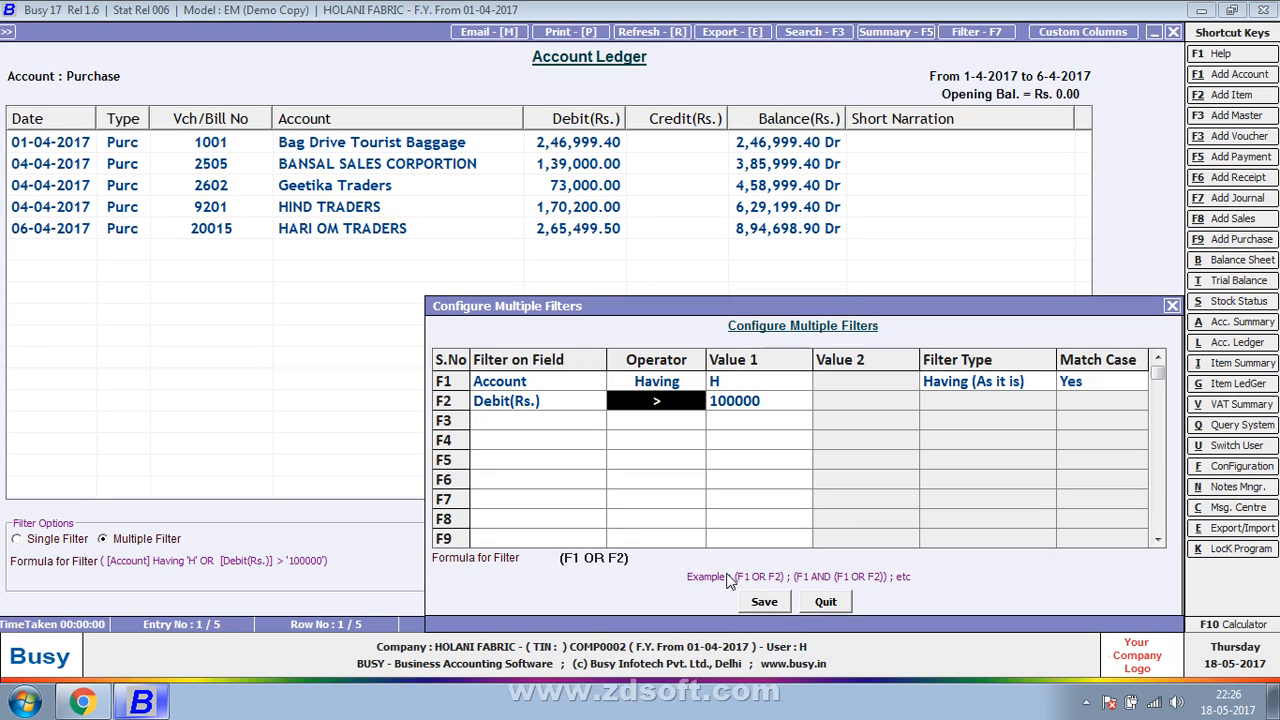
{"action": "left_click", "coordinate": [593, 560]}
{"action": "double_click", "coordinate": [593, 560]}
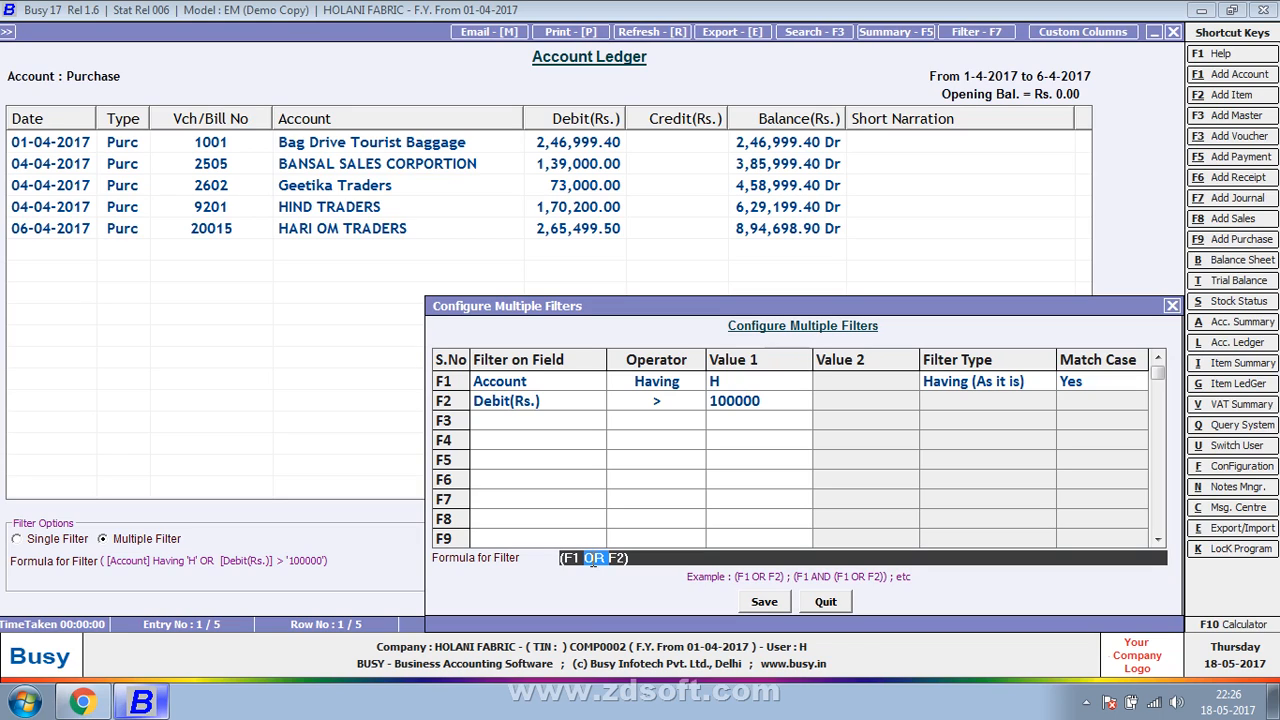
{"action": "type", "text": "AND"}
{"action": "key", "text": "Tab"}
{"action": "key", "text": "Return"}
{"action": "key", "text": "Return"}
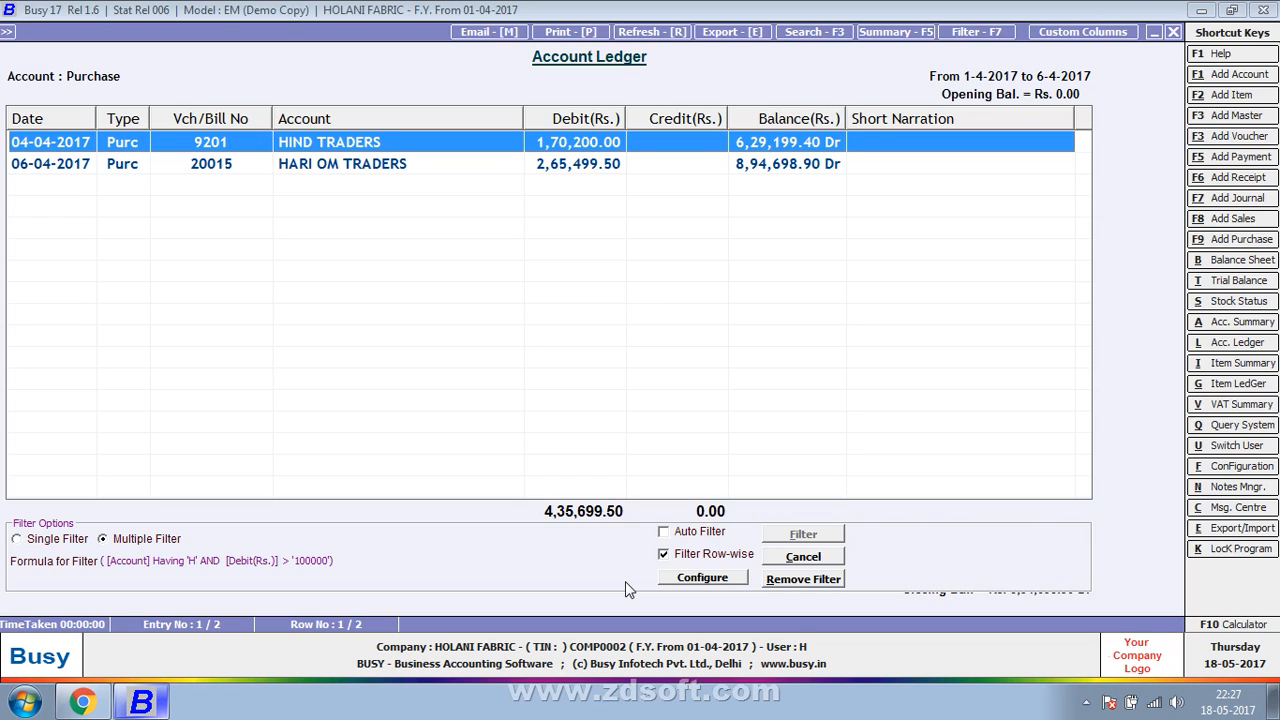
- Cancel the ledger's filter options and show the Windows desktop
{"action": "left_click", "coordinate": [836, 556]}
{"action": "right_click", "coordinate": [692, 714]}
{"action": "left_click", "coordinate": [768, 626]}
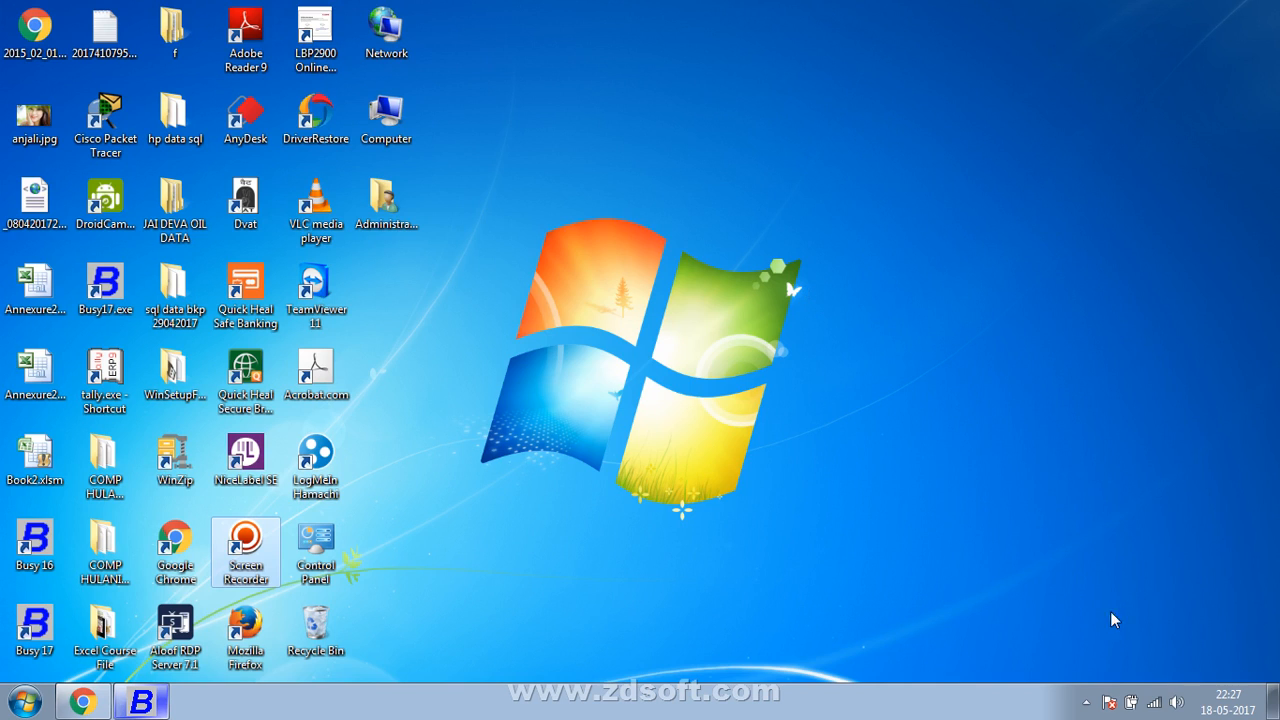
{"action": "left_click", "coordinate": [1086, 702]}
{"action": "left_click", "coordinate": [1098, 592]}
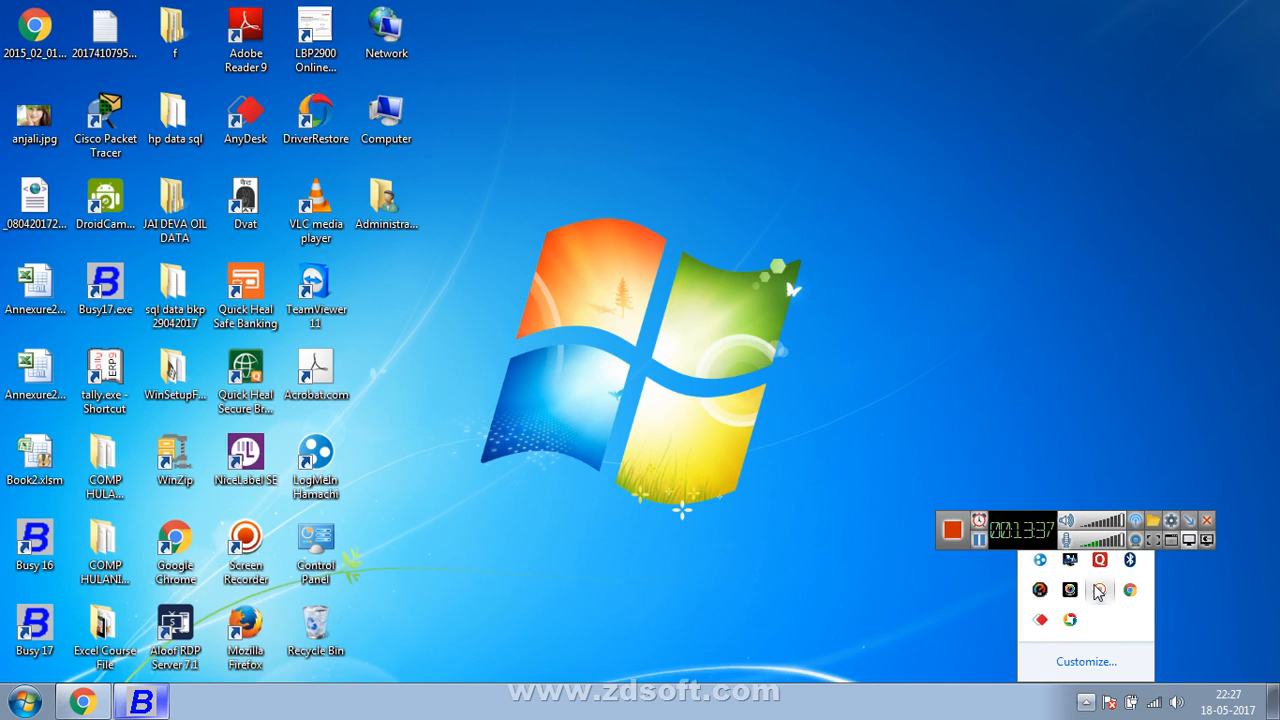